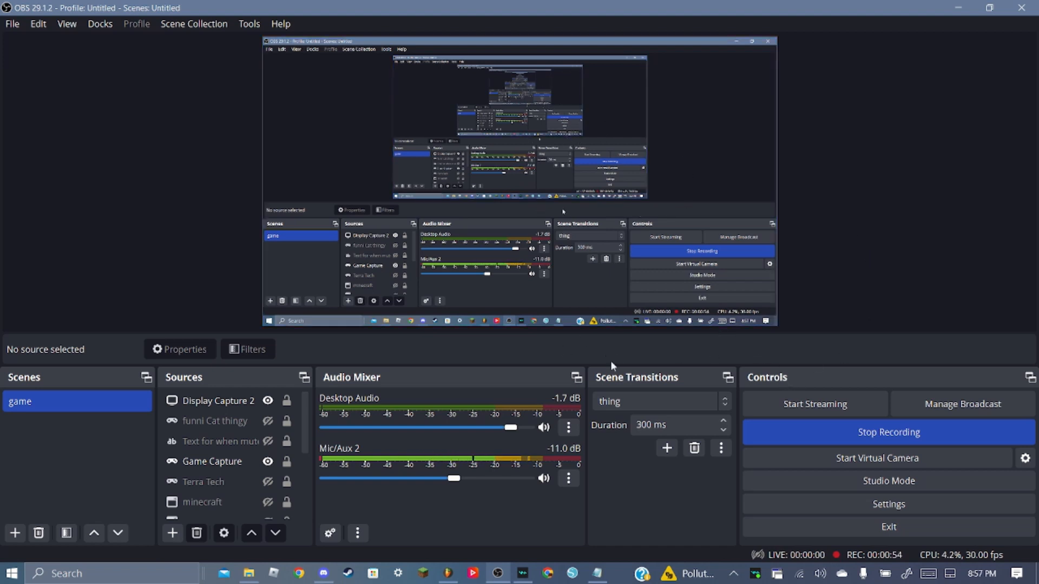
Switch to FL Studio and set mixer Insert 30's input to In 1 - In 2, accepting external input only, and mute the track
click(448, 574)
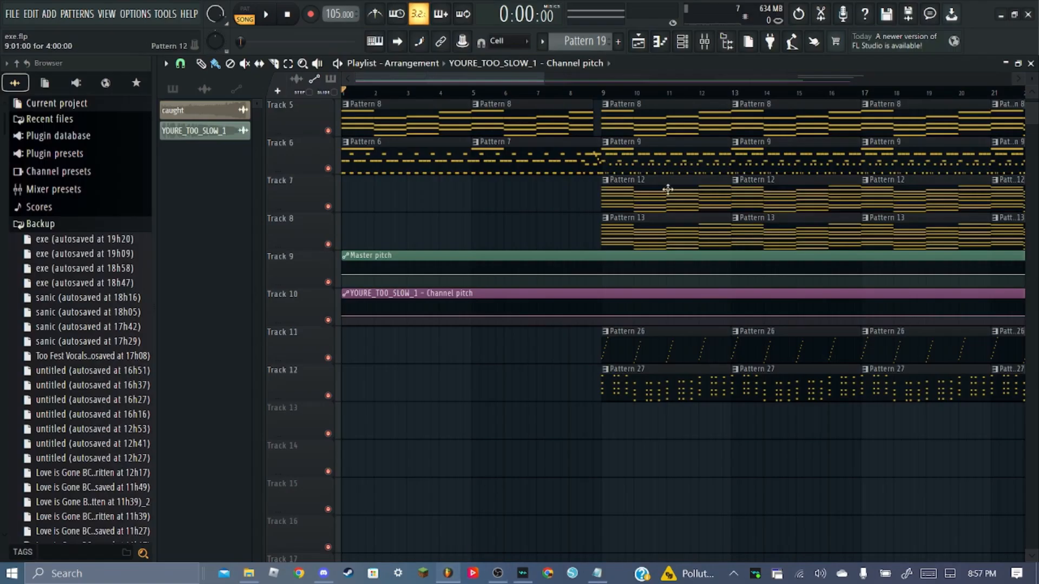
scroll(563, 260, up, 1)
click(704, 41)
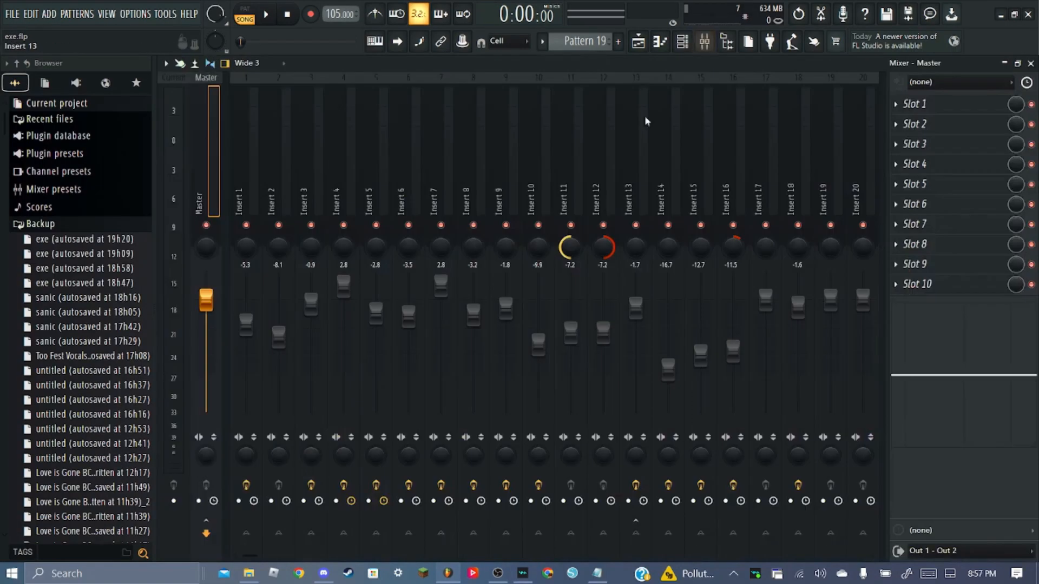
scroll(463, 153, down, 6)
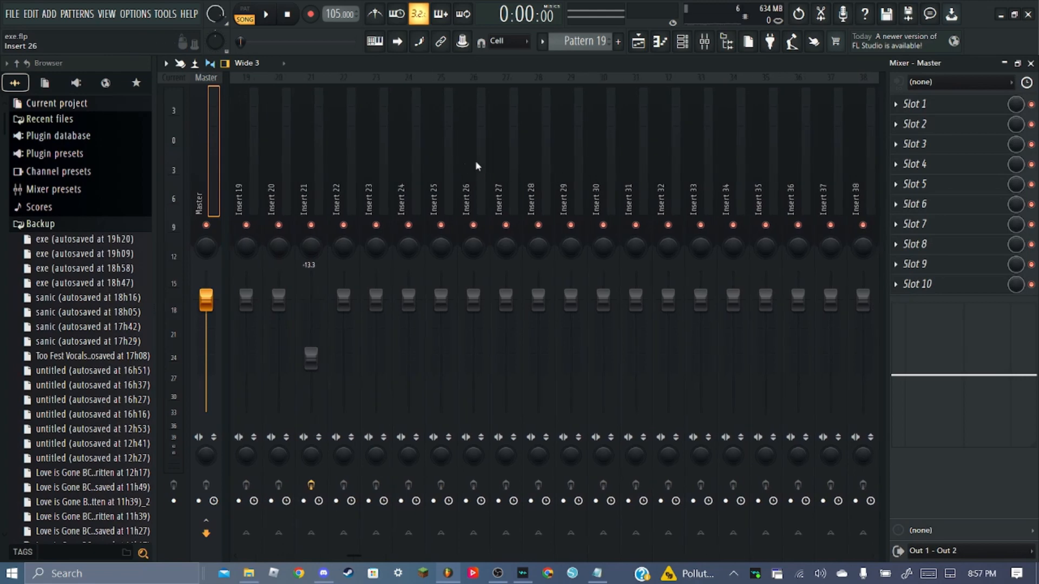
click(603, 154)
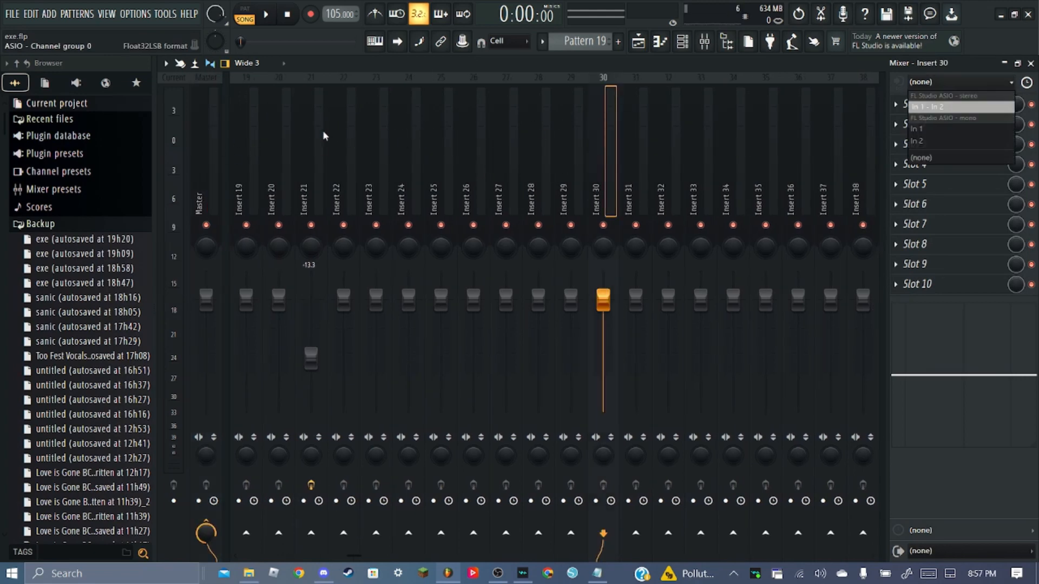
click(948, 107)
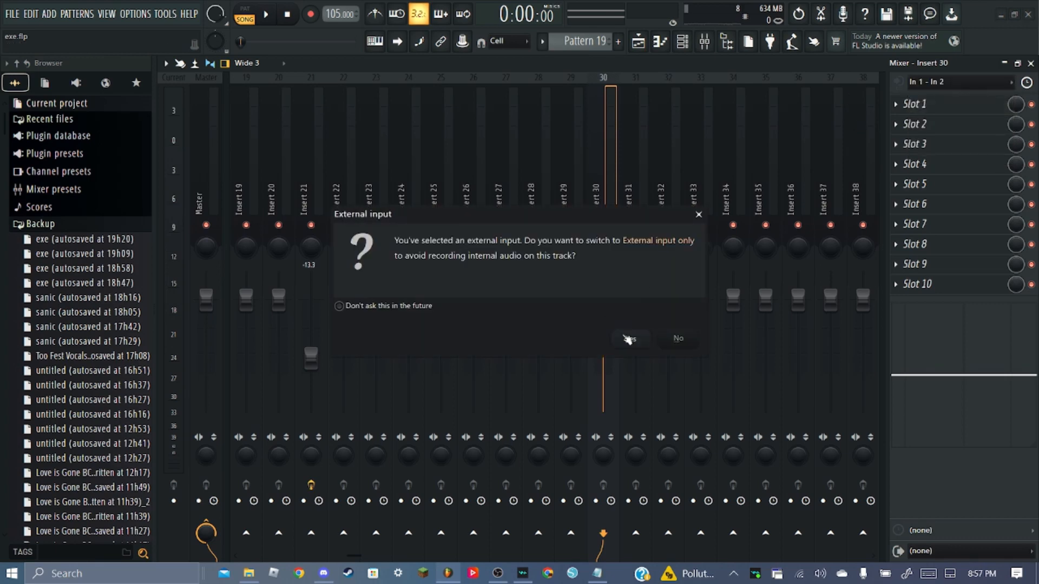
click(628, 340)
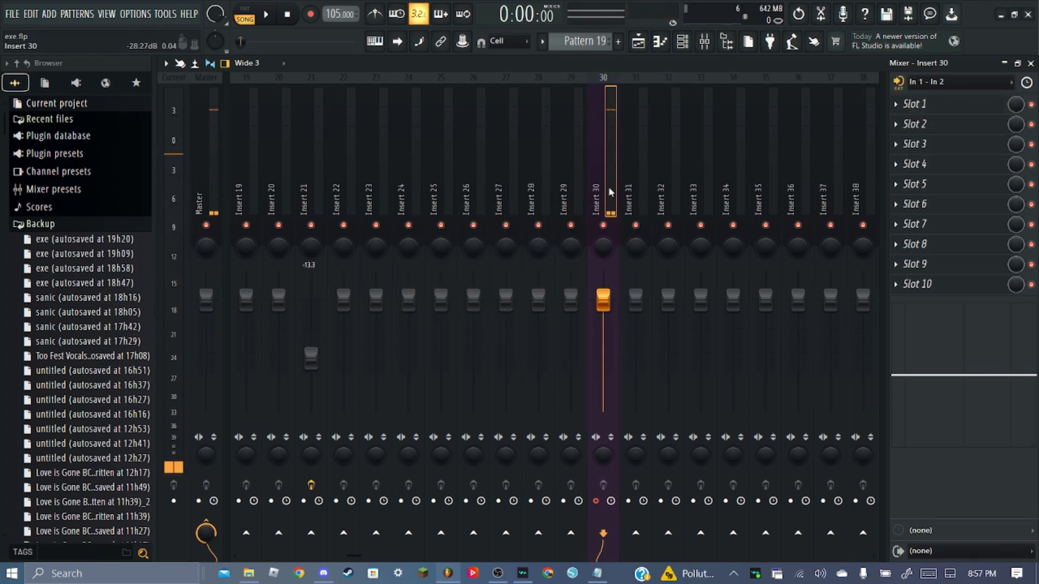
click(604, 227)
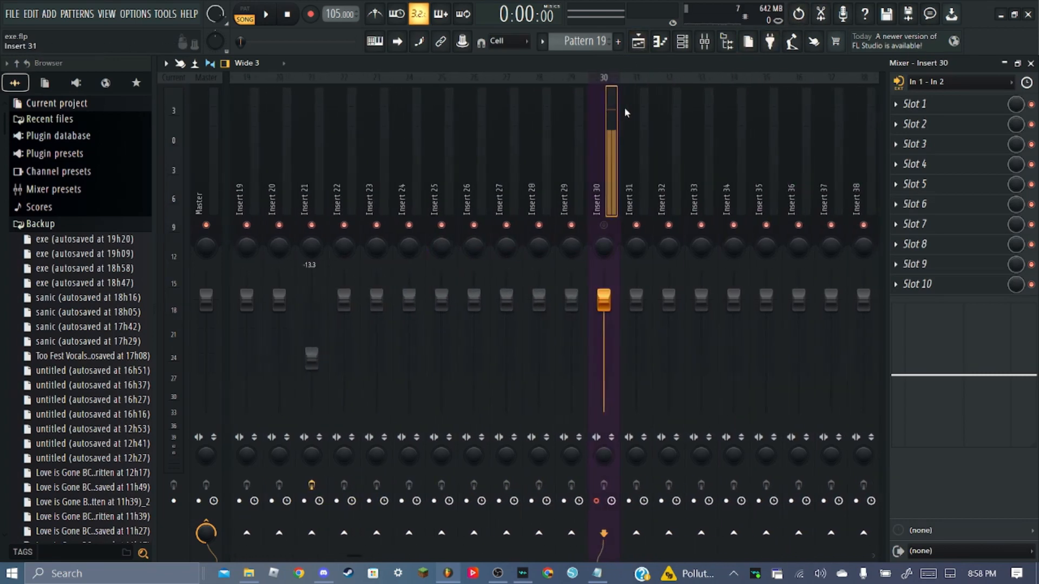
Check the channel rack for the mixer track assigned to the Faker_Scale channel and select Insert 5 in the mixer
scroll(625, 107, up, 6)
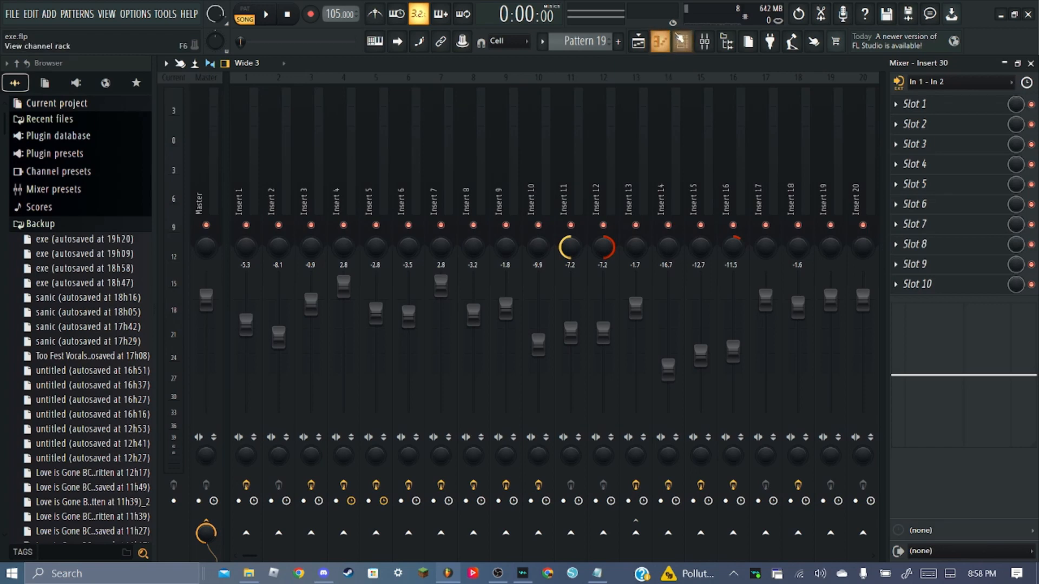
click(683, 43)
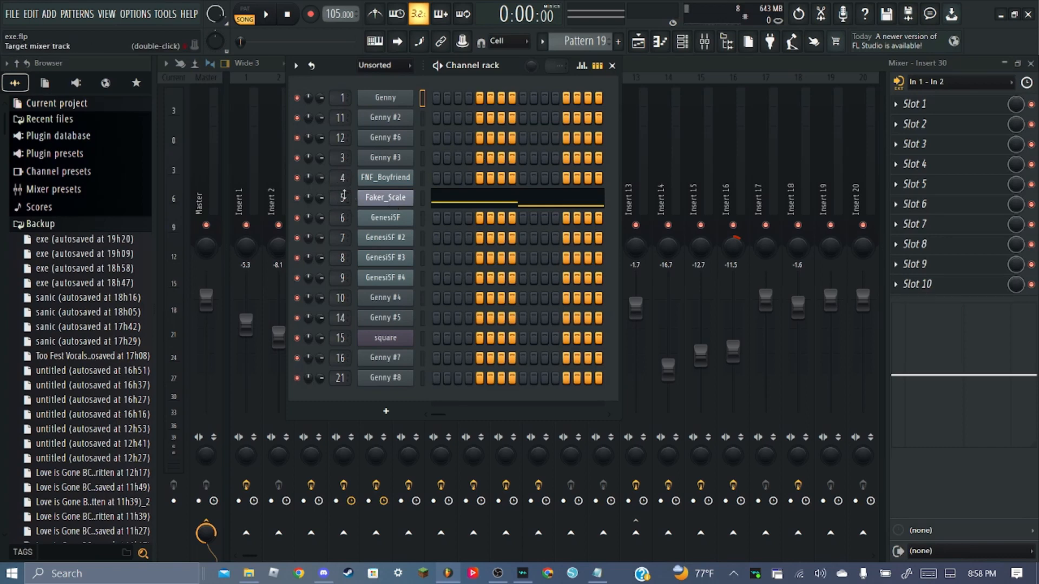
click(255, 148)
click(379, 125)
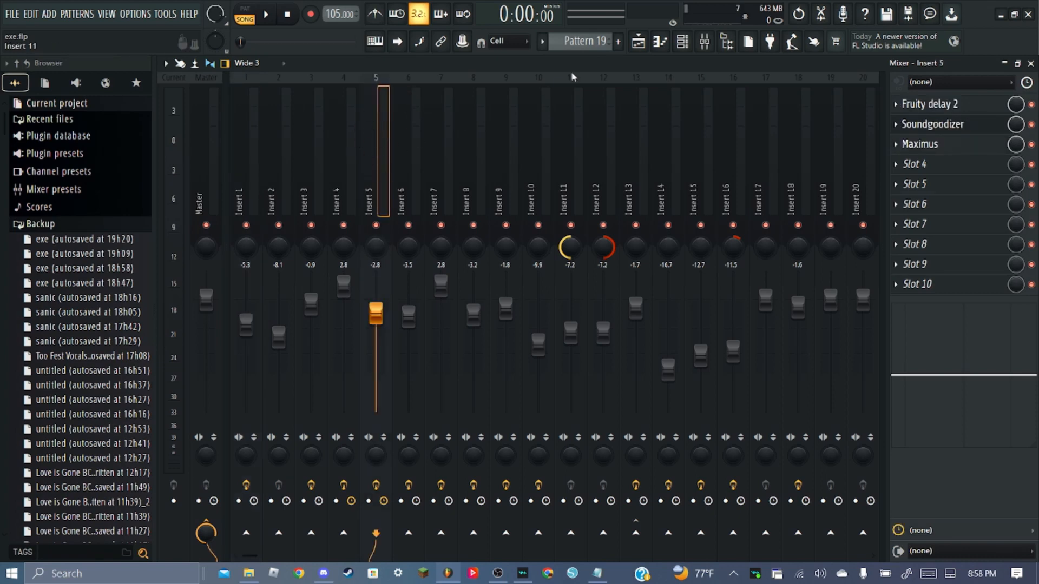
Play the beginning of the arrangement in the playlist and pick the first Pattern 5 clip on Track 3
click(638, 42)
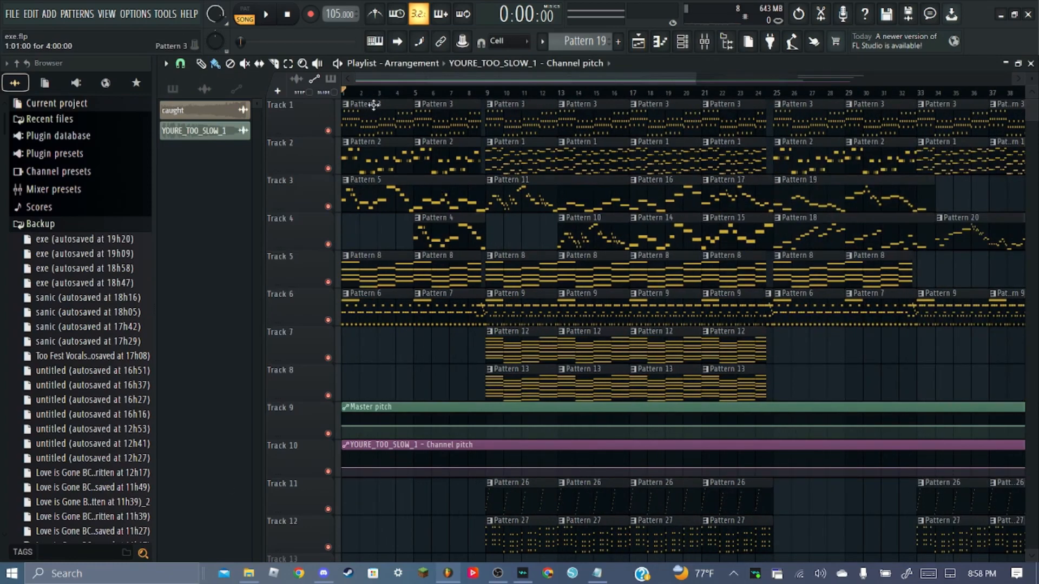
scroll(394, 275, up, 3)
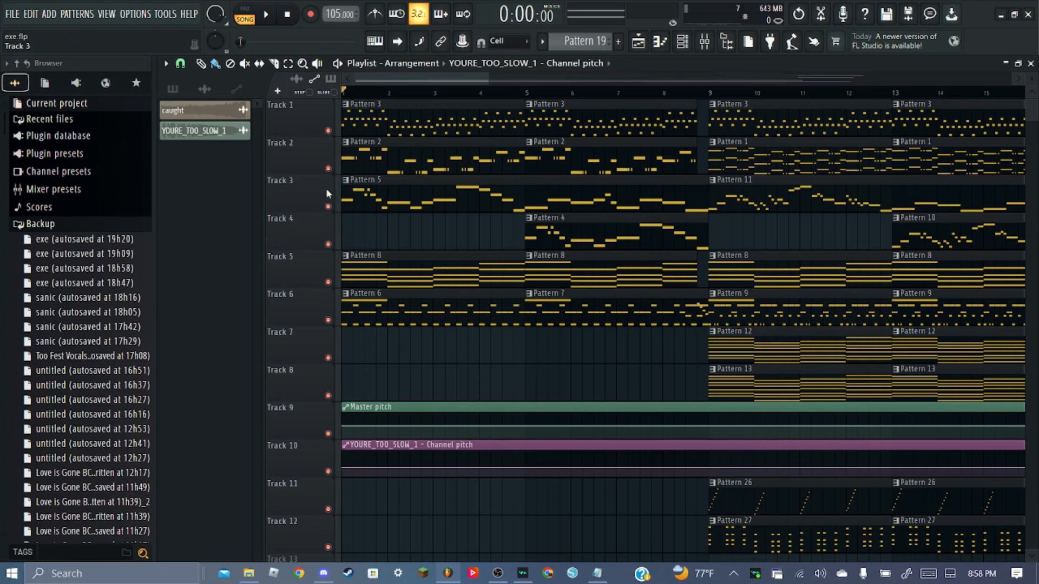
key(space)
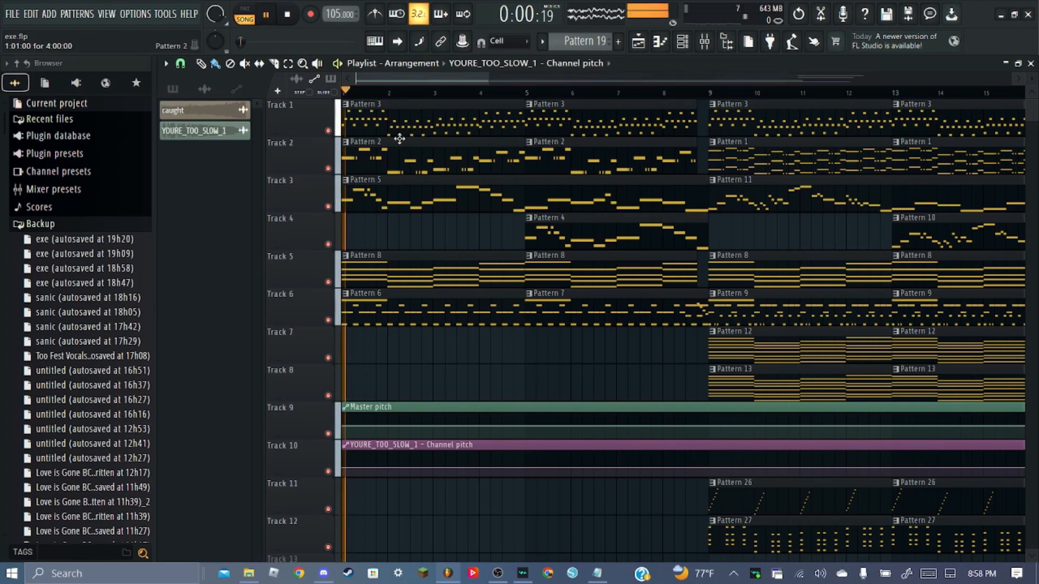
click(386, 195)
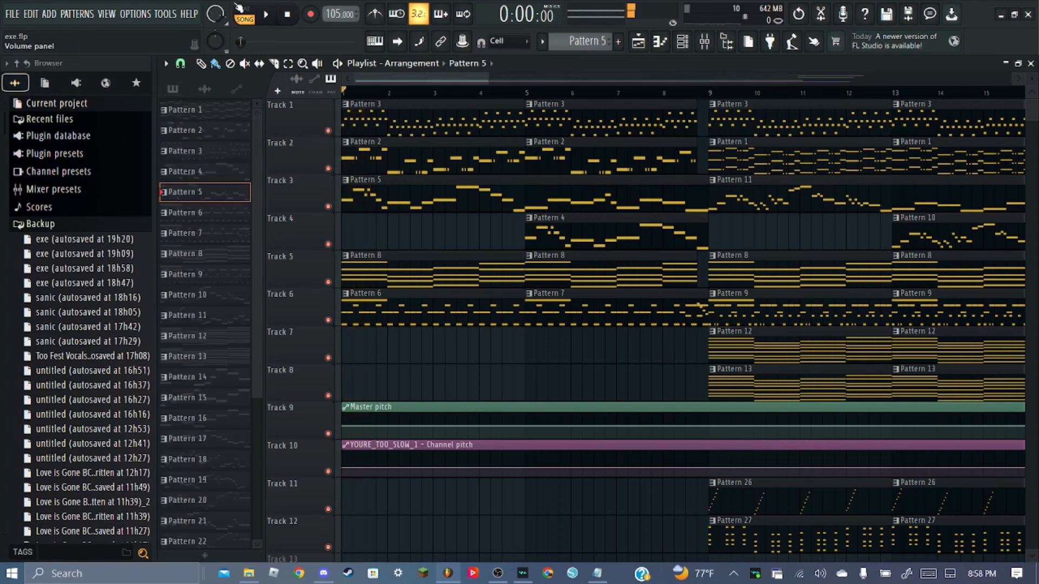
Solo Track 3 in the playlist and set playback to song mode
key(l)
scroll(399, 94, down, 6)
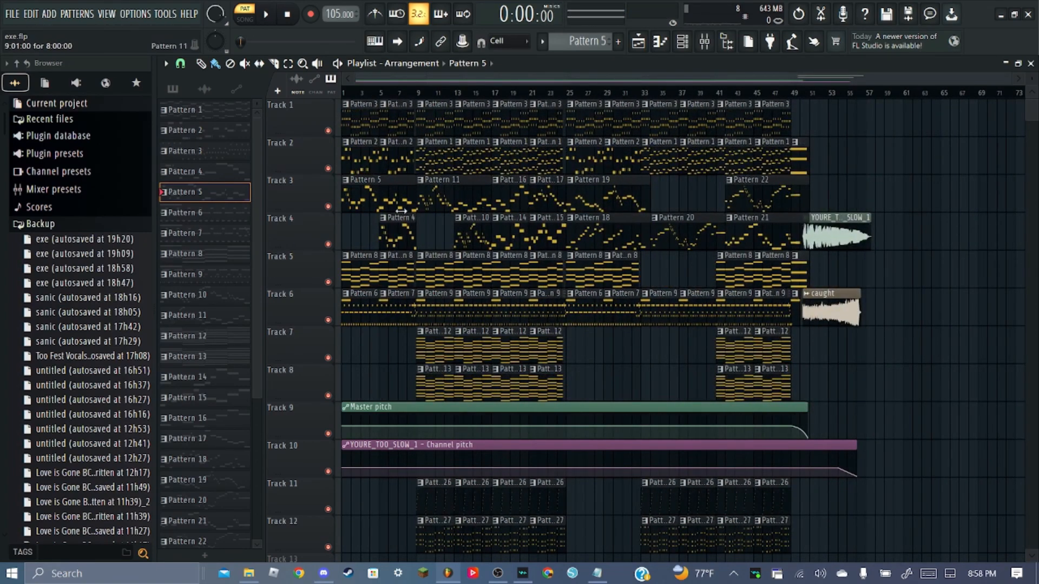
right_click(328, 207)
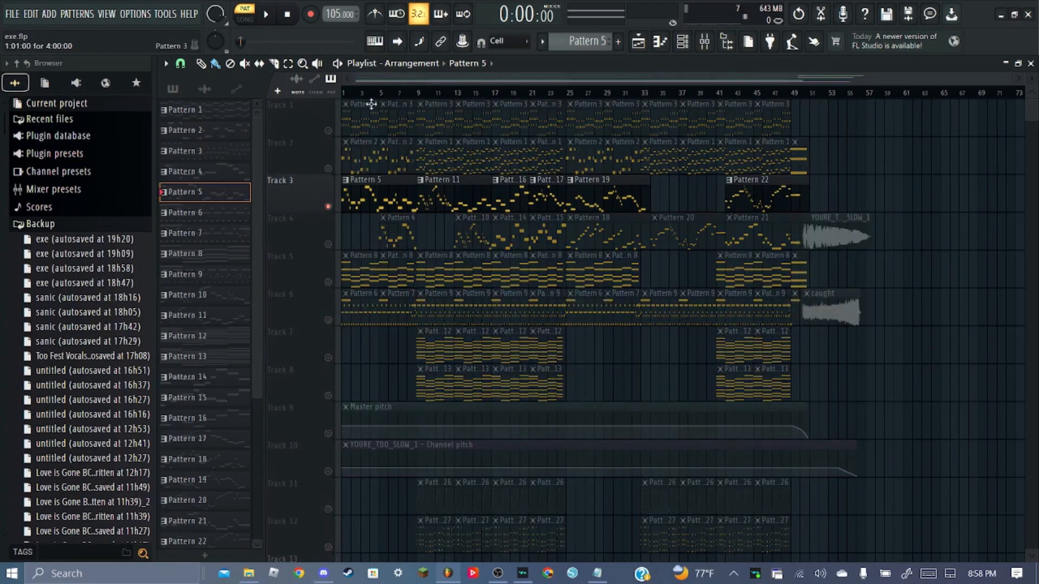
scroll(363, 99, up, 5)
scroll(363, 99, down, 2)
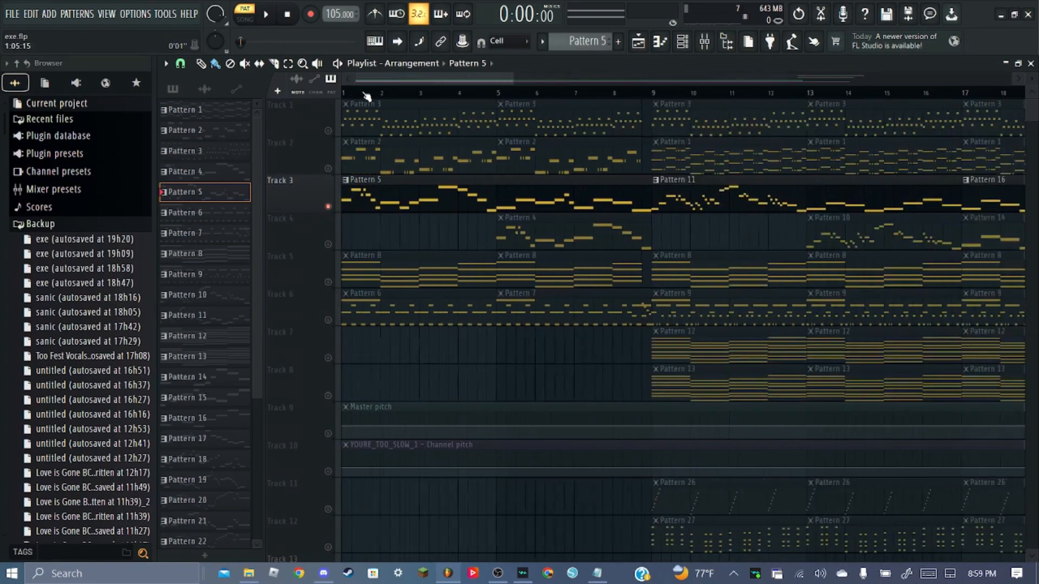
key(l)
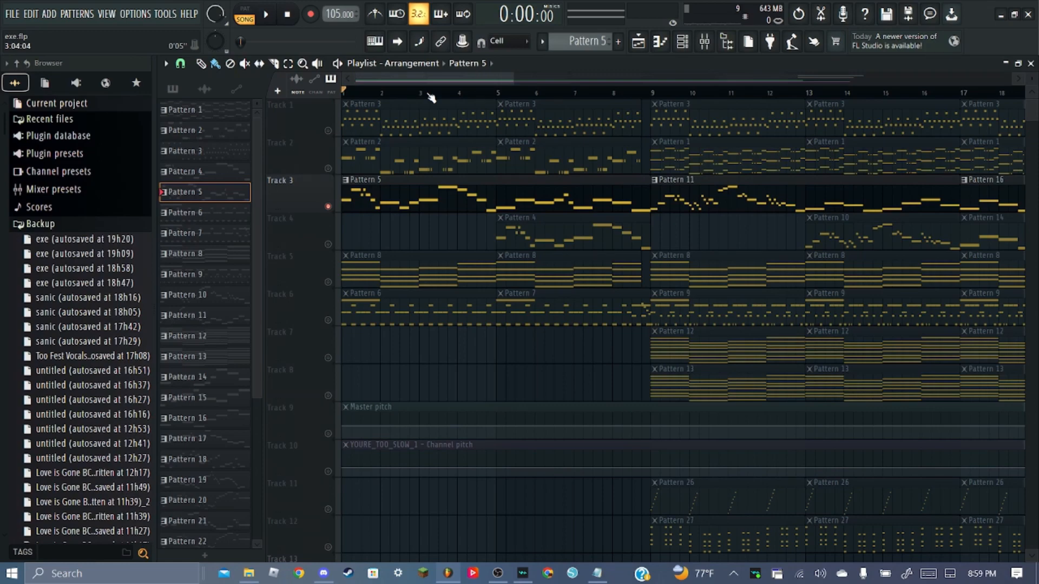
Shift all playlist clips together half a bar later and clear the selection
key(ctrl+a)
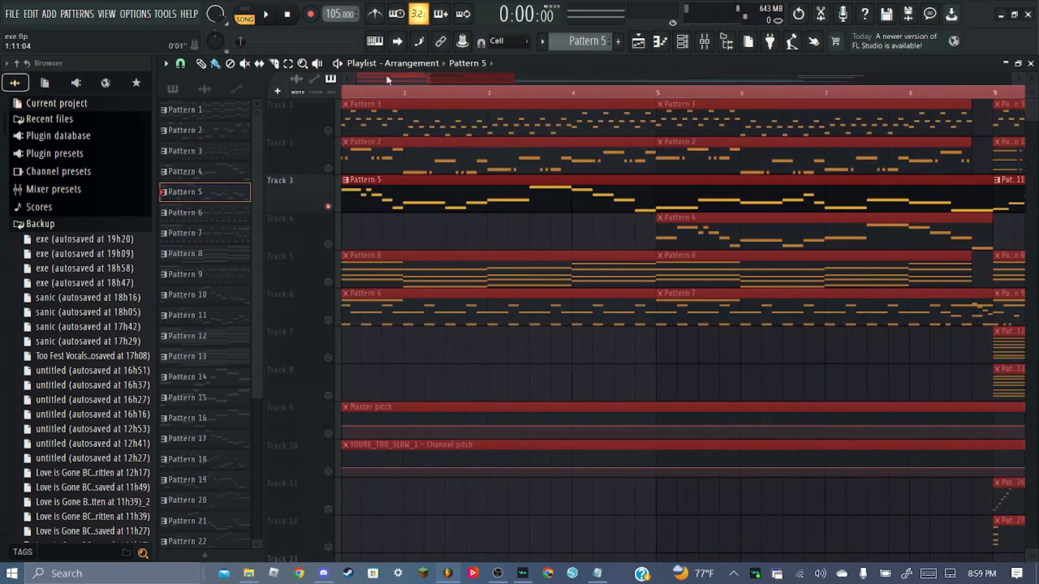
scroll(363, 100, down, 1)
scroll(364, 93, up, 6)
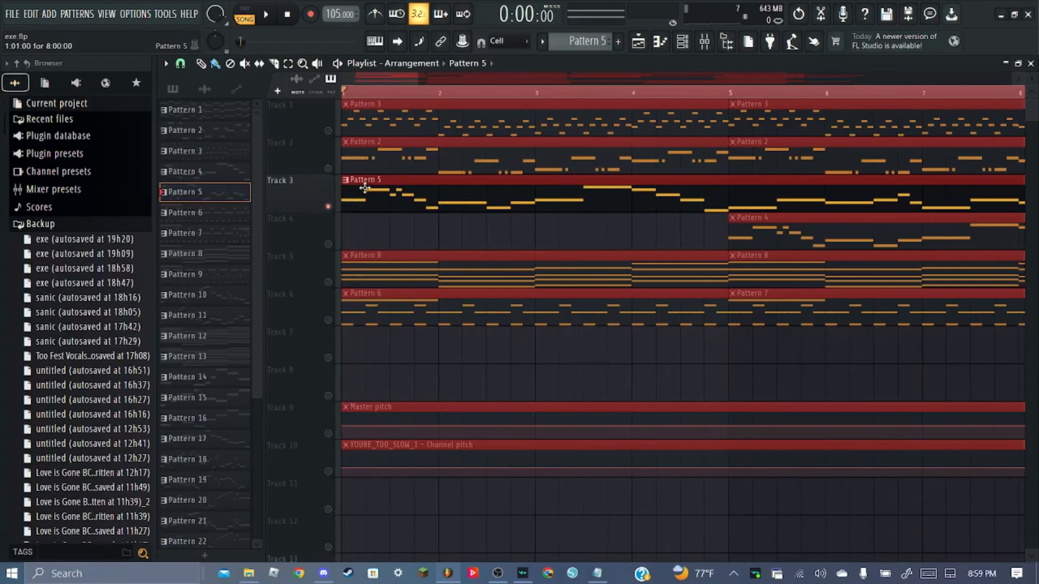
drag(361, 182, 379, 181)
right_click(355, 150)
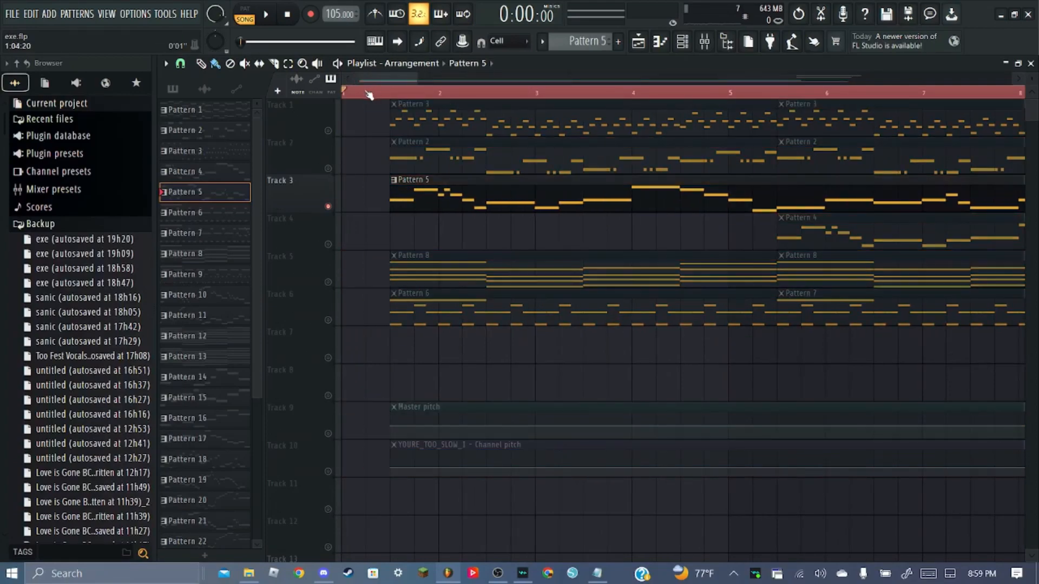
scroll(368, 94, down, 13)
right_click(864, 93)
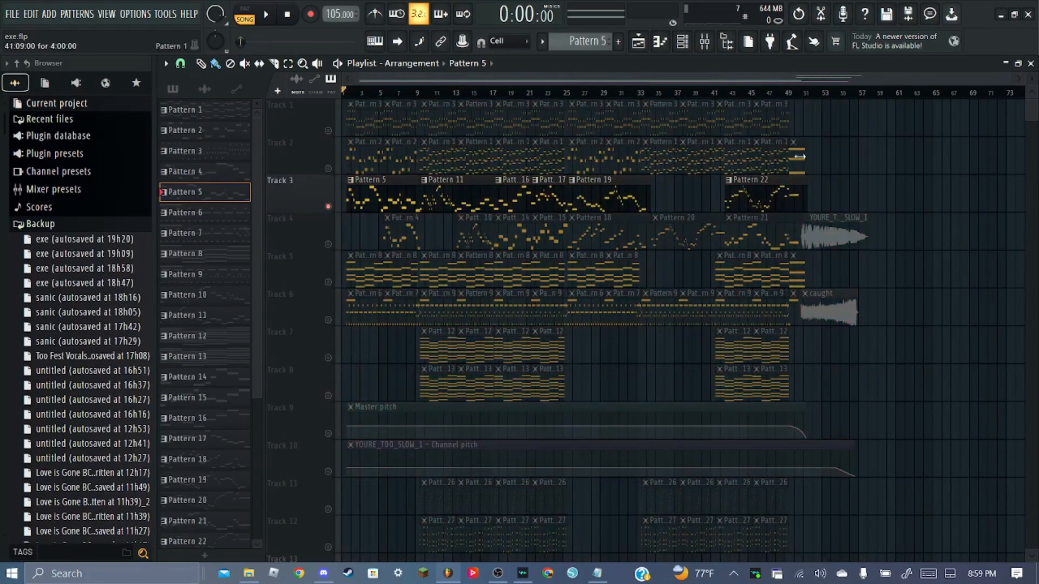
scroll(355, 98, up, 8)
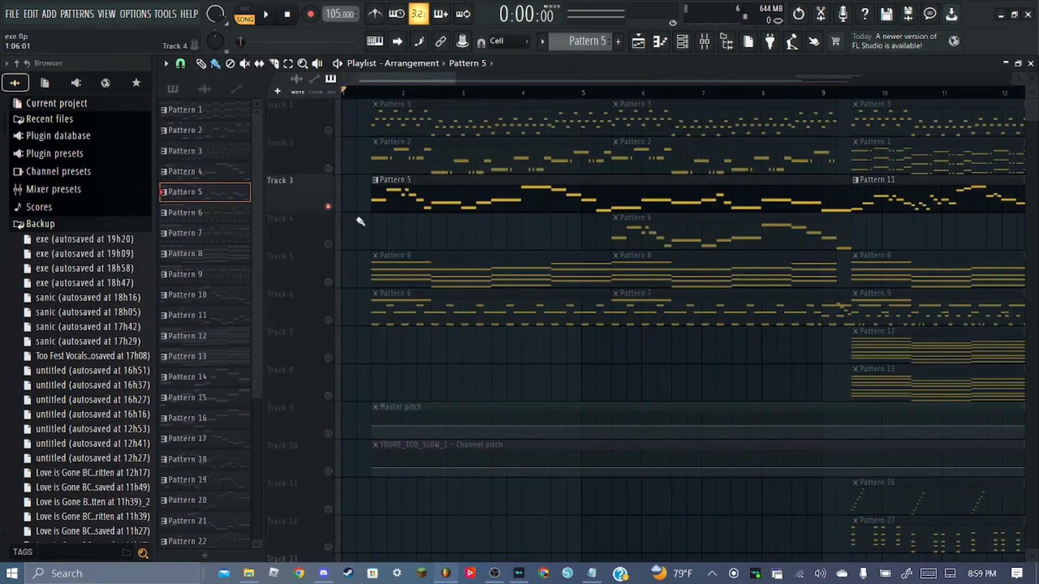
Arm recording and bring up the lyric line beginning "I've been forced to face the ruins" in the FUnni Notepad file
click(313, 21)
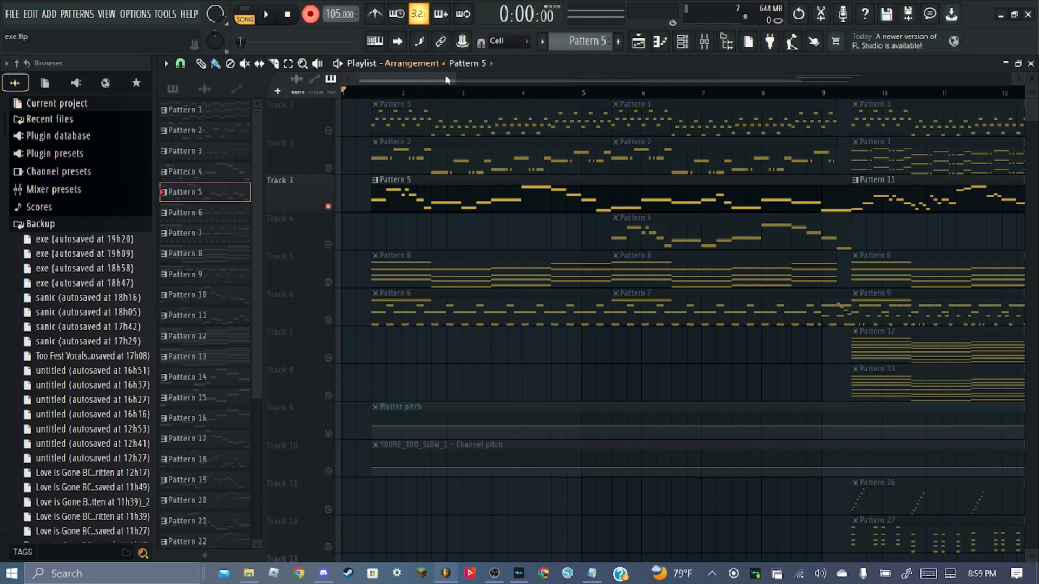
click(592, 573)
scroll(729, 180, down, 5)
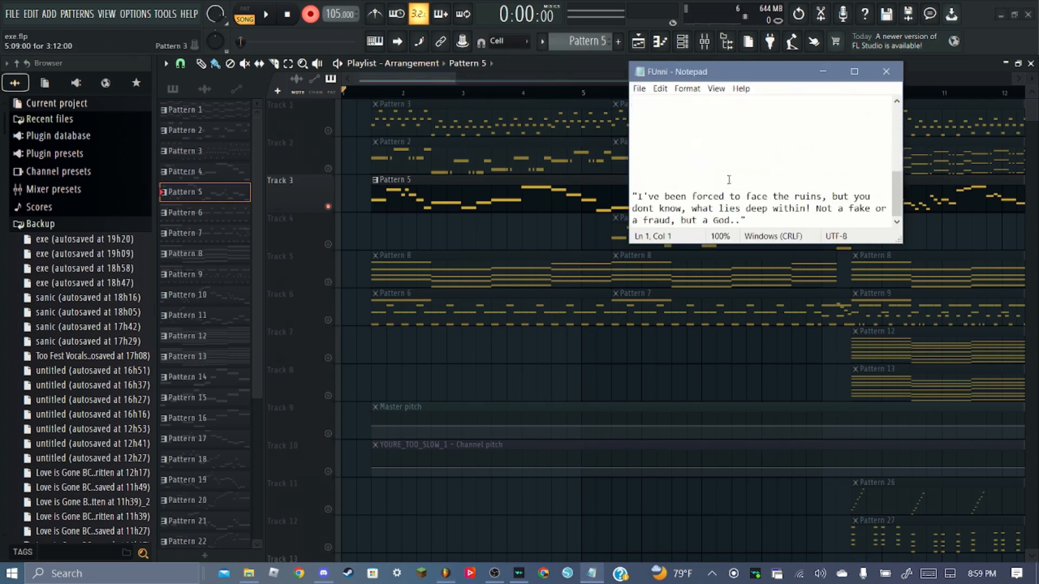
drag(640, 197, 808, 228)
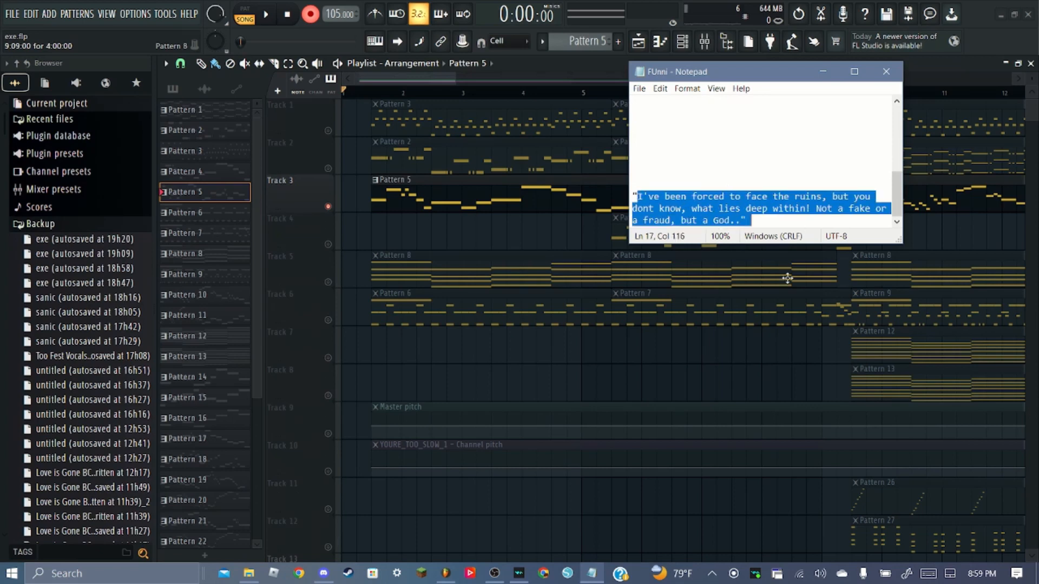
click(769, 195)
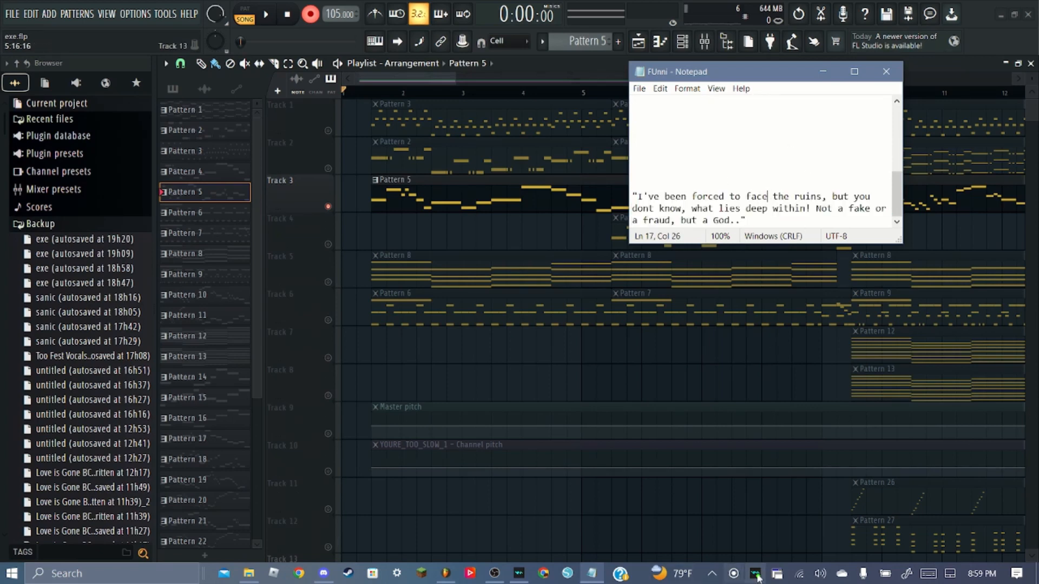
click(733, 573)
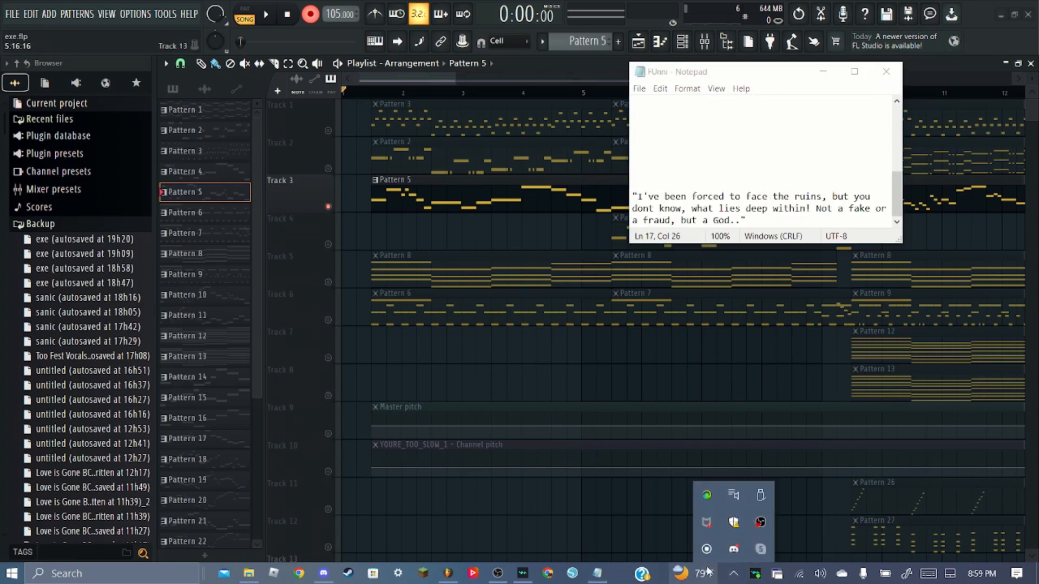
right_click(777, 574)
click(819, 381)
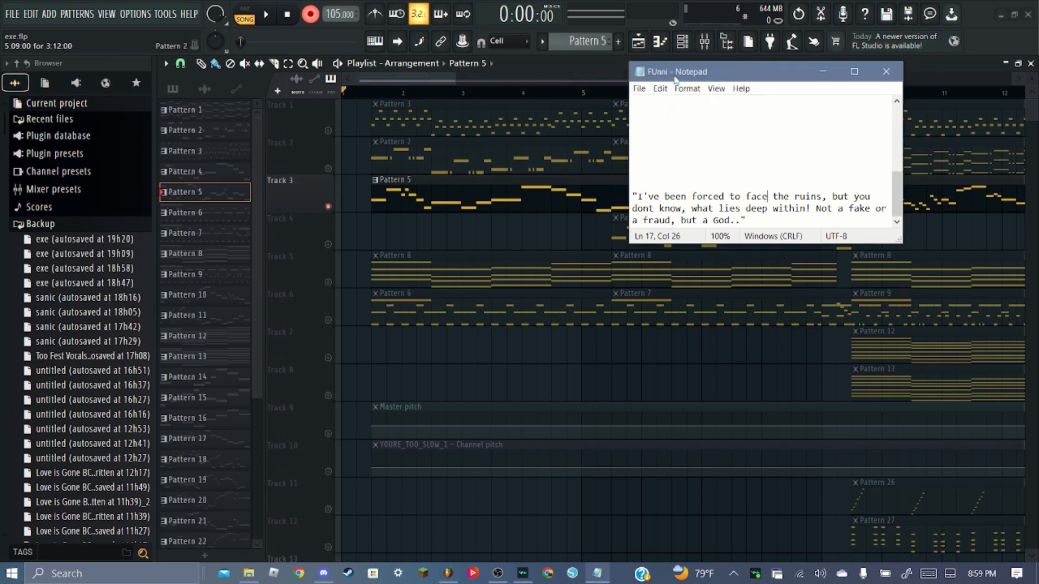
Move the Notepad lyrics window over the browser area so the playlist timeline stays uncovered
drag(700, 56, 68, 12)
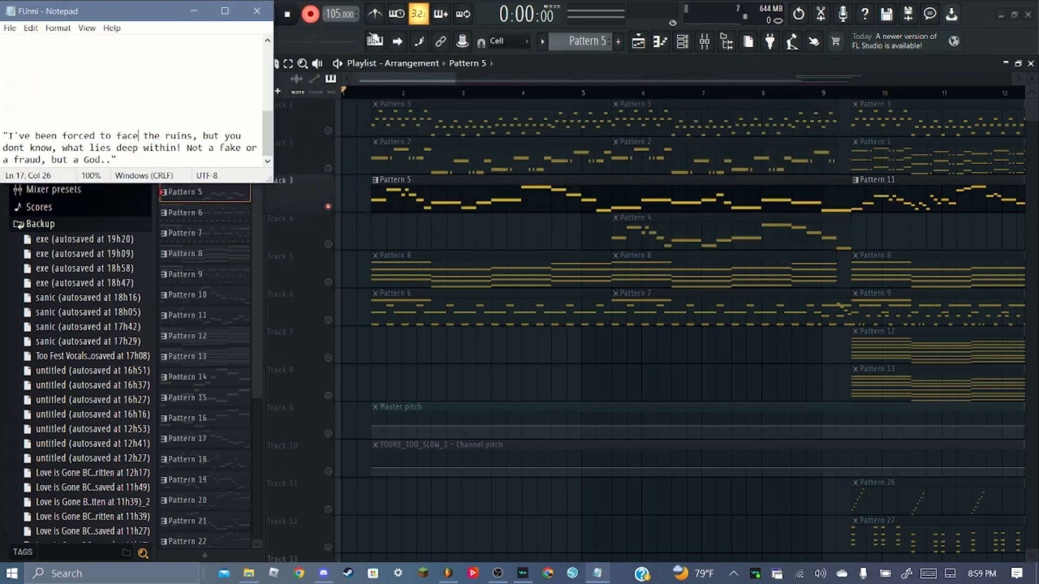
click(411, 79)
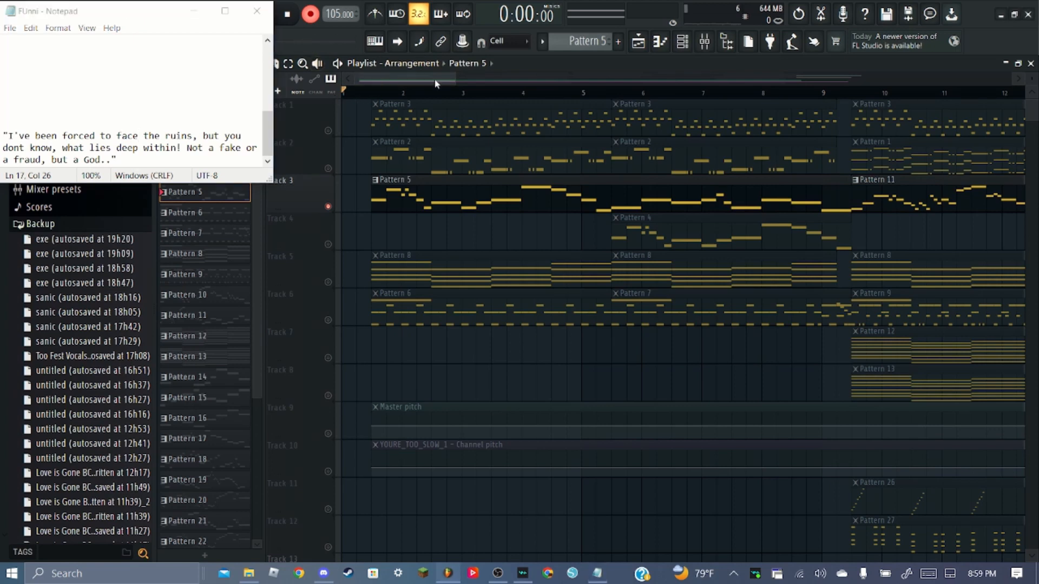
Record a trial vocal take from the start of the song, stop it, and delete the recorded clip from Track 13
key(space)
drag(93, 6, 113, 6)
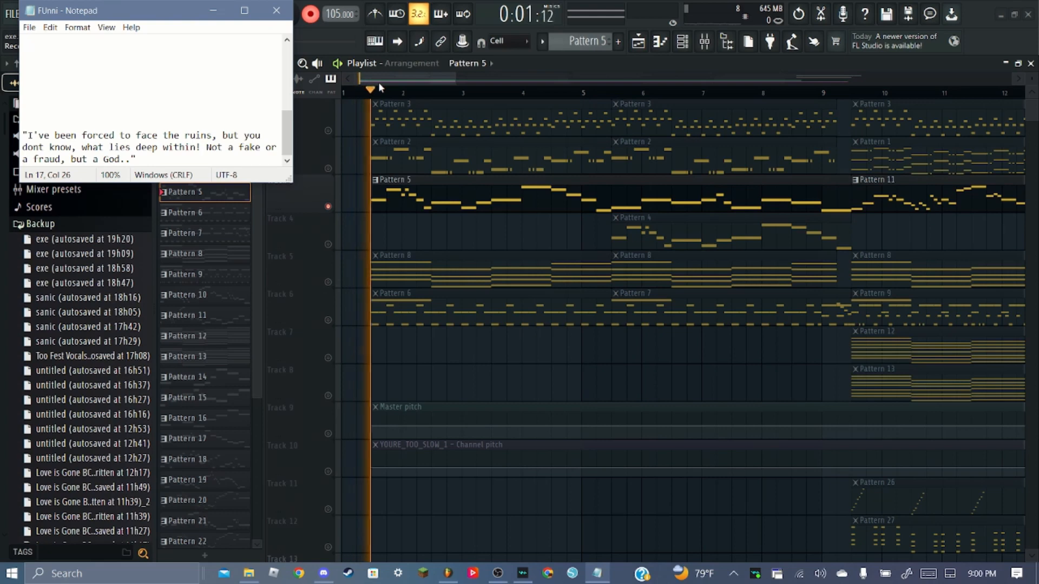
scroll(403, 145, down, 4)
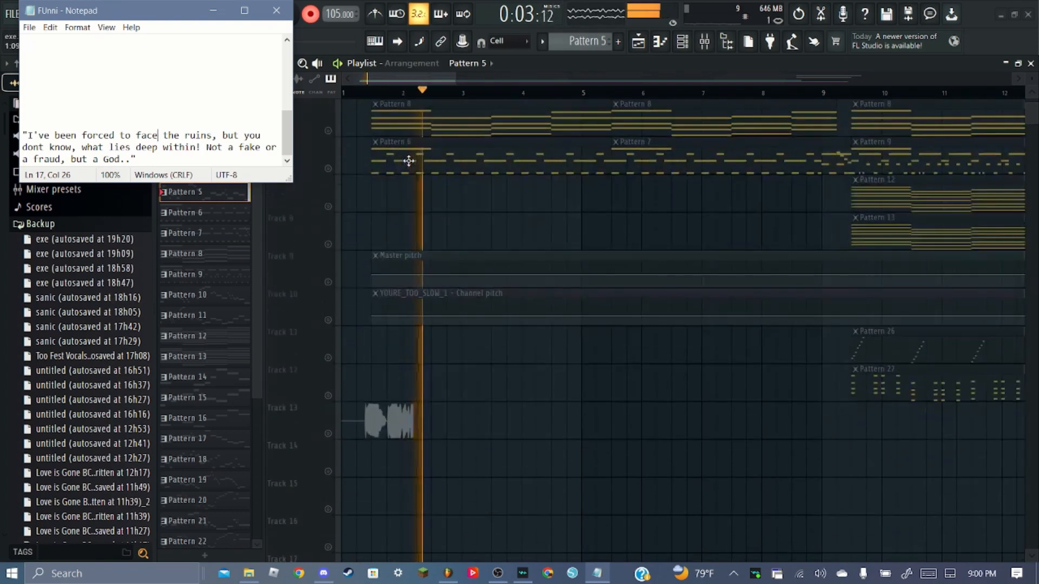
click(317, 18)
key(space)
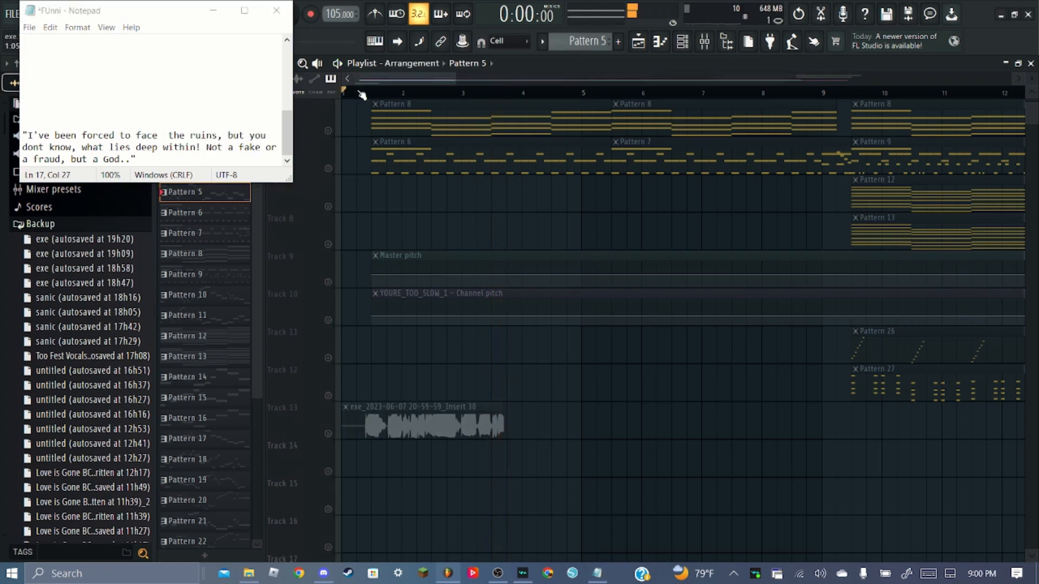
right_click(391, 403)
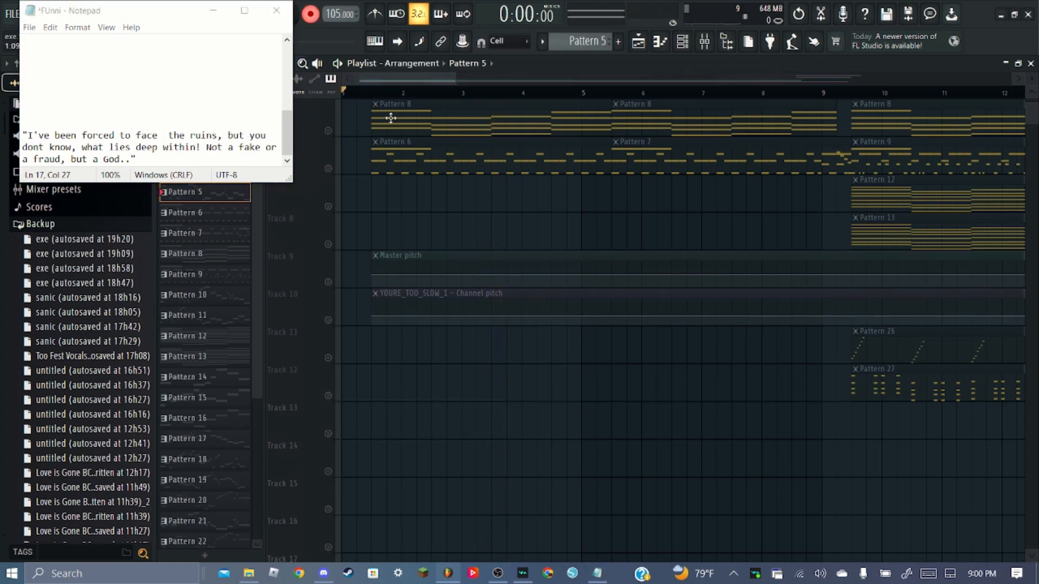
Record a new vocal take from the start of the song onto Track 13, disarm recording and stop playback
key(space)
scroll(370, 143, up, 3)
scroll(378, 83, up, 2)
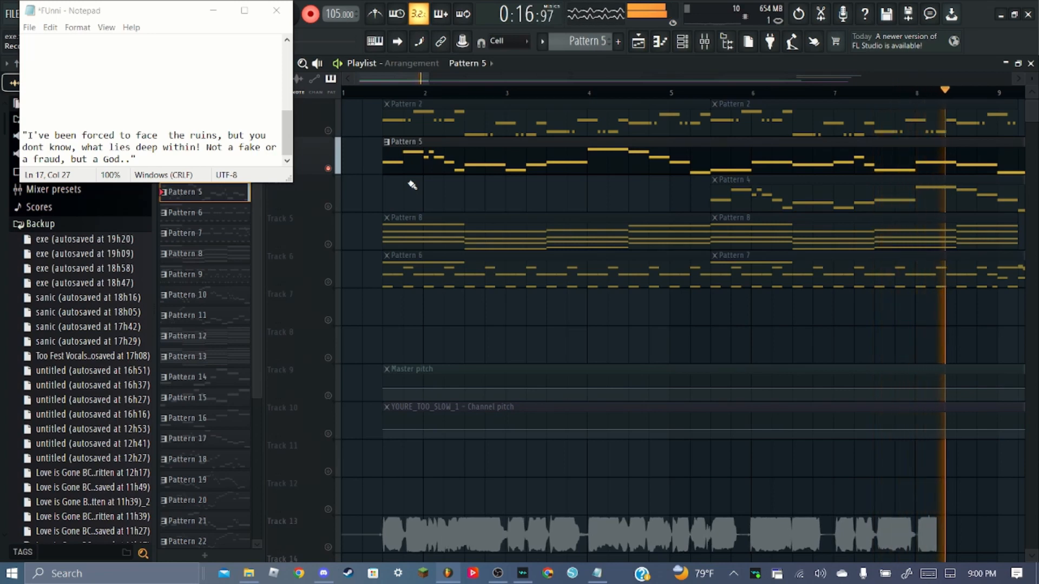
click(310, 15)
scroll(373, 102, down, 1)
key(space)
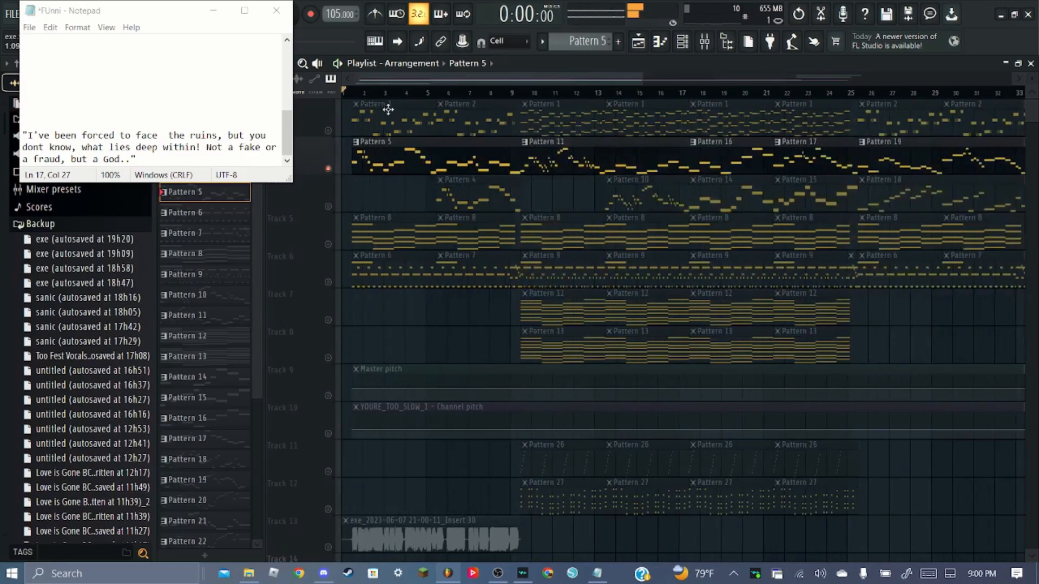
Solo Track 13 in the playlist and delete the leftover channel of the discarded recording from the channel rack
scroll(383, 419, down, 4)
right_click(329, 396)
click(659, 42)
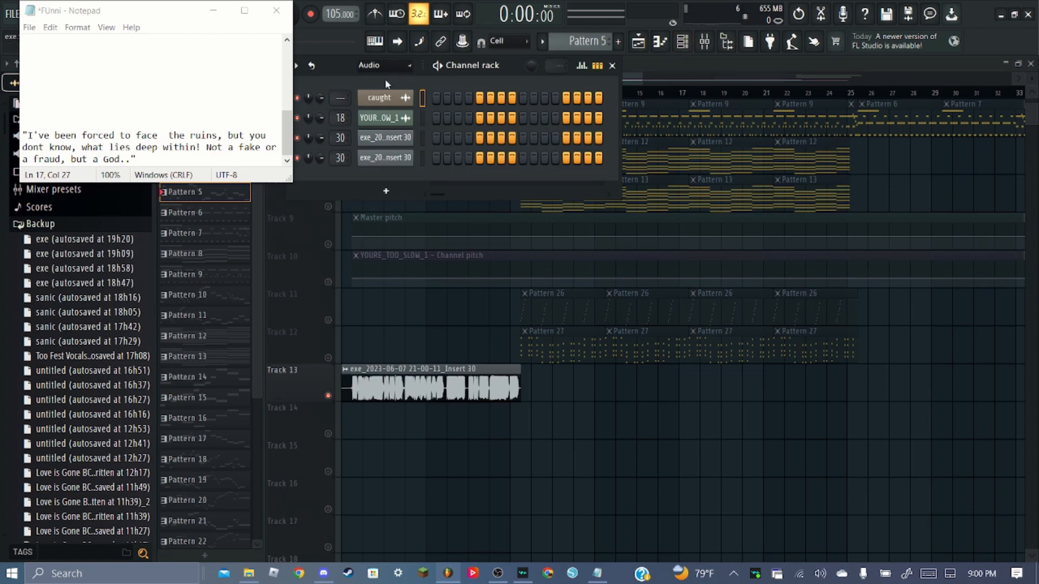
right_click(388, 144)
click(436, 282)
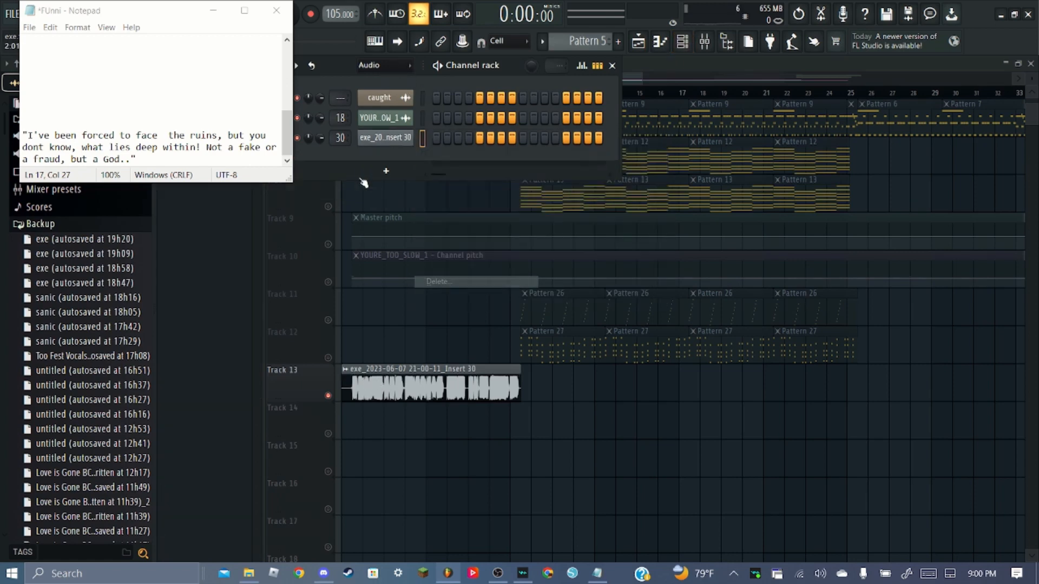
Rename the remaining vocal recording's channel as "FAKERYH JKSFBAJSGFHJDSFBSGHIO"
right_click(383, 140)
click(460, 164)
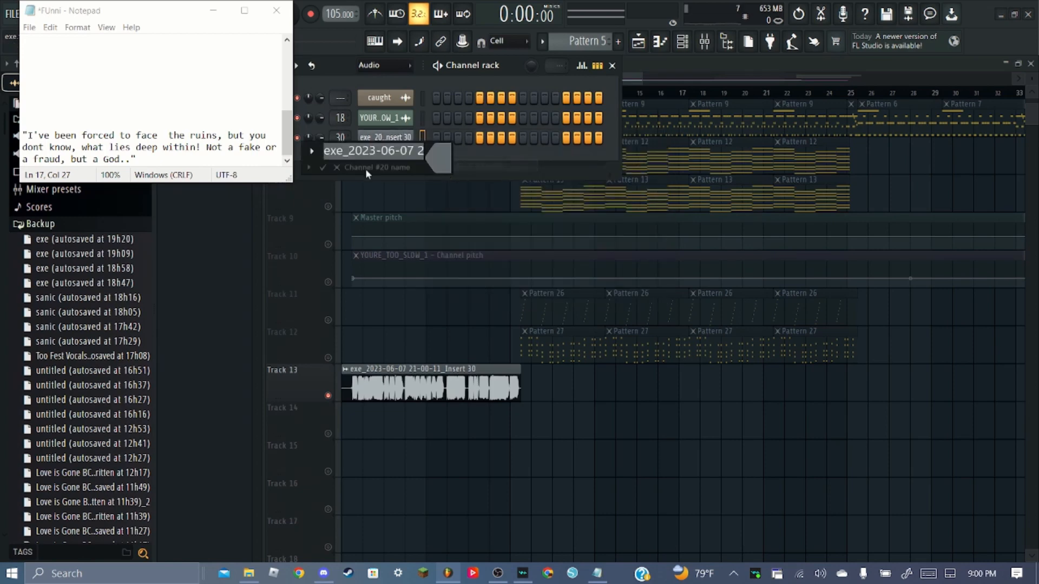
text(FAK)
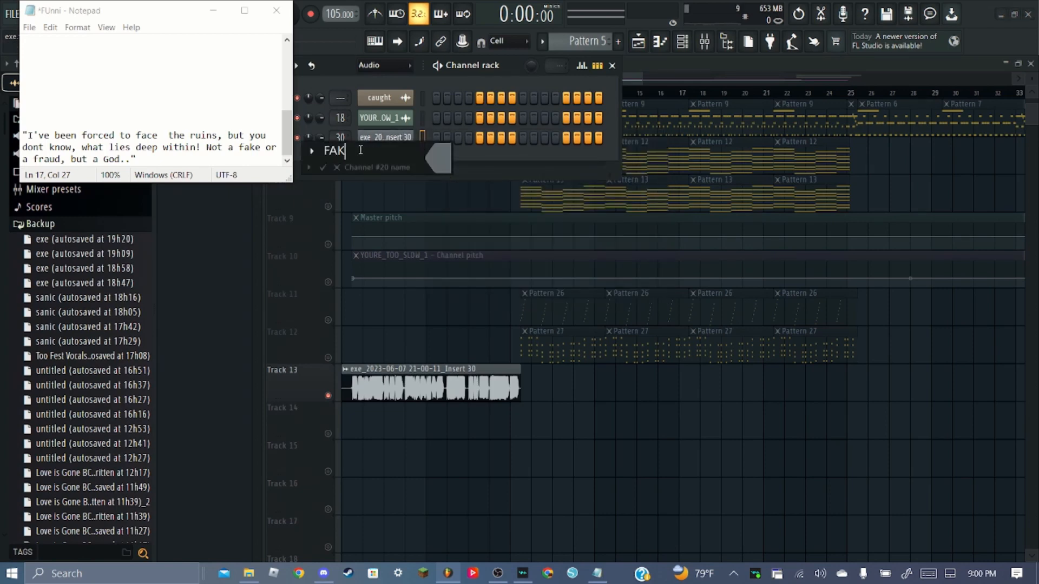
text(ERYH JKSFBAJSGFHJDSFBSGHIO)
key(Return)
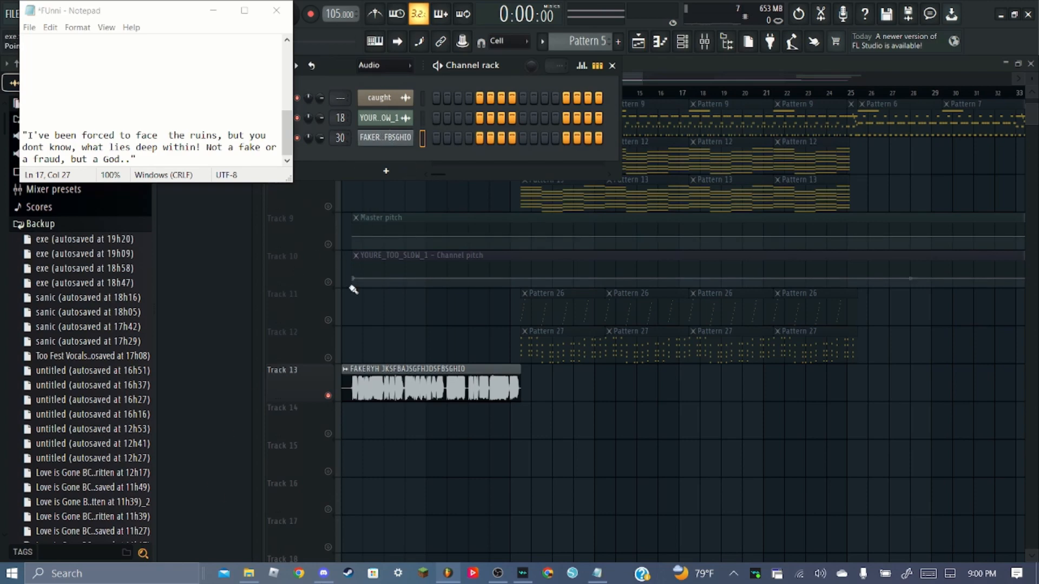
Play the soloed vocal take on Track 13 from the start for a few seconds and stop it
scroll(354, 289, down, 1)
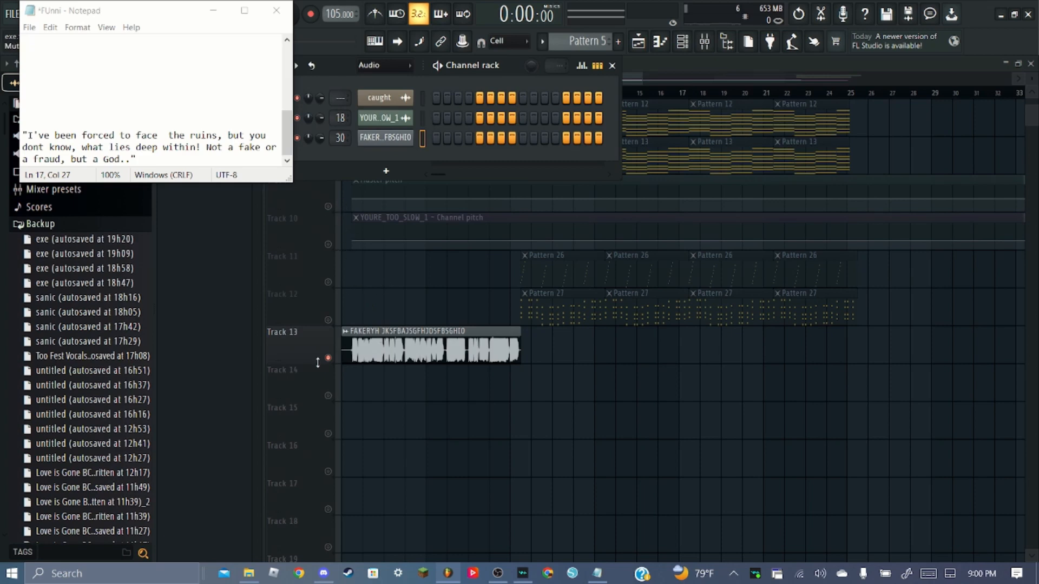
key(space)
scroll(354, 98, up, 5)
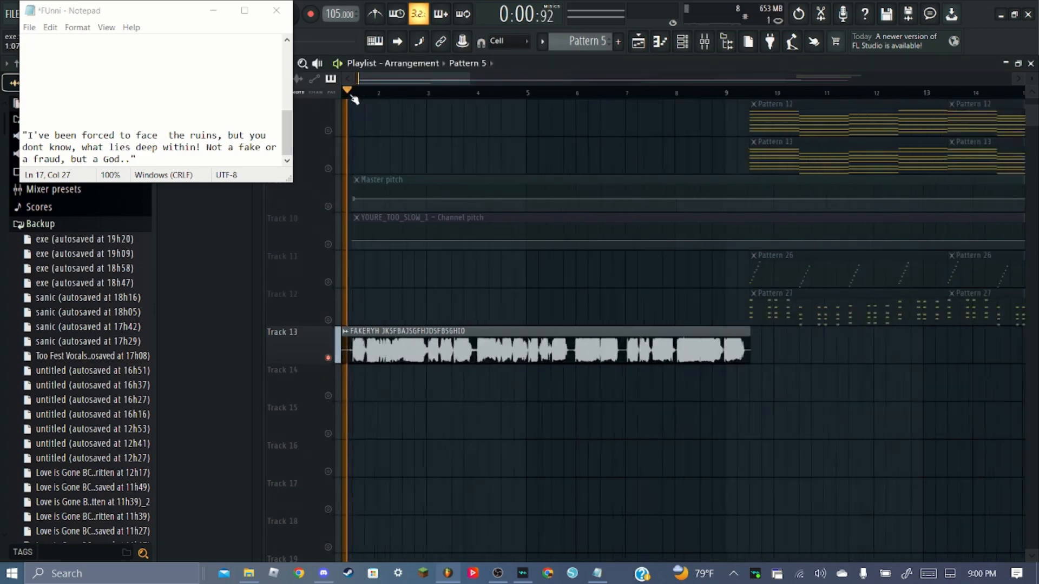
scroll(388, 100, down, 5)
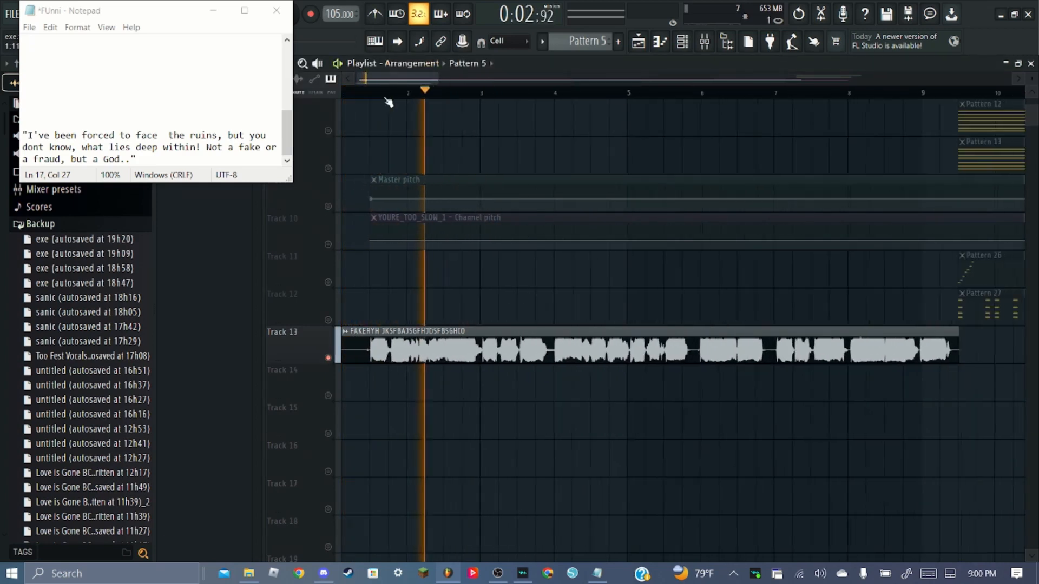
key(space)
Route the renamed vocal channel to mixer track 5, the one used by the Faker_Scale channel, listening to the take meanwhile
click(683, 41)
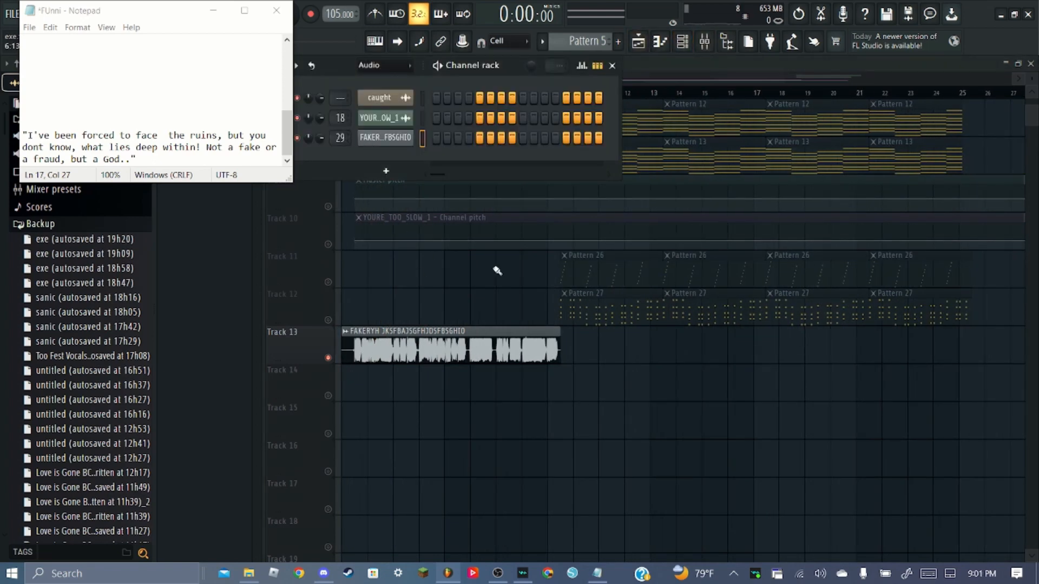
key(space)
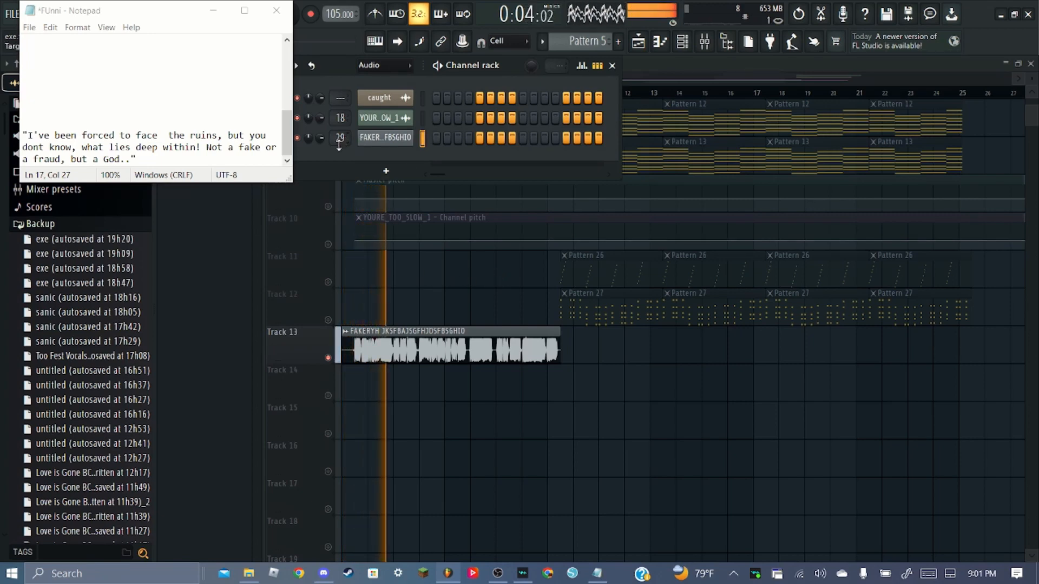
key(space)
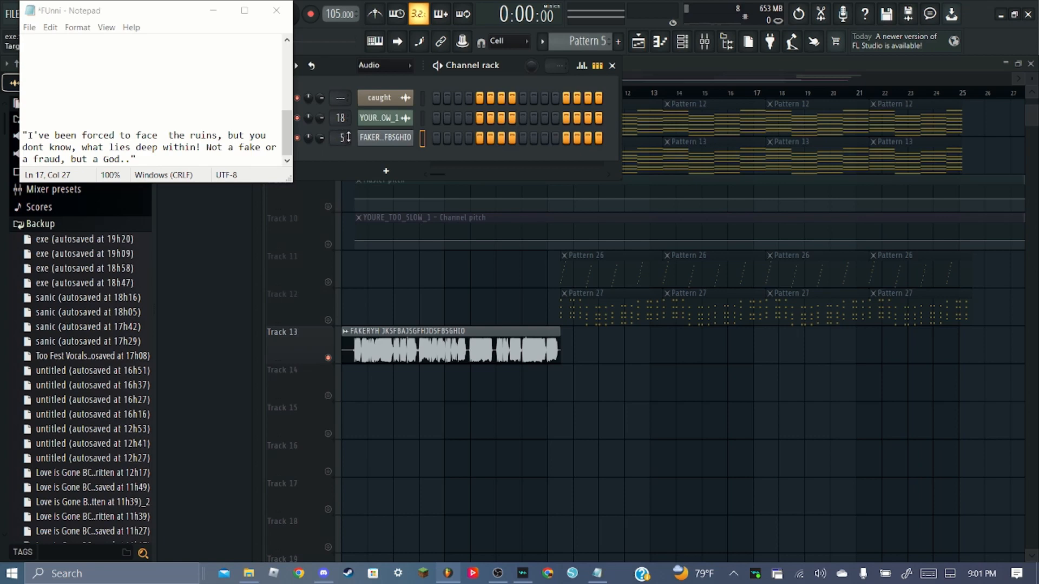
scroll(374, 69, down, 1)
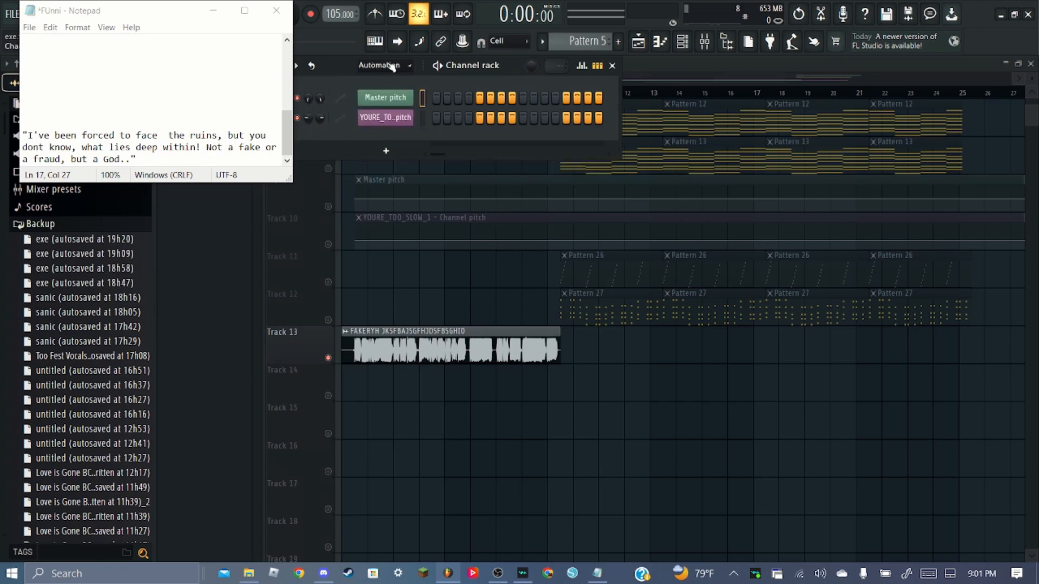
scroll(392, 67, down, 1)
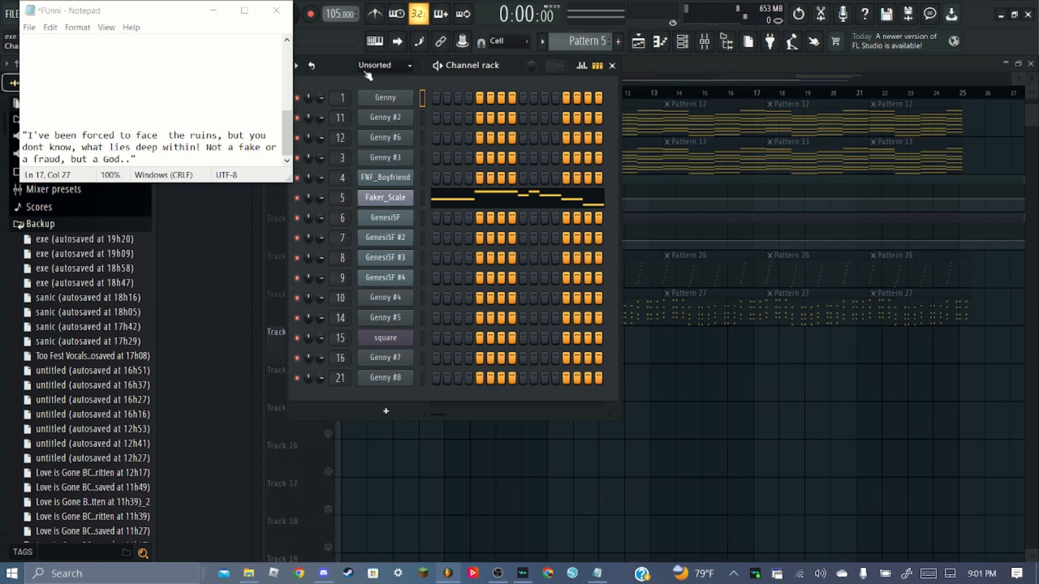
scroll(369, 73, down, 2)
scroll(372, 74, down, 2)
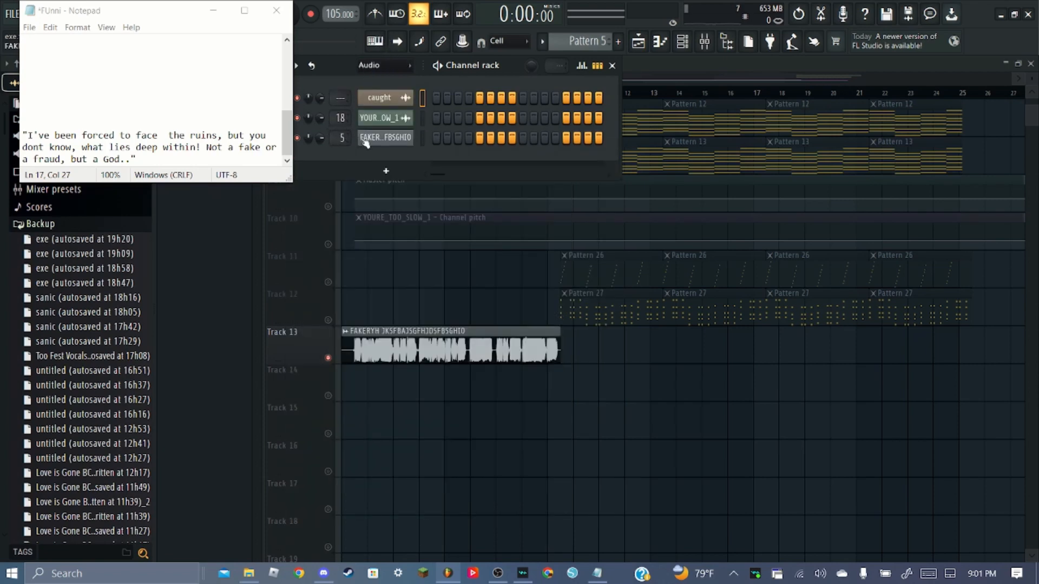
Listen briefly to the Track 13 vocal routed through mixer track 5 and stop playback
right_click(392, 320)
key(space)
scroll(364, 93, up, 6)
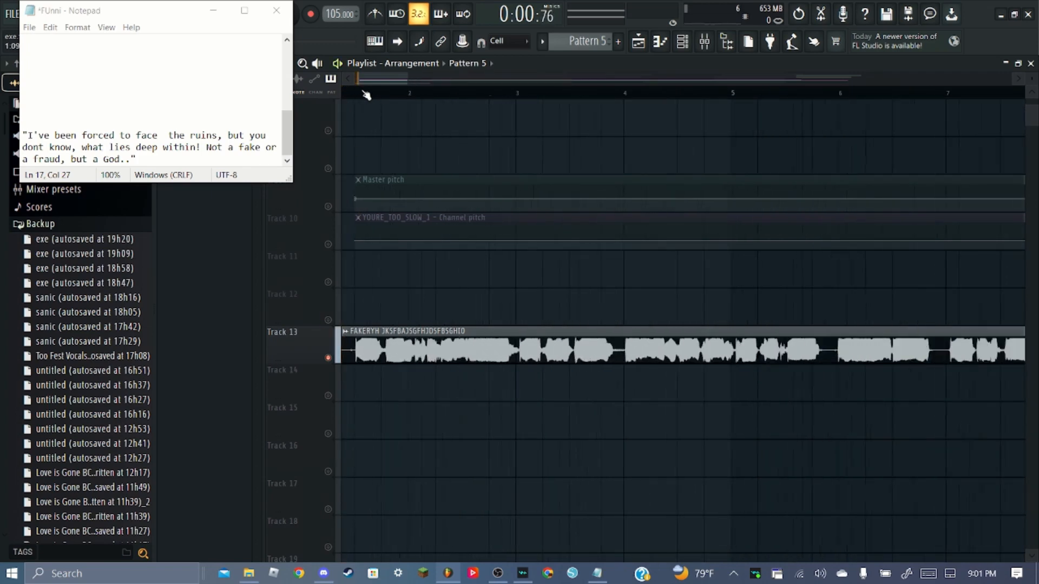
drag(383, 80, 377, 81)
scroll(378, 92, down, 3)
key(space)
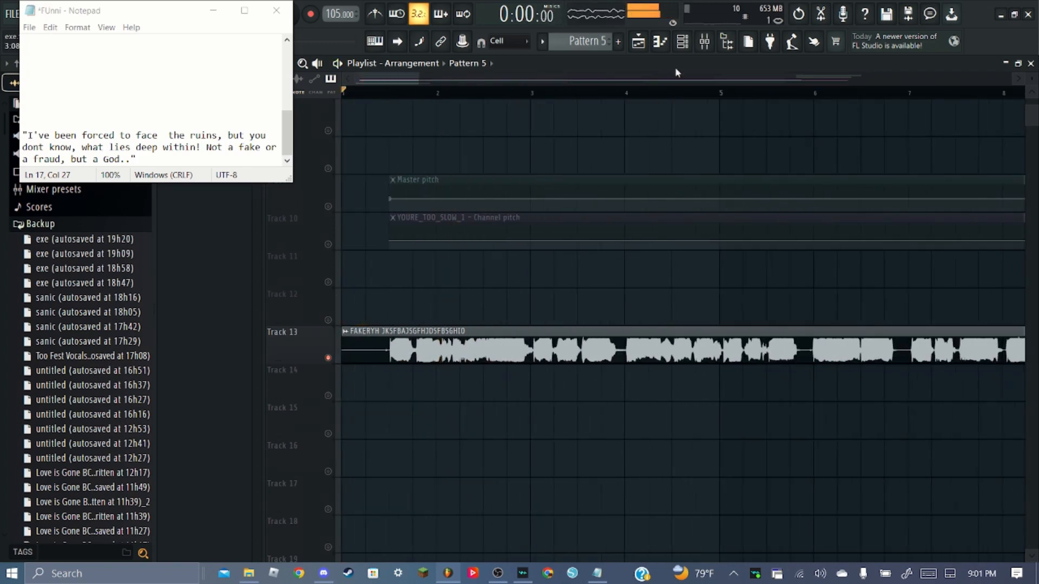
Set Insert 5's audio input to stereo In 1 - In 2, and check the Mic/Aux 2 source in OBS before returning to FL Studio
click(711, 47)
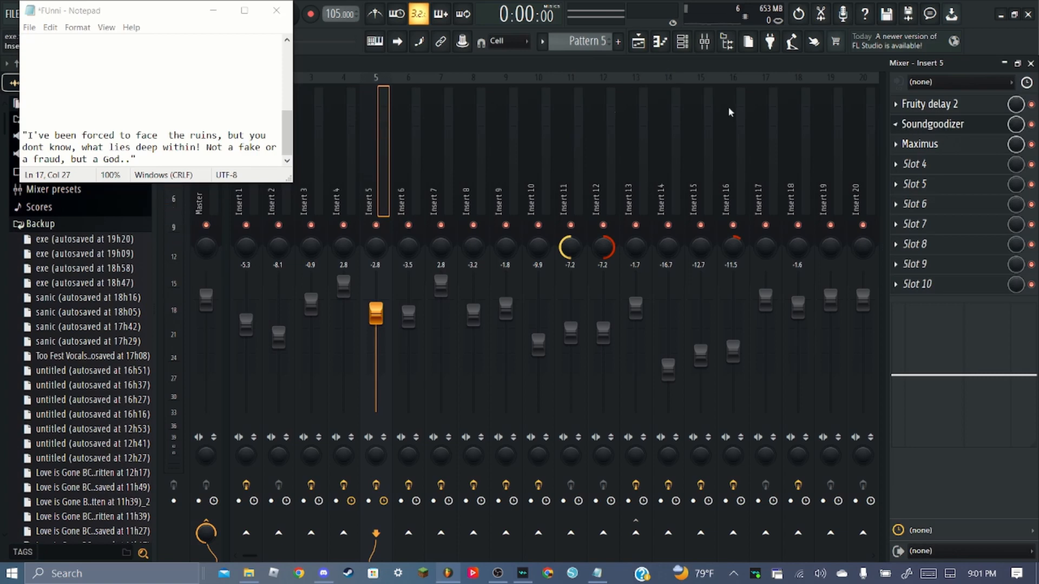
click(927, 86)
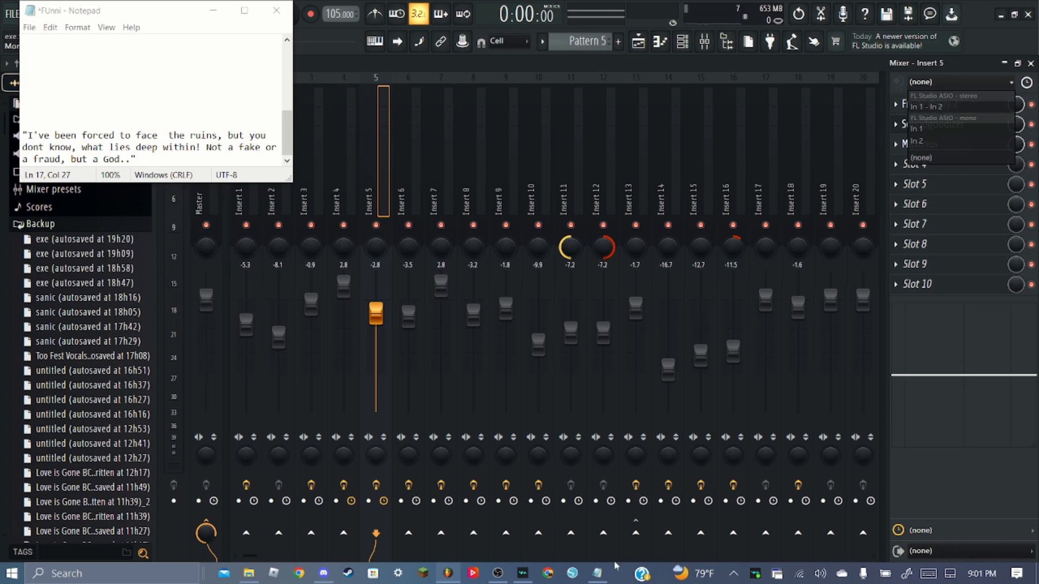
click(946, 108)
click(630, 338)
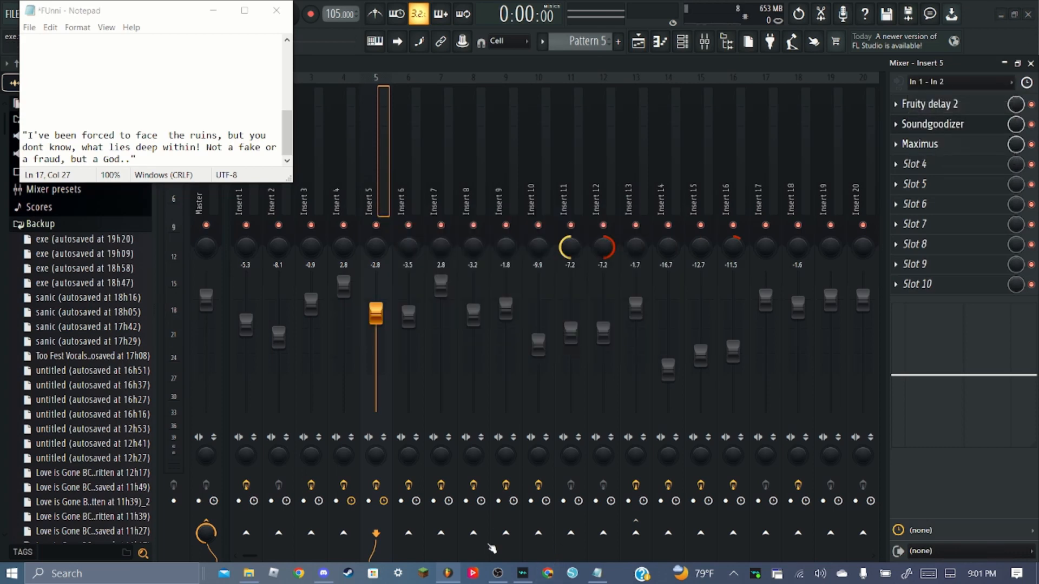
click(498, 573)
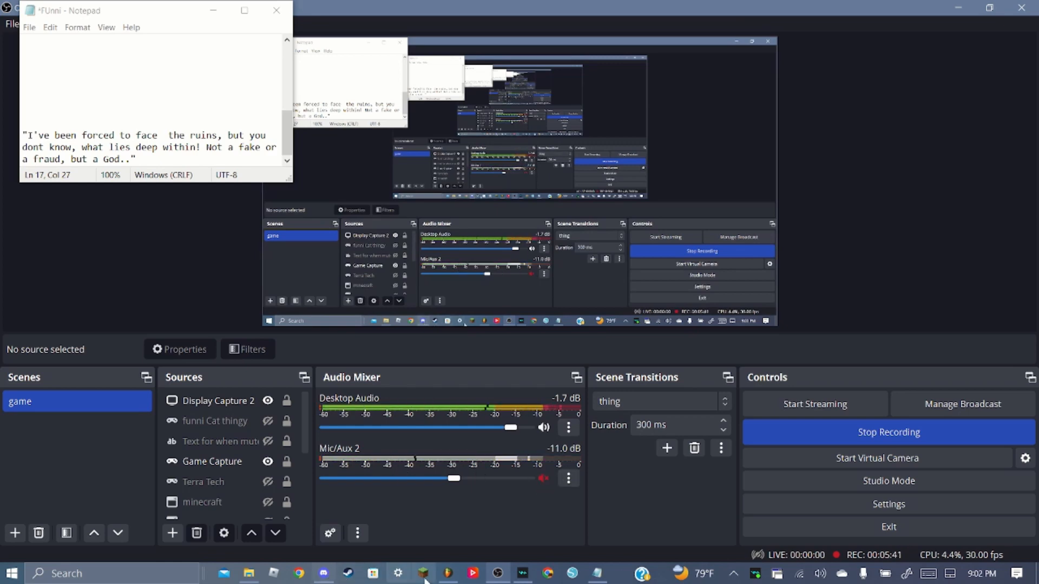
click(448, 573)
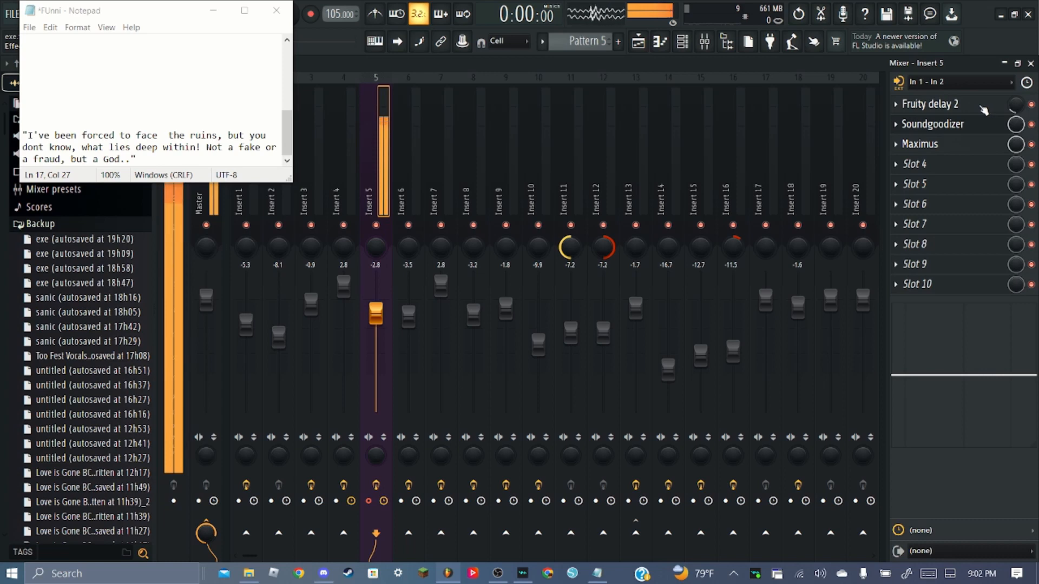
Move Fruity delay 2 down to slot 6 on Insert 5 and delete the Maximus and Soundgoodizer effects
drag(931, 103, 951, 204)
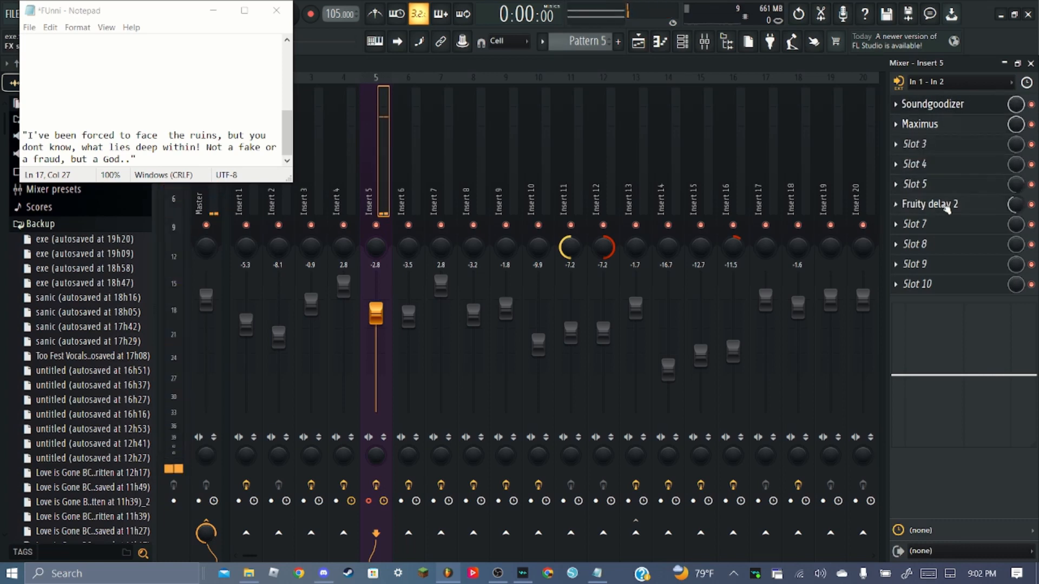
click(899, 126)
click(903, 154)
click(567, 330)
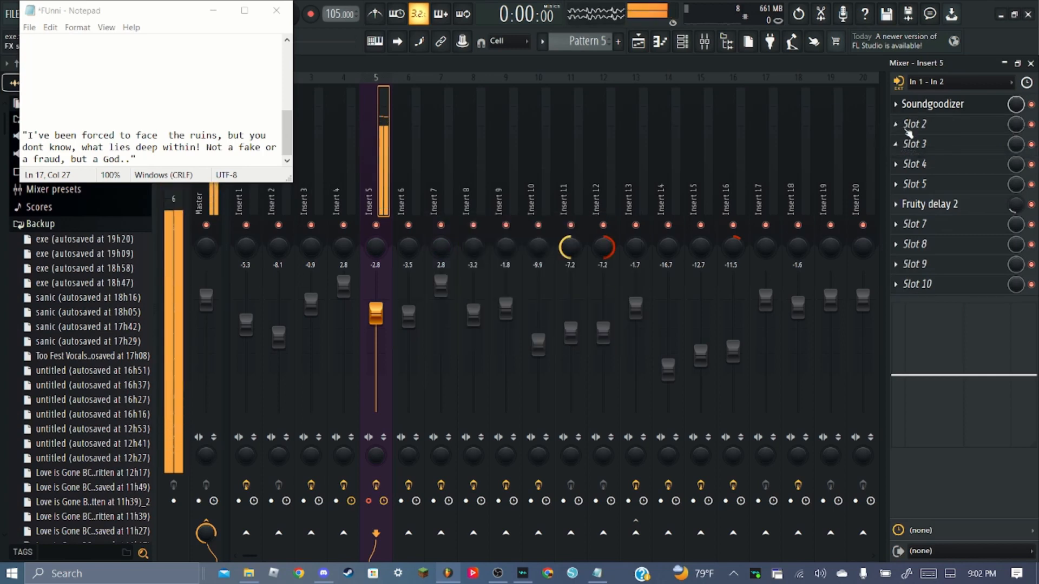
click(897, 104)
click(903, 132)
click(568, 331)
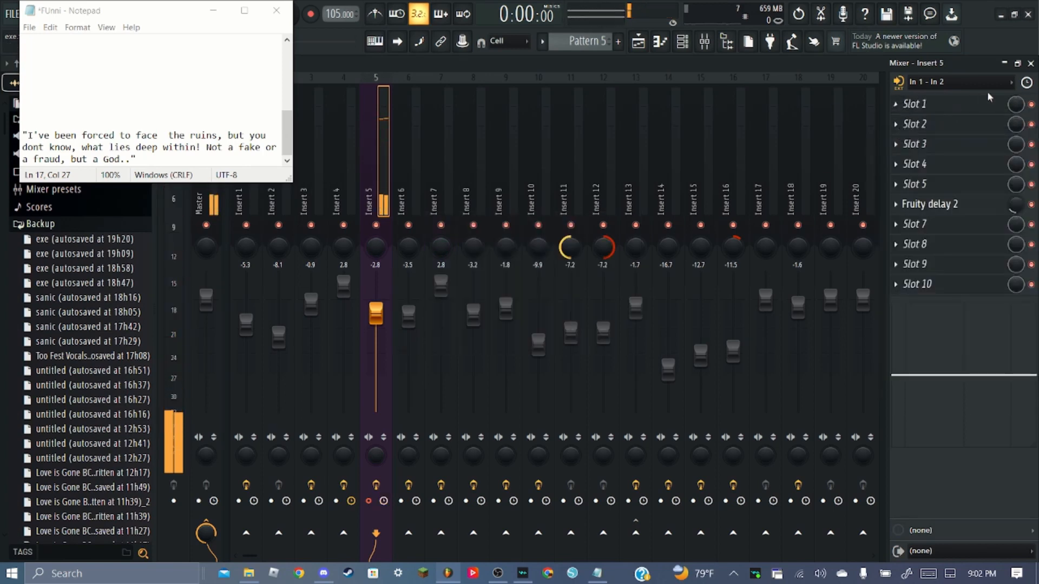
Load Effector into Insert 5's slot 2 and choose its Lo-Fi effect
click(914, 124)
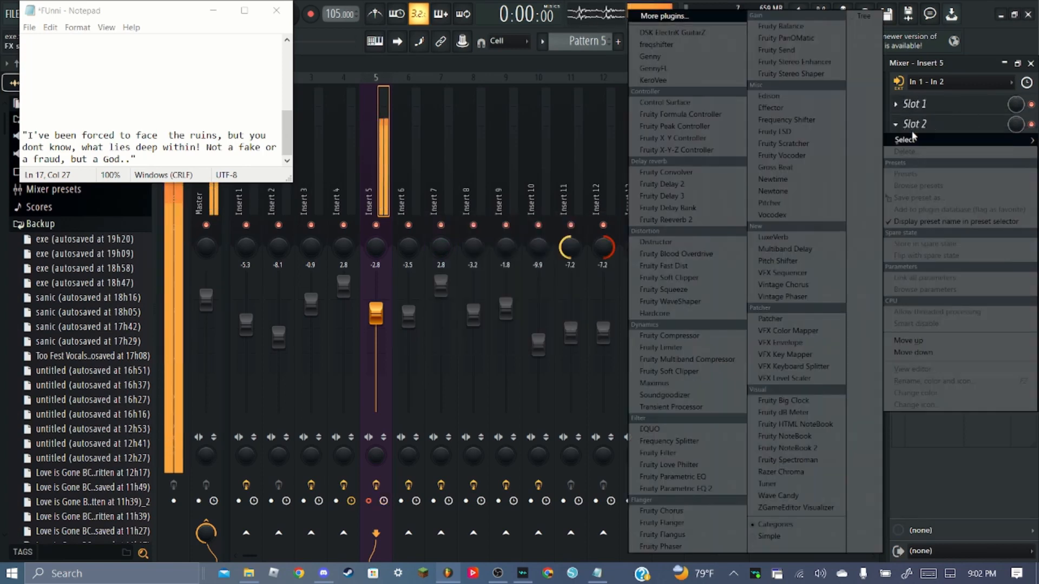
click(803, 108)
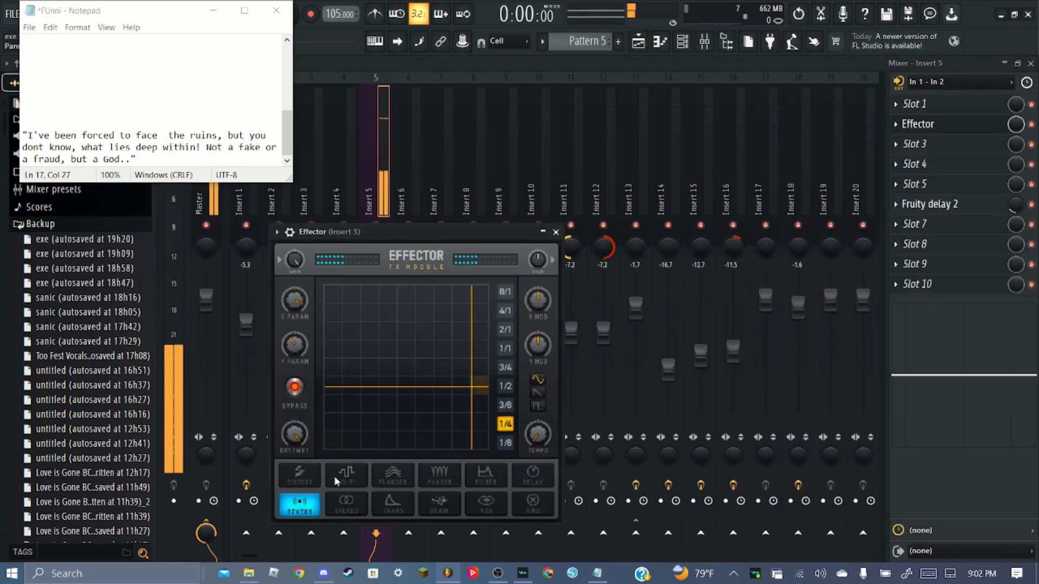
click(349, 482)
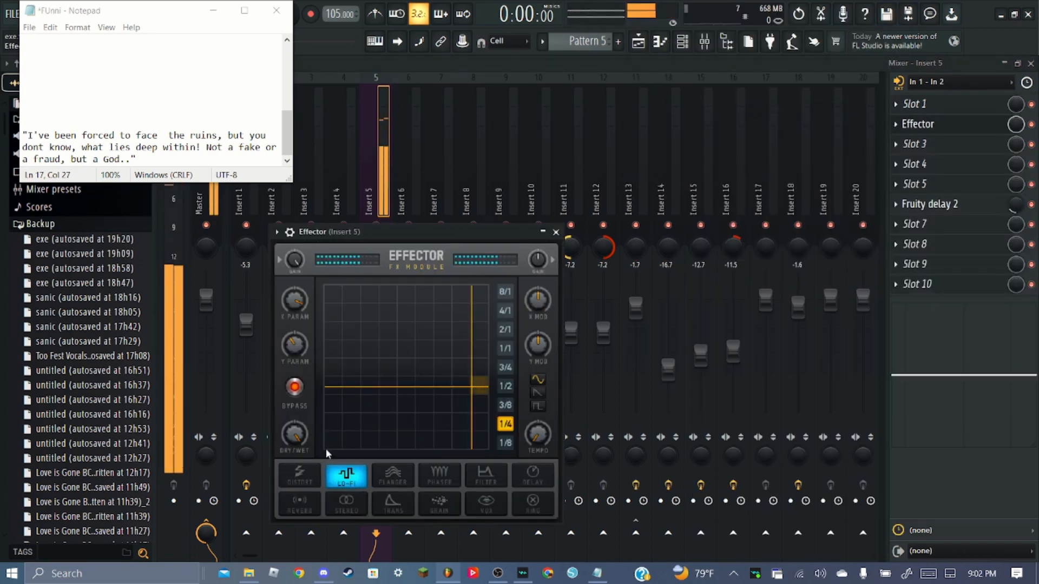
Turn off Effector's bypass and place the X/Y pad point about a third across and a third up
click(294, 387)
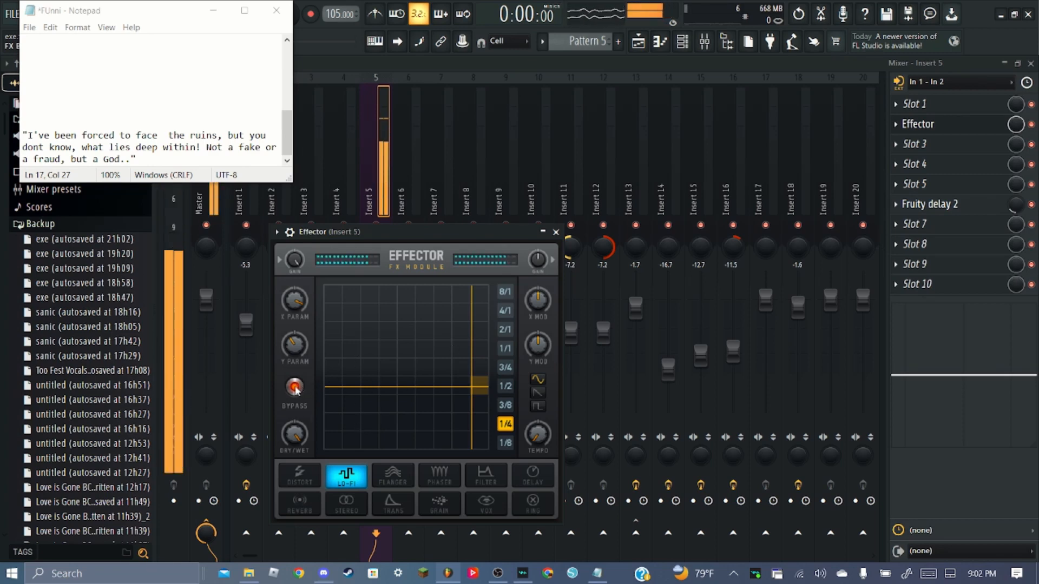
drag(411, 356, 483, 265)
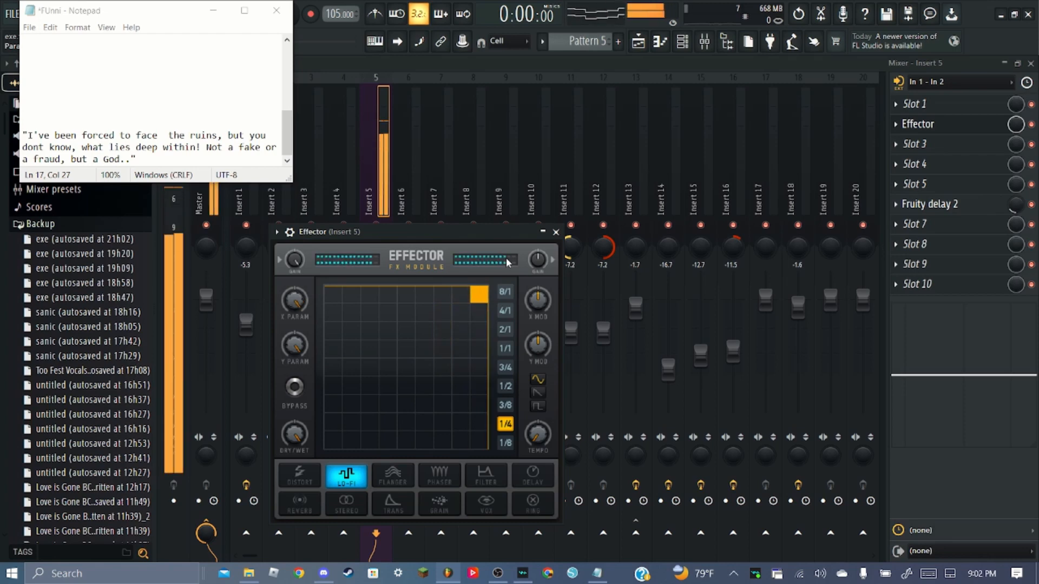
drag(370, 410, 375, 382)
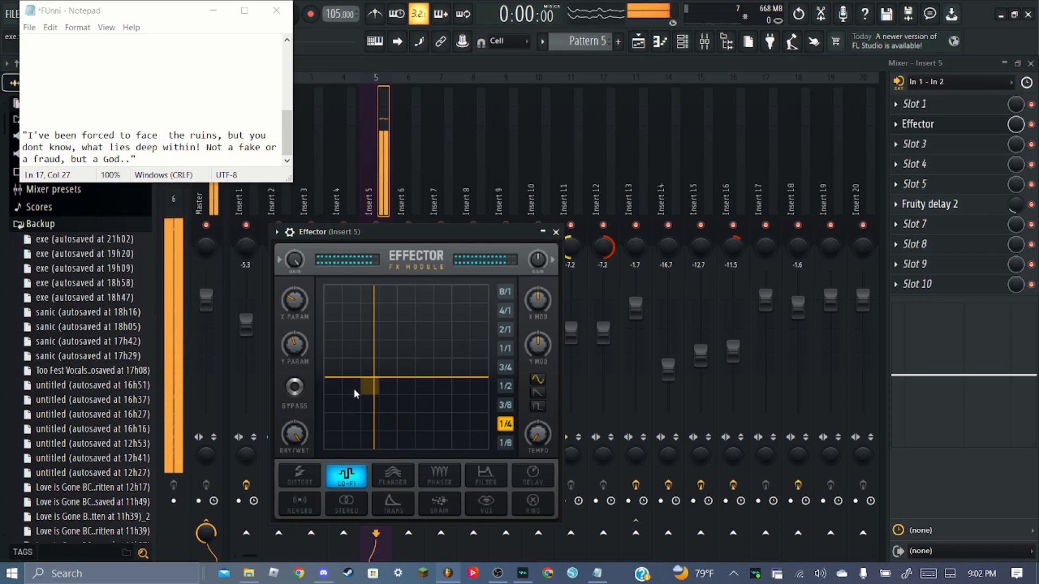
drag(379, 376, 366, 405)
click(374, 397)
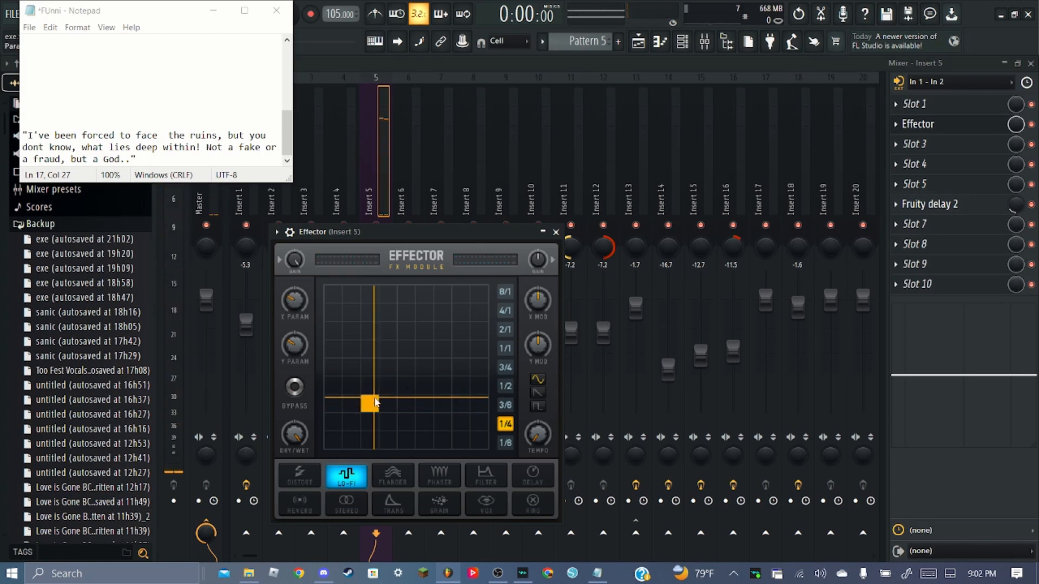
click(933, 145)
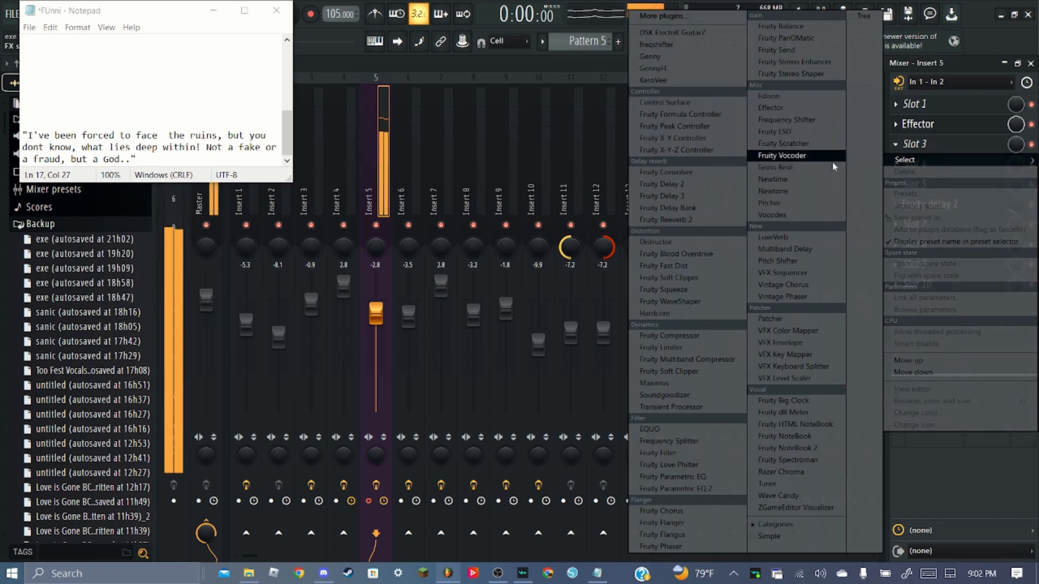
click(693, 409)
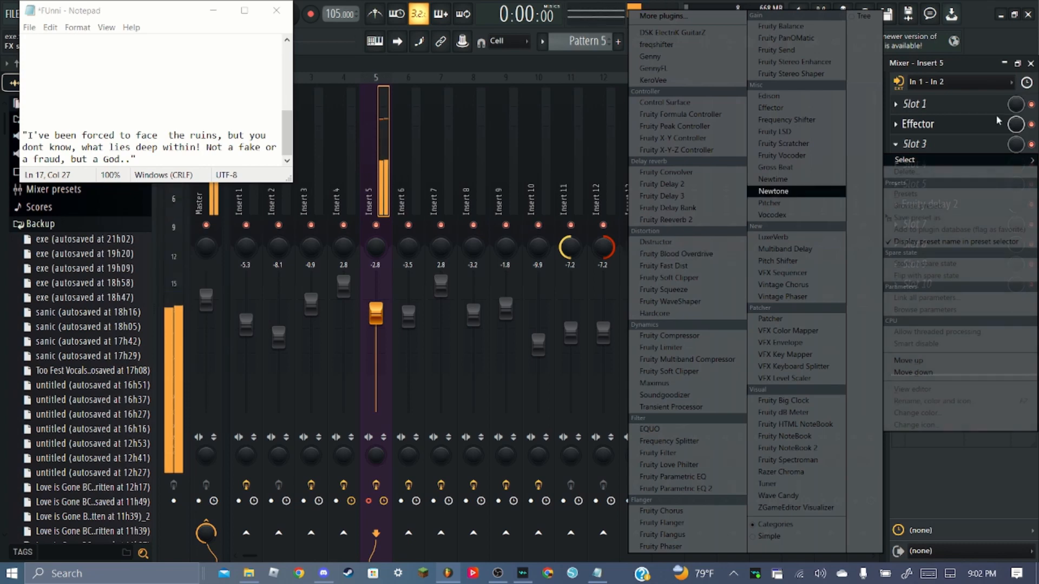
click(972, 133)
click(906, 108)
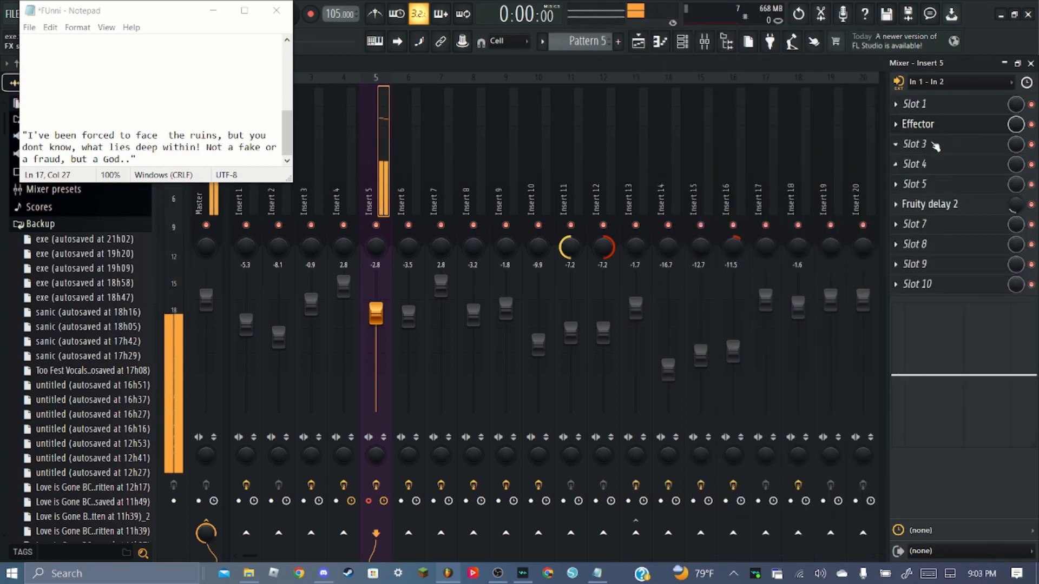
Load a second Effector into Insert 5's slot 4, choose its Lo-Fi effect and turn off its bypass
click(933, 165)
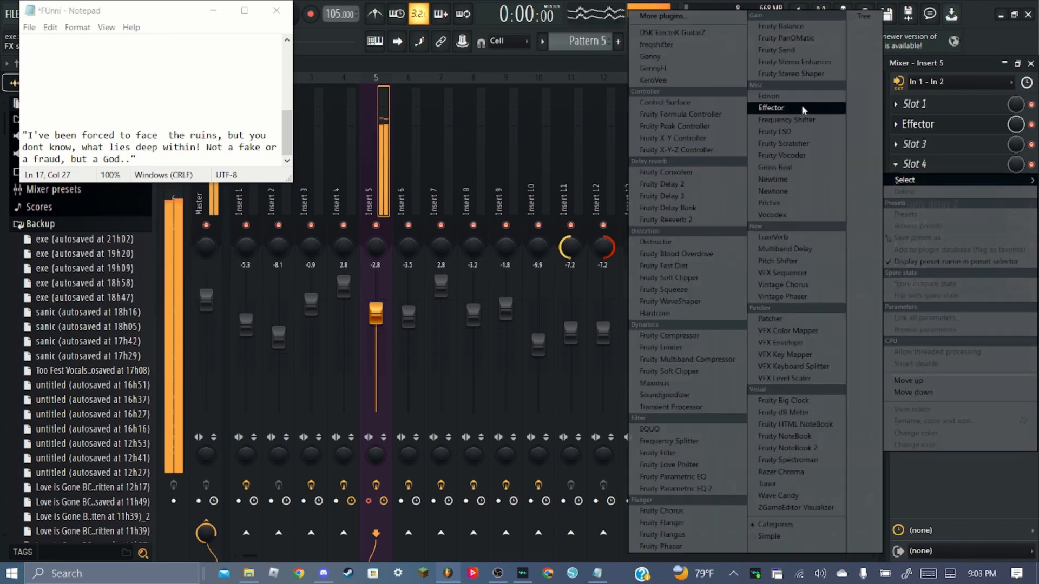
click(800, 107)
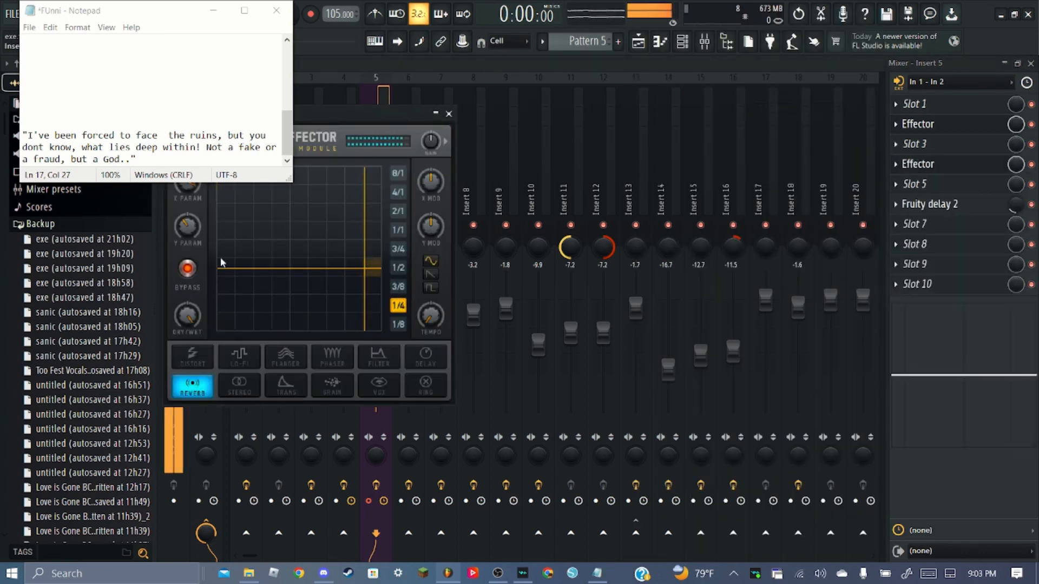
click(239, 356)
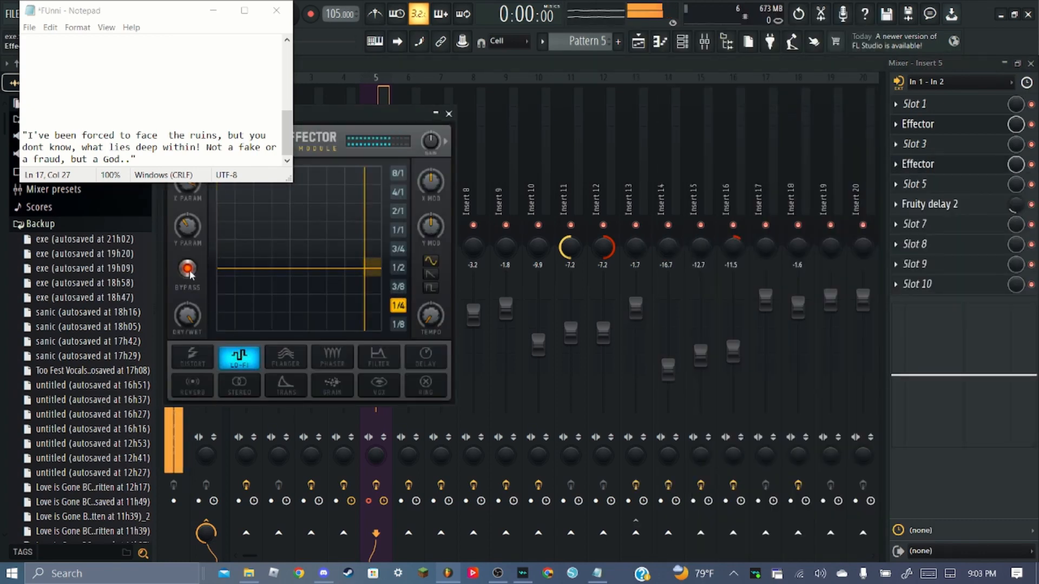
click(189, 271)
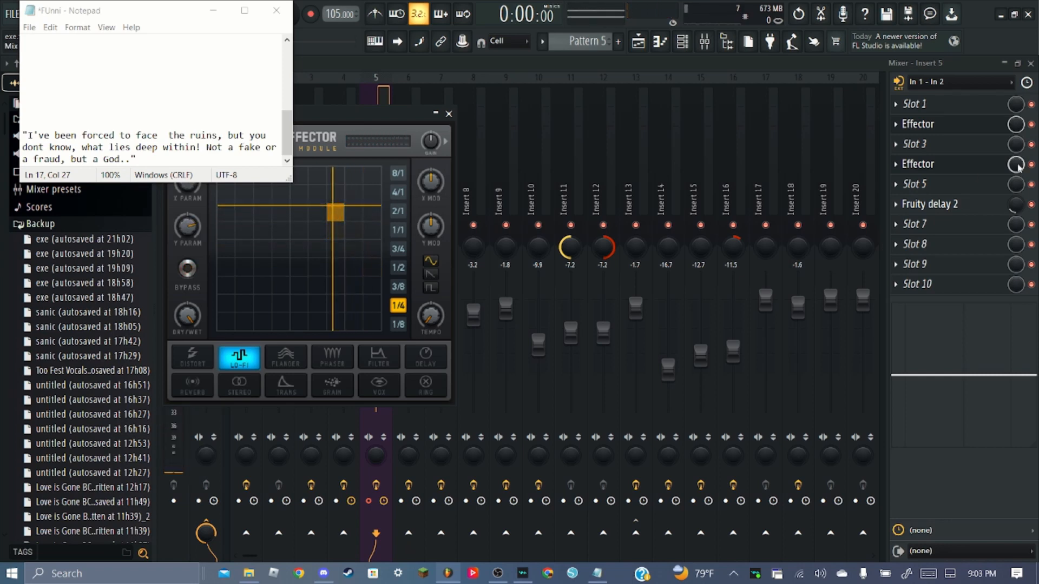
Lower the slot 4 Effector's mix level to a small amount and move its X/Y pad point to about three fifths across, near the upper edge
drag(1018, 167, 1018, 257)
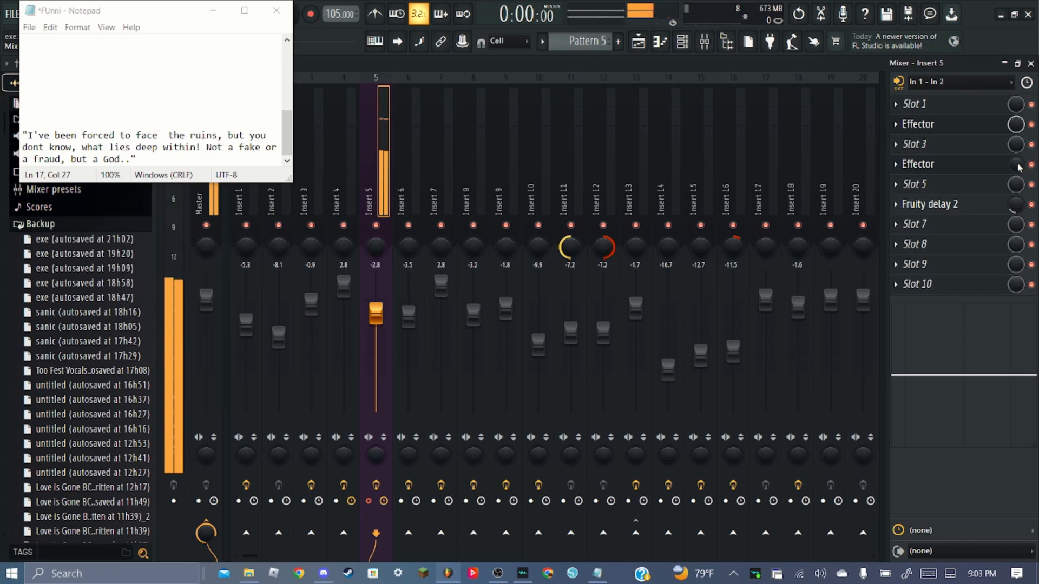
drag(1018, 168, 1018, 147)
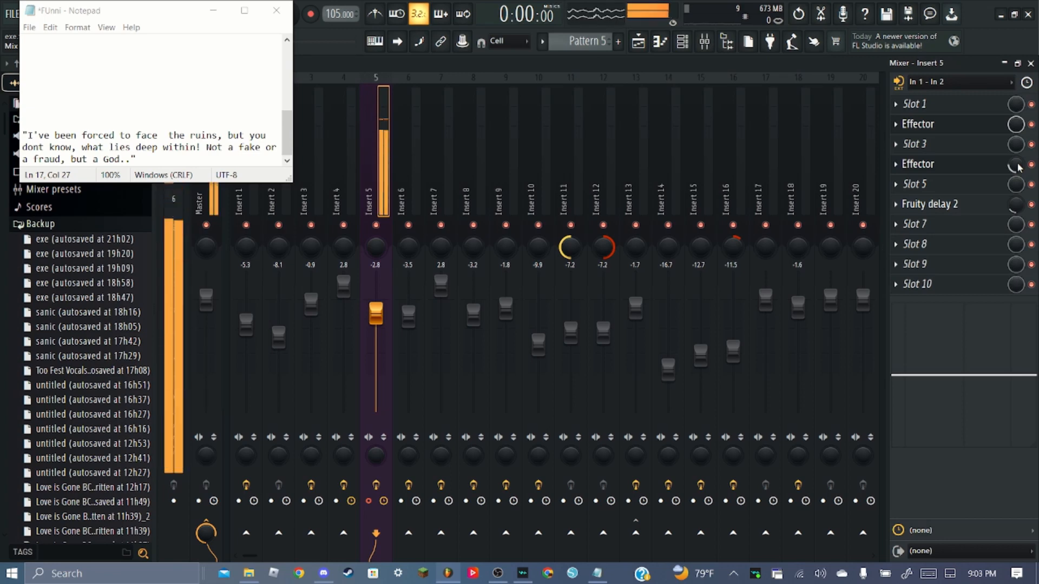
click(920, 164)
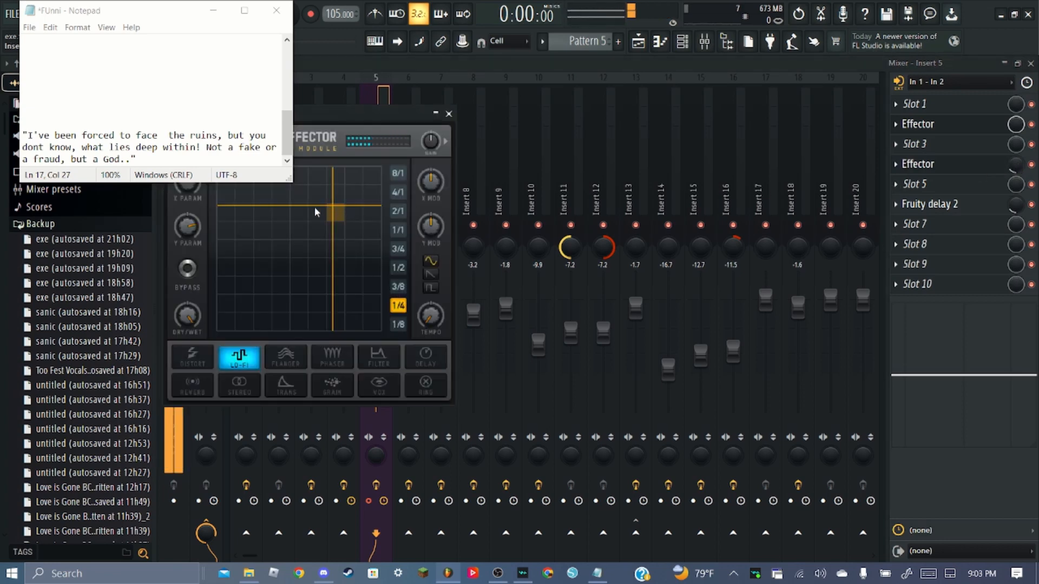
drag(315, 210, 316, 197)
drag(1017, 167, 1016, 184)
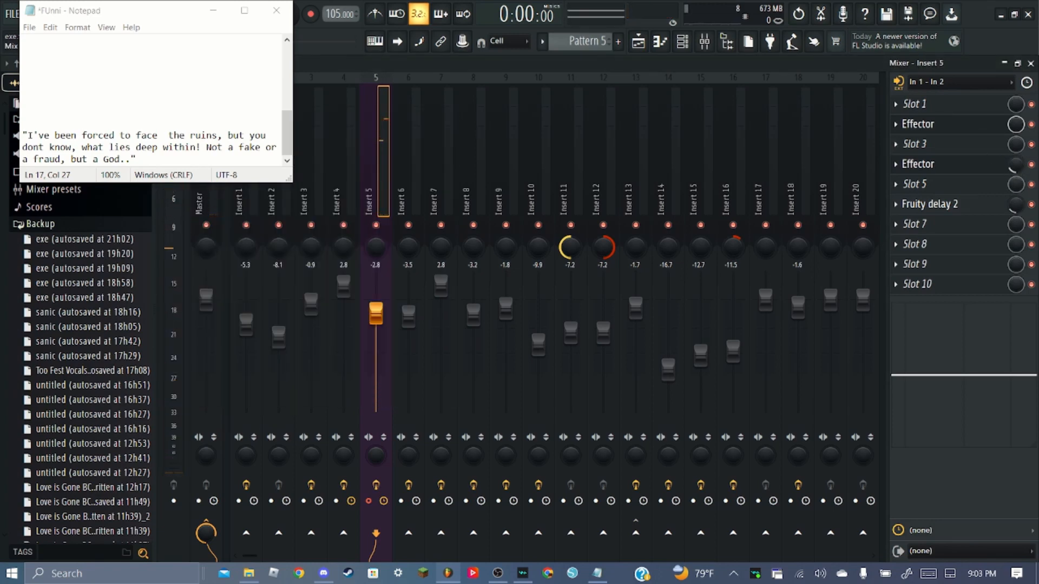
Load Fruity Parametric EQ 2 into Insert 5's slot 1
click(919, 144)
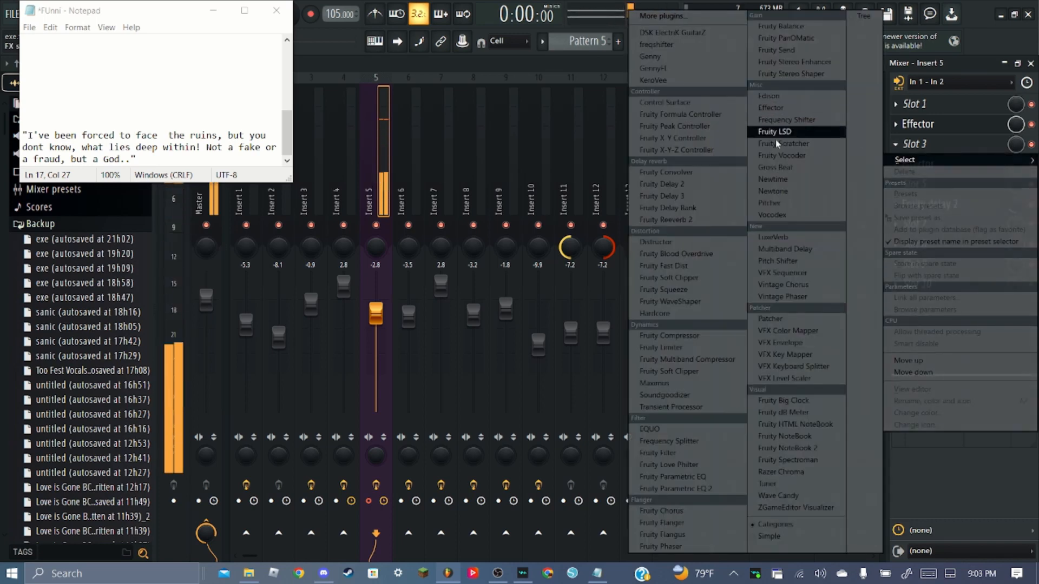
click(976, 115)
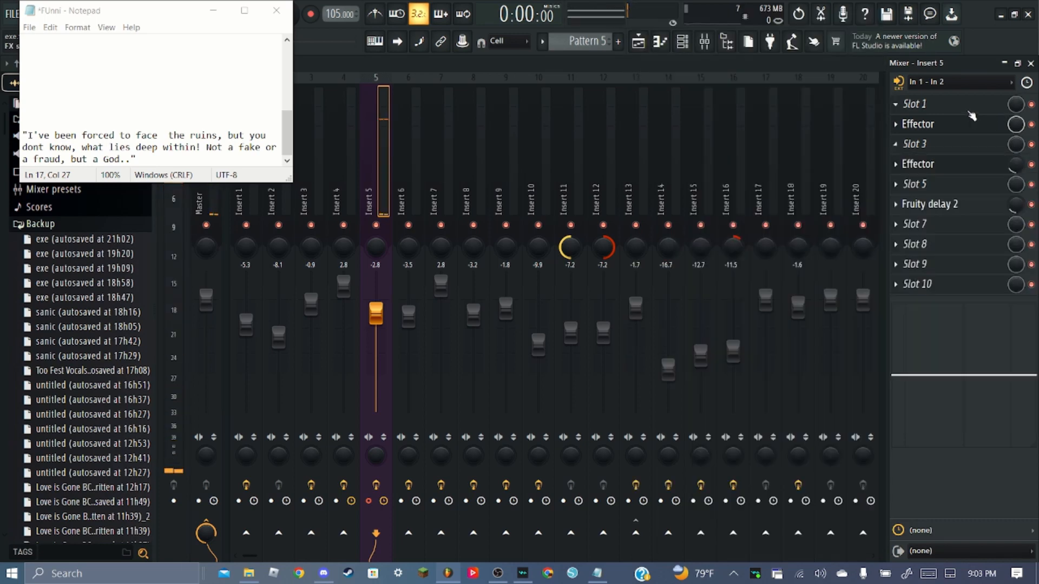
click(937, 107)
mouse_move(915, 119)
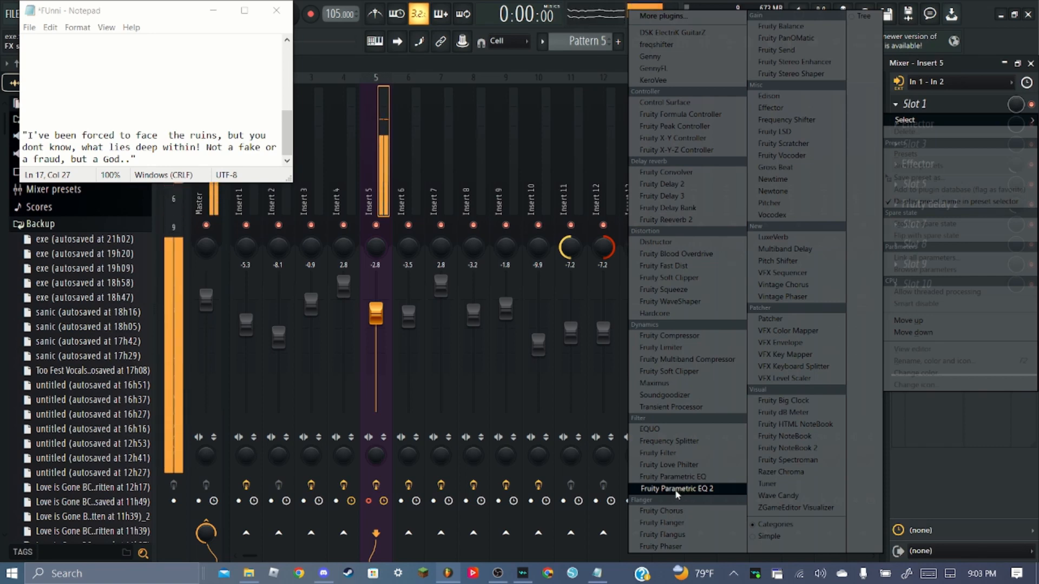
click(676, 490)
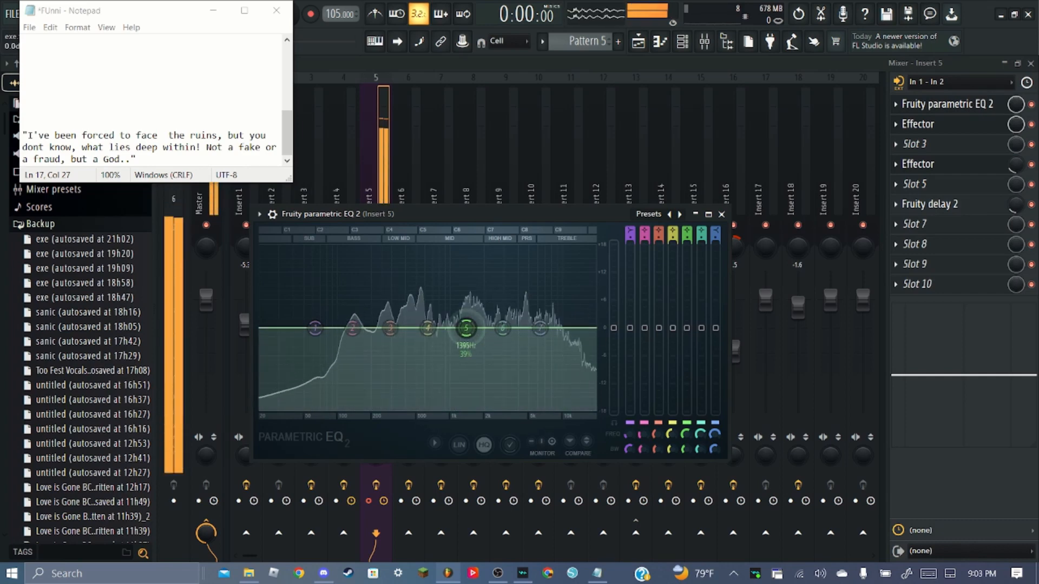
Cut the EQ's lows by lowering band 2 to about -10 dB near 171 Hz and band 1 to -18 dB near 142 Hz
mouse_move(466, 328)
mouse_down()
mouse_move(506, 296)
mouse_move(515, 253)
mouse_move(474, 328)
mouse_up()
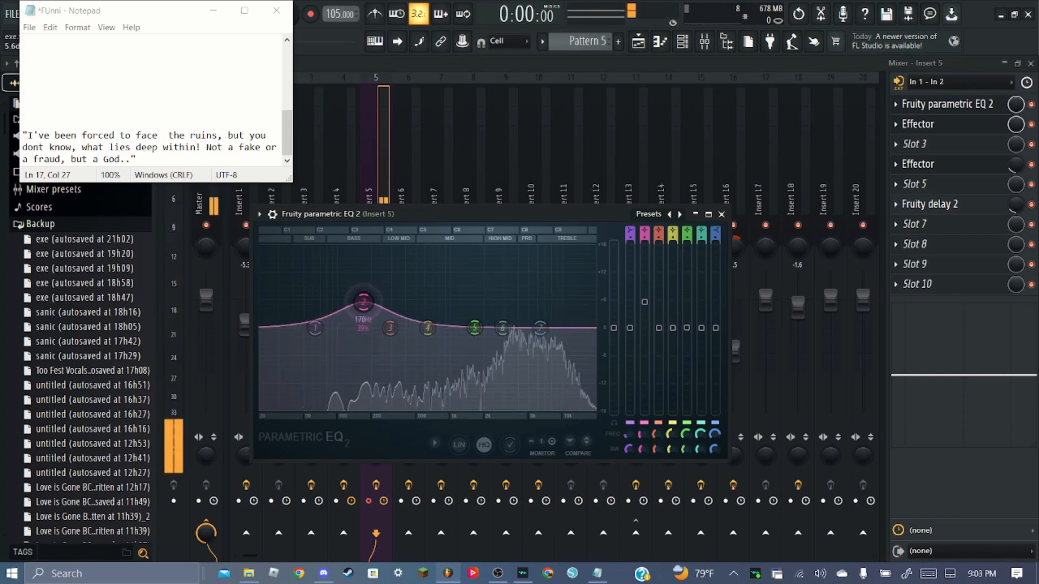
drag(363, 302, 362, 252)
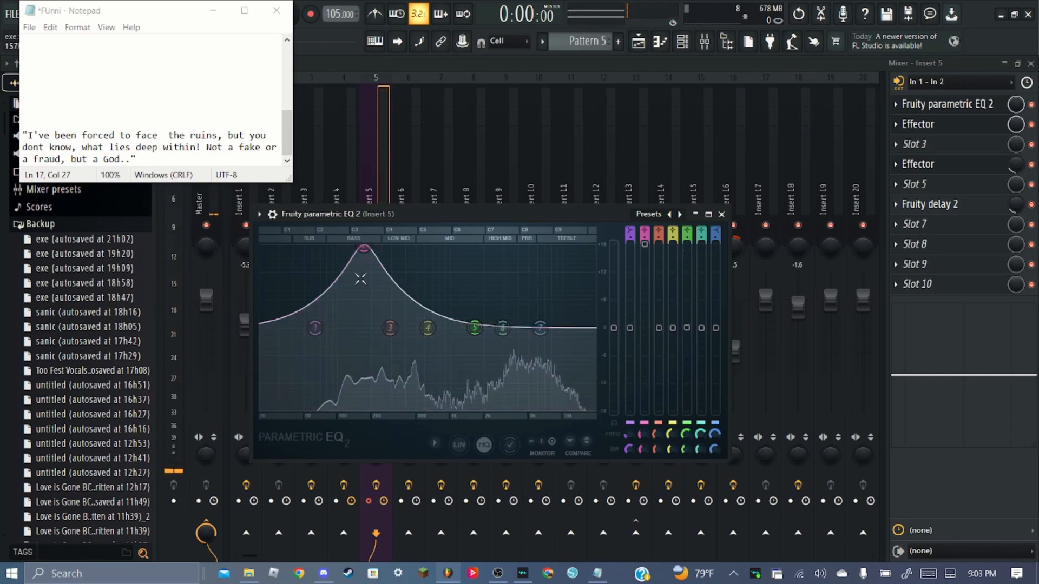
drag(358, 268, 356, 313)
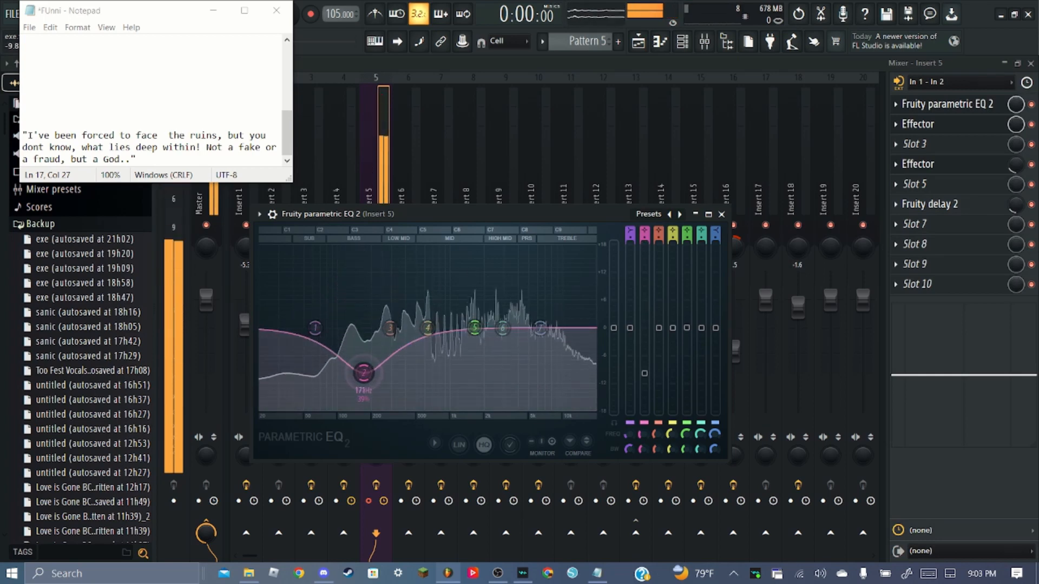
drag(291, 413, 358, 409)
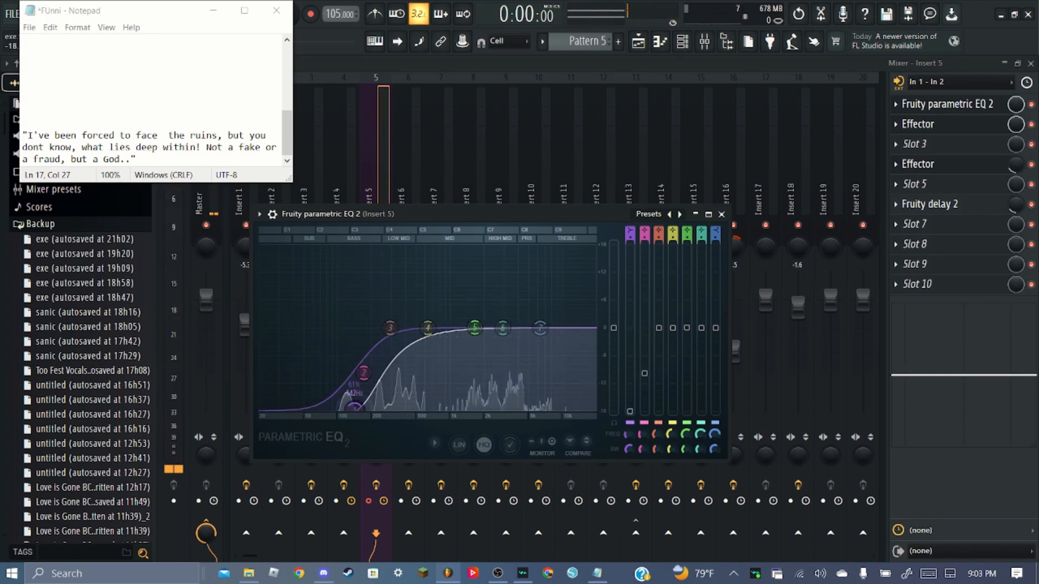
Boost EQ band 3 to about +8 dB, band 4 to +14 dB and band 6 to +15 dB, and cut band 5 to -15 dB and band 7 to -8 dB
drag(428, 327, 471, 265)
drag(494, 315, 479, 399)
drag(505, 271, 509, 258)
drag(540, 328, 543, 338)
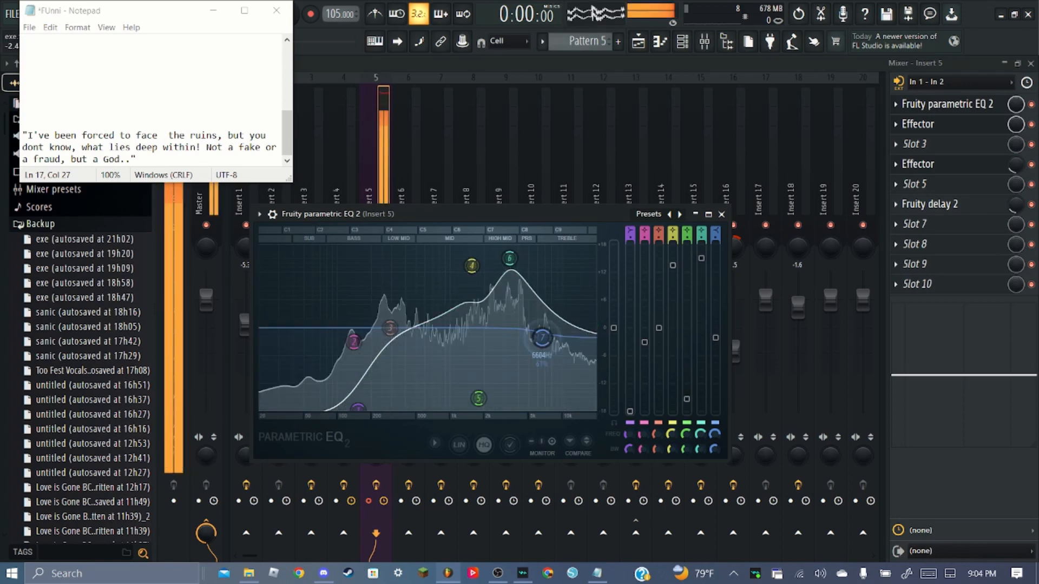
drag(389, 327, 388, 290)
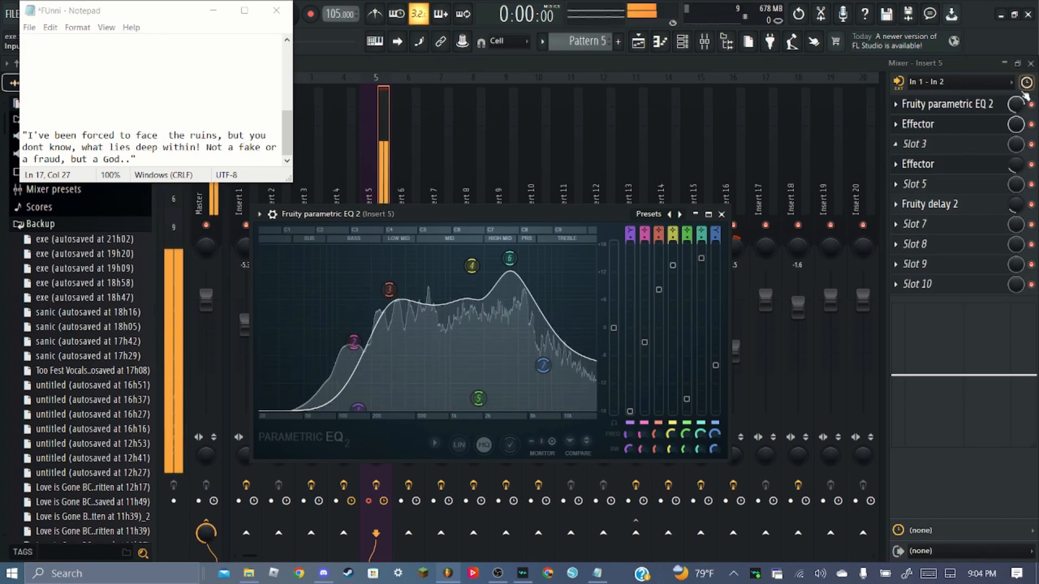
Load Fruity Blood Overdrive into Insert 5's slot 3
click(915, 144)
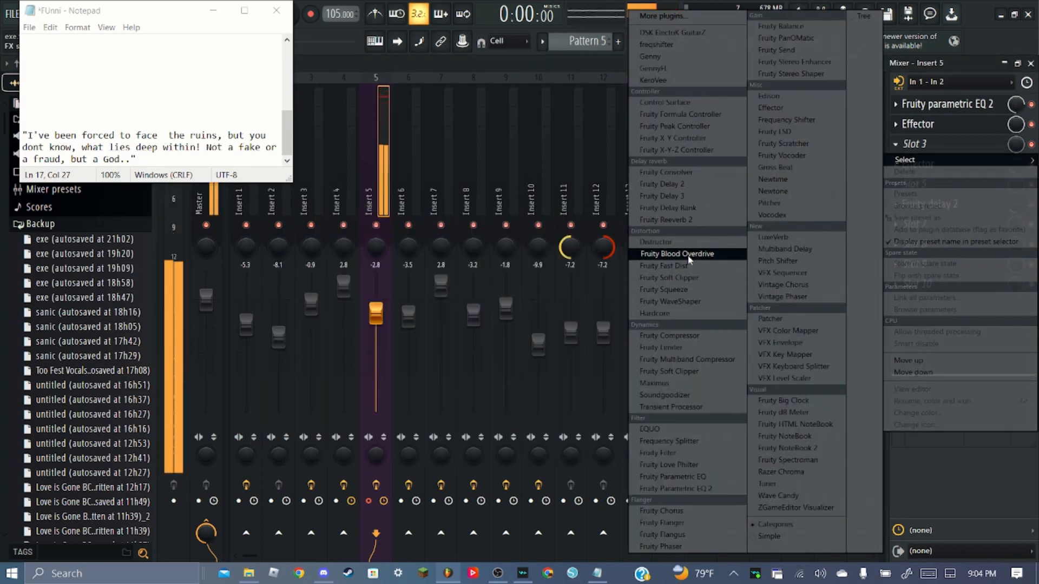
click(951, 143)
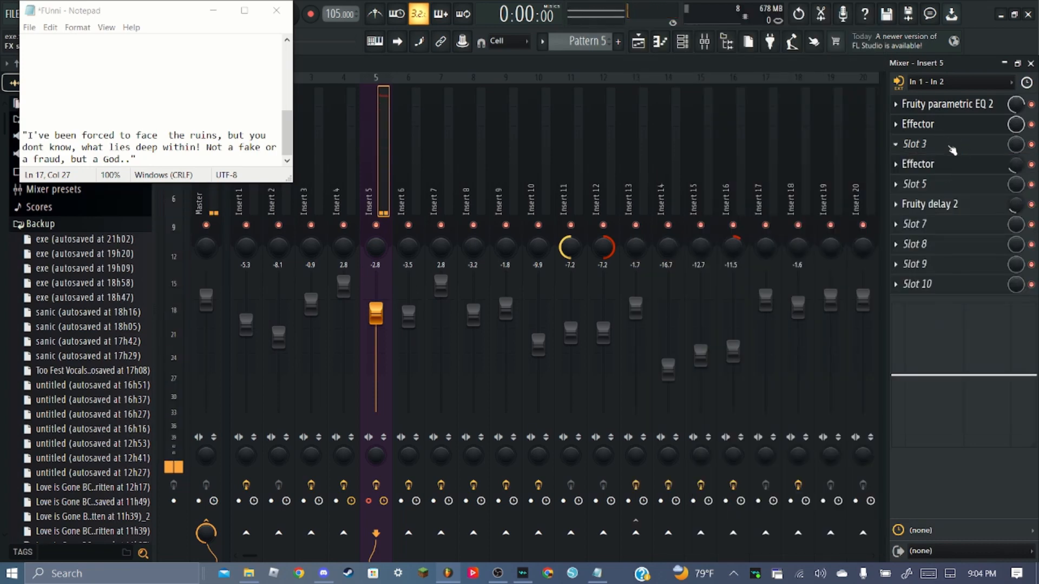
click(966, 152)
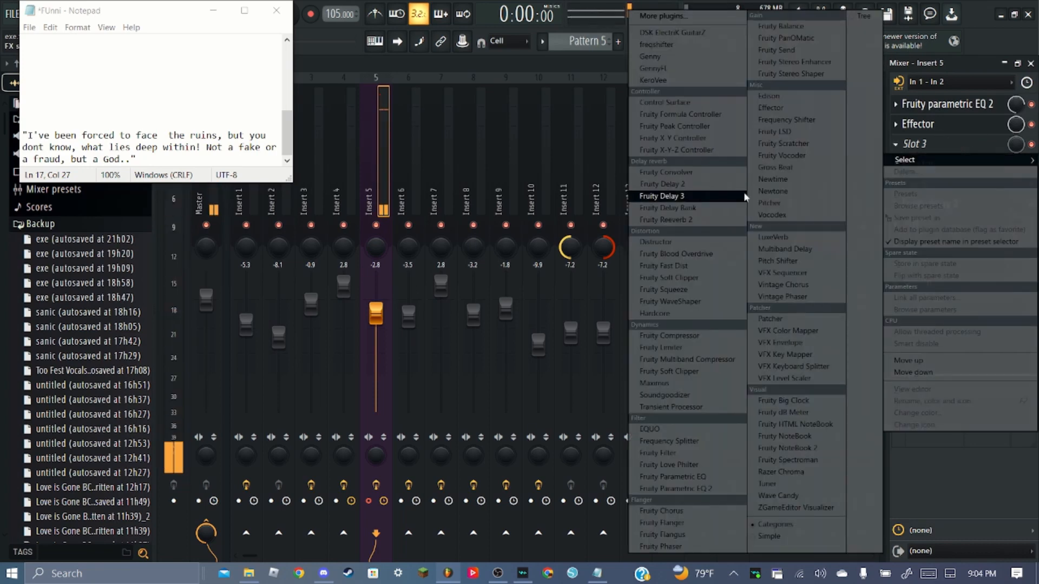
click(689, 254)
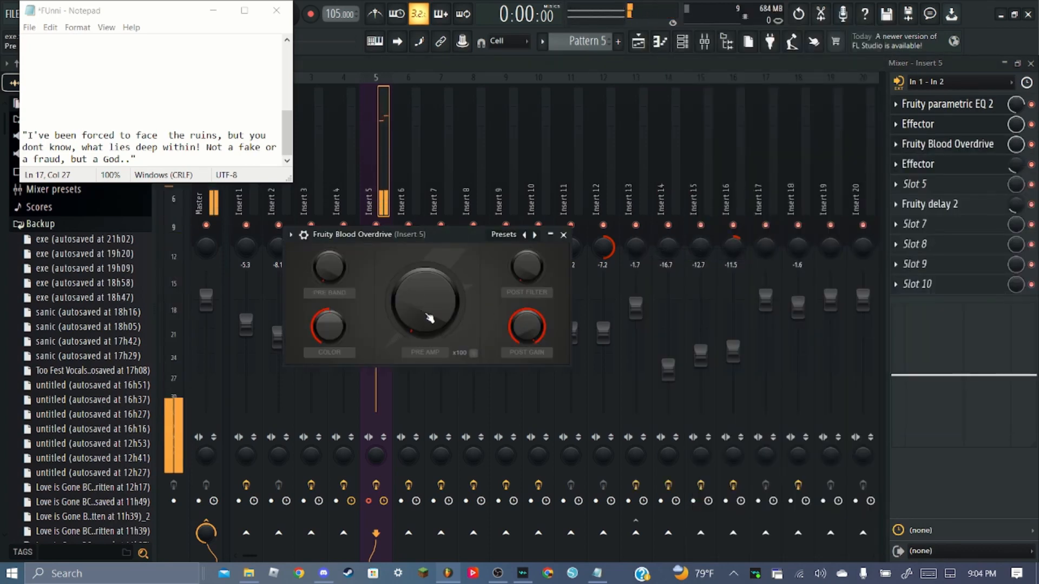
Set the overdrive's PreAmp to about two thirds, Color and Post Gain about three quarters, Pre Band and Post Filter under half, and lower its slot mix
drag(416, 312, 417, 312)
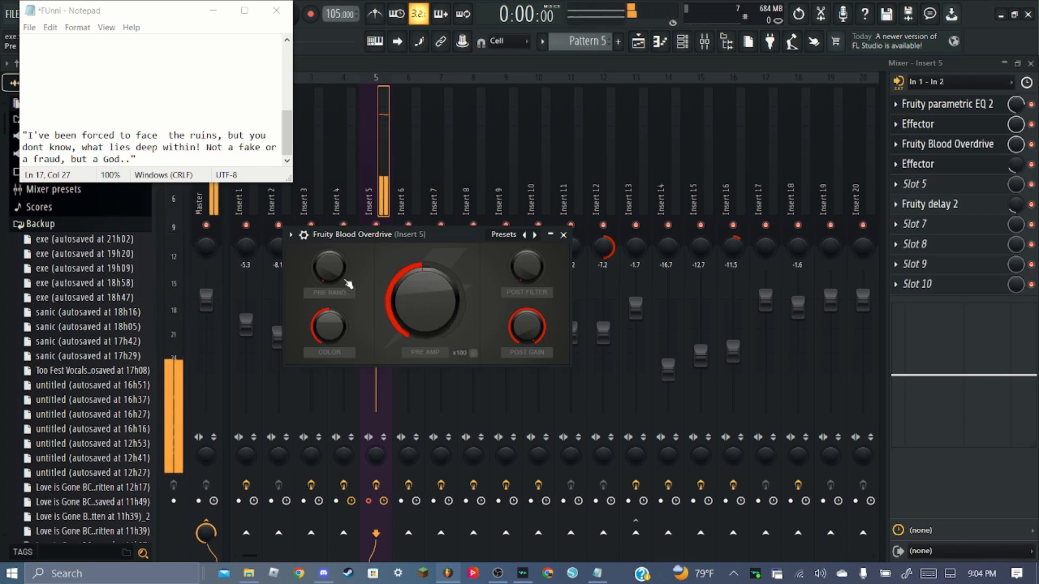
drag(332, 272, 333, 267)
drag(543, 268, 542, 233)
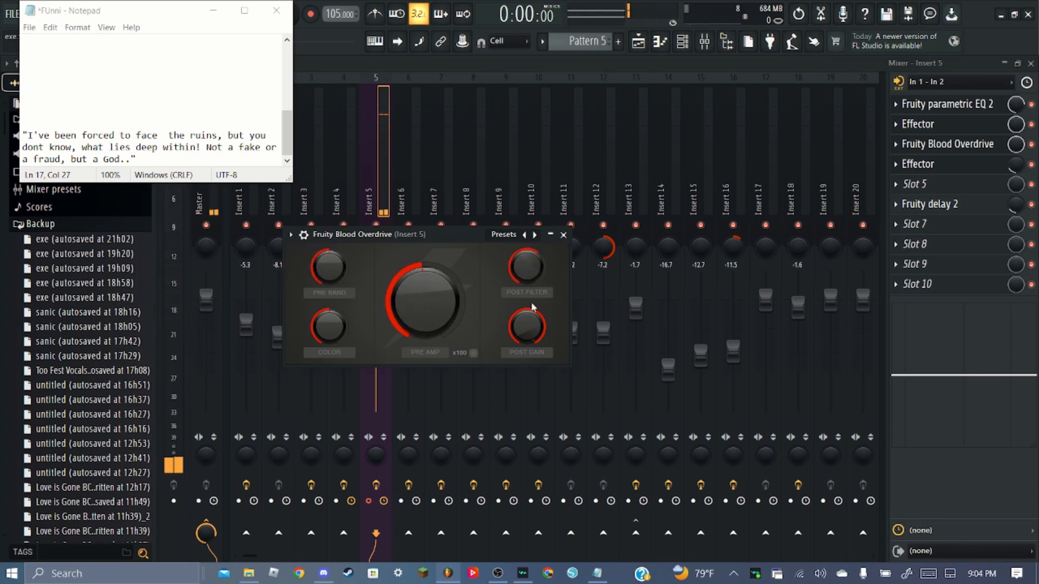
drag(533, 326, 533, 373)
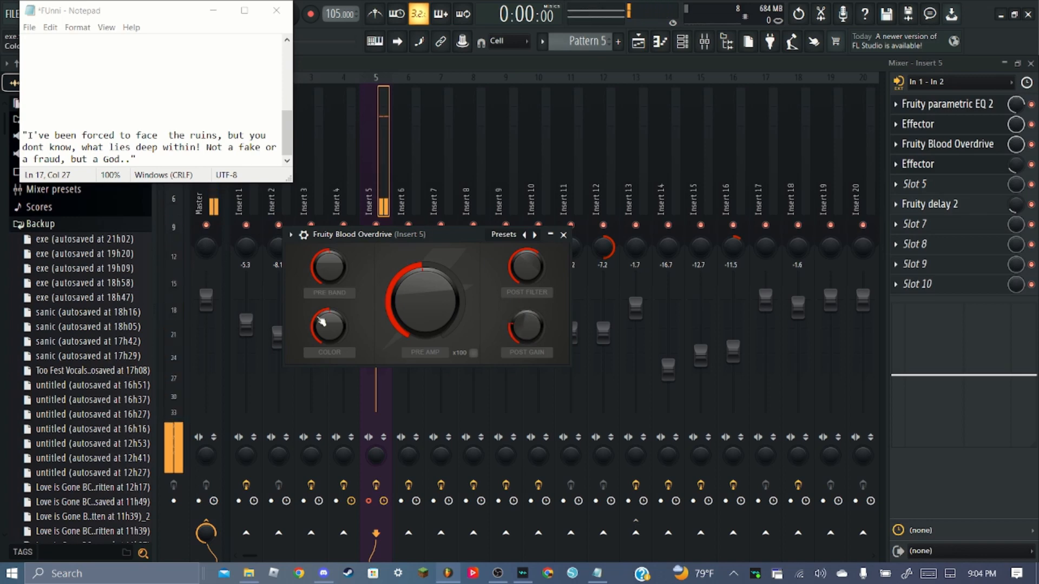
drag(528, 331, 527, 303)
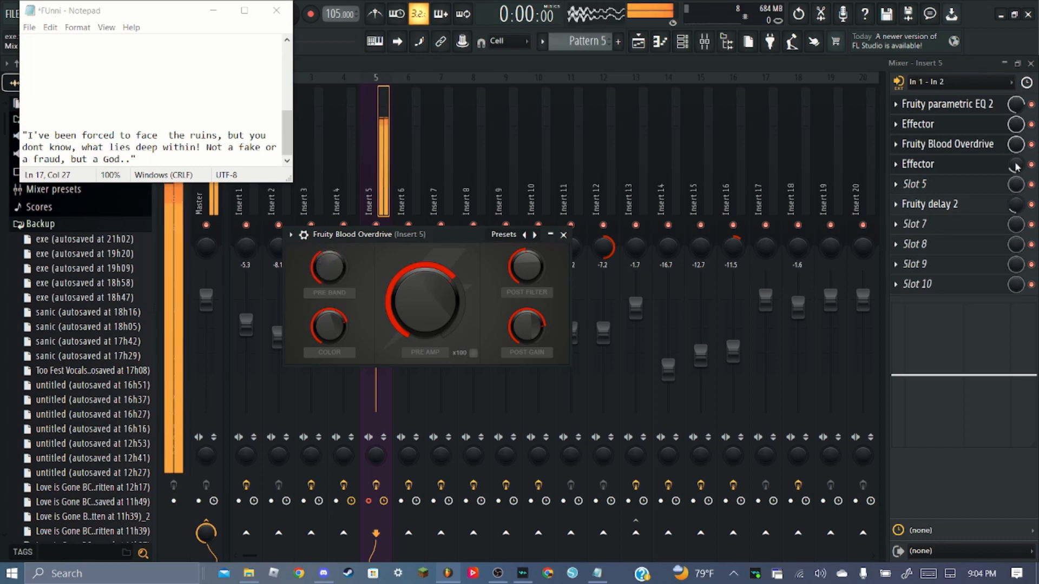
drag(1015, 145, 1016, 147)
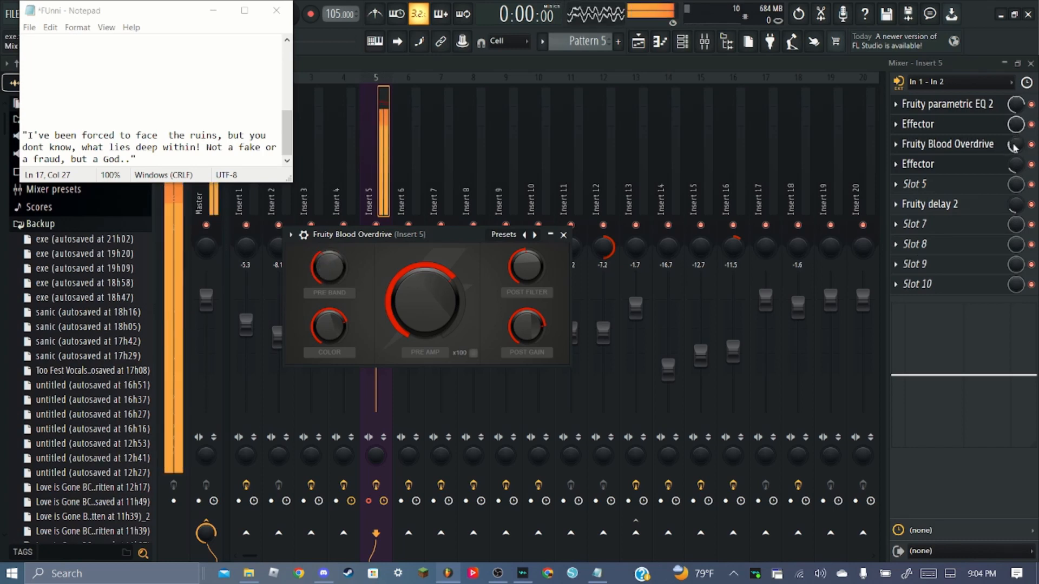
Load Pitch Shifter into Insert 5's slot 5 with pitch down 12.00, duration 46.82 and density 184, and lower its slot mix level
click(956, 193)
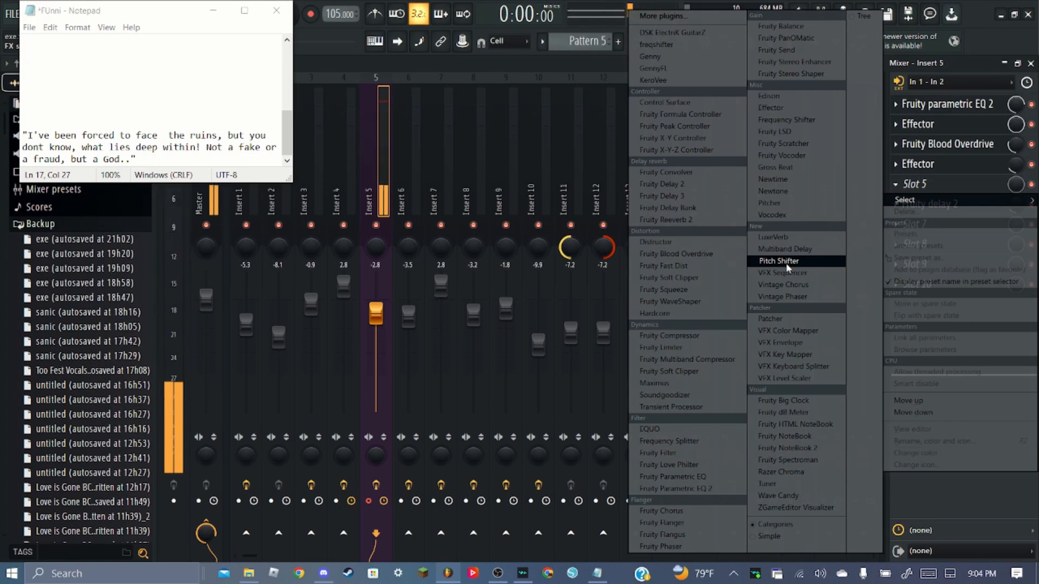
click(786, 263)
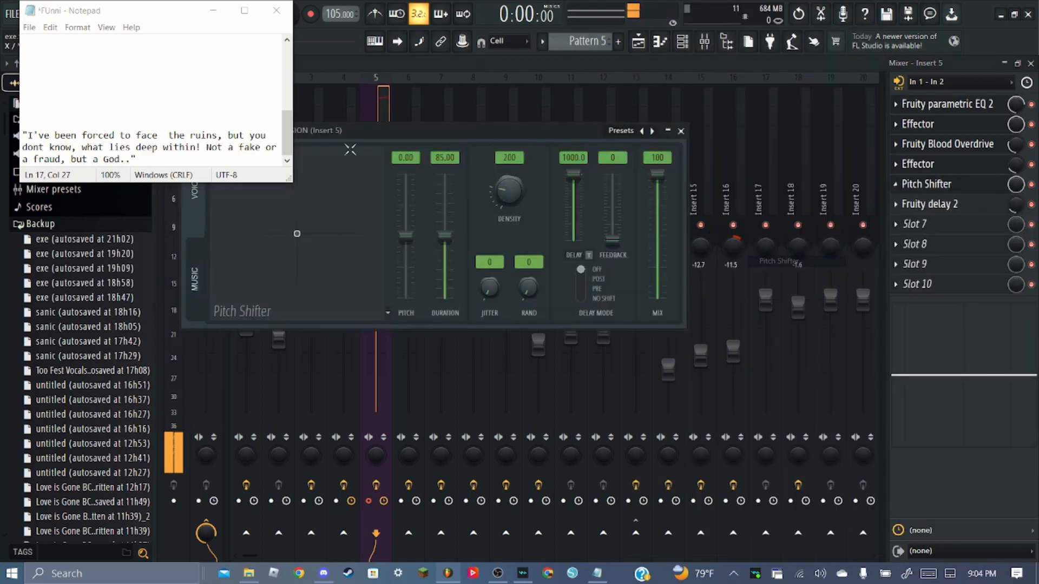
drag(444, 234, 445, 272)
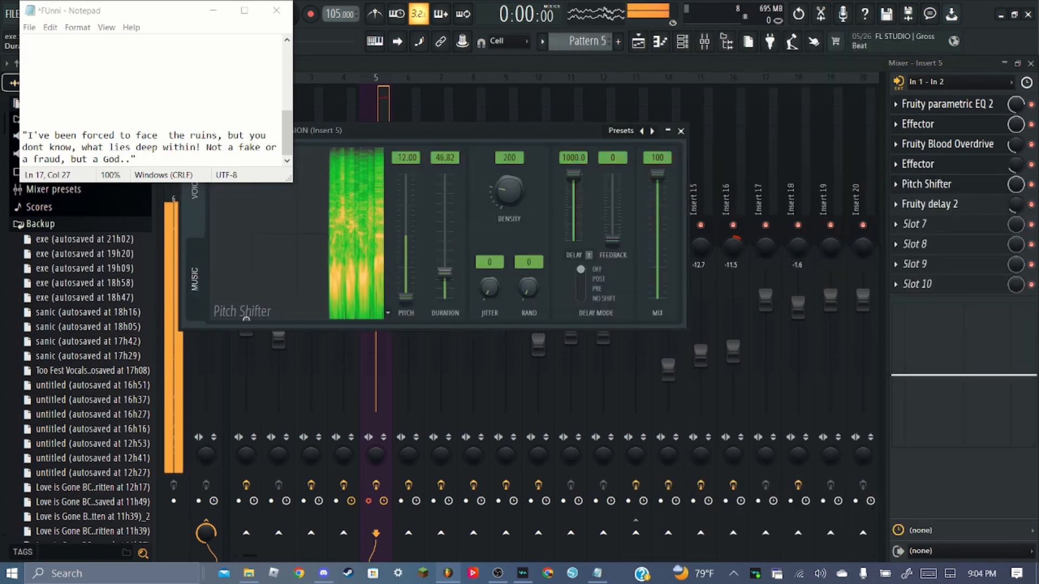
drag(509, 190, 509, 183)
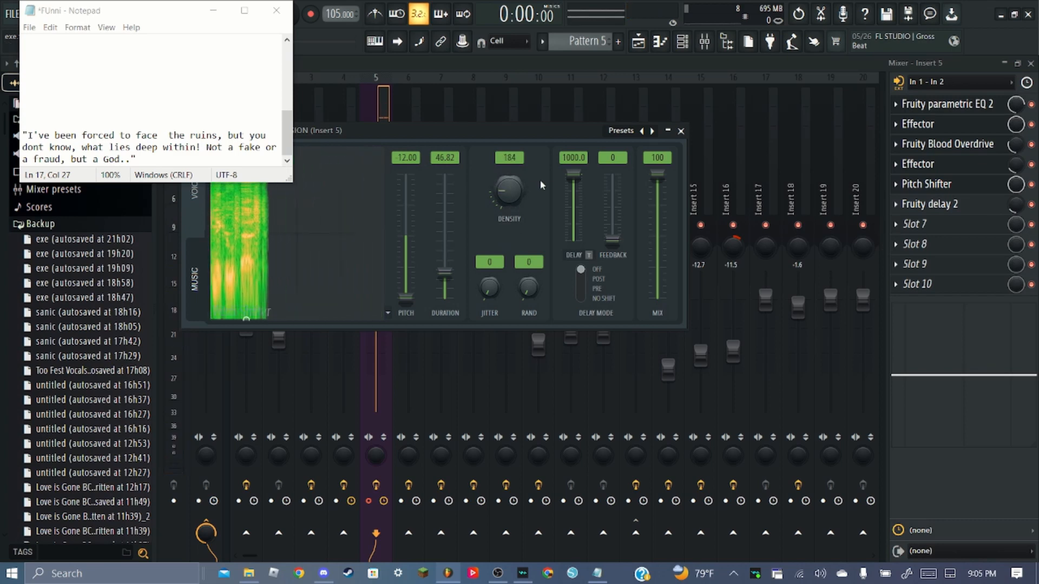
click(938, 187)
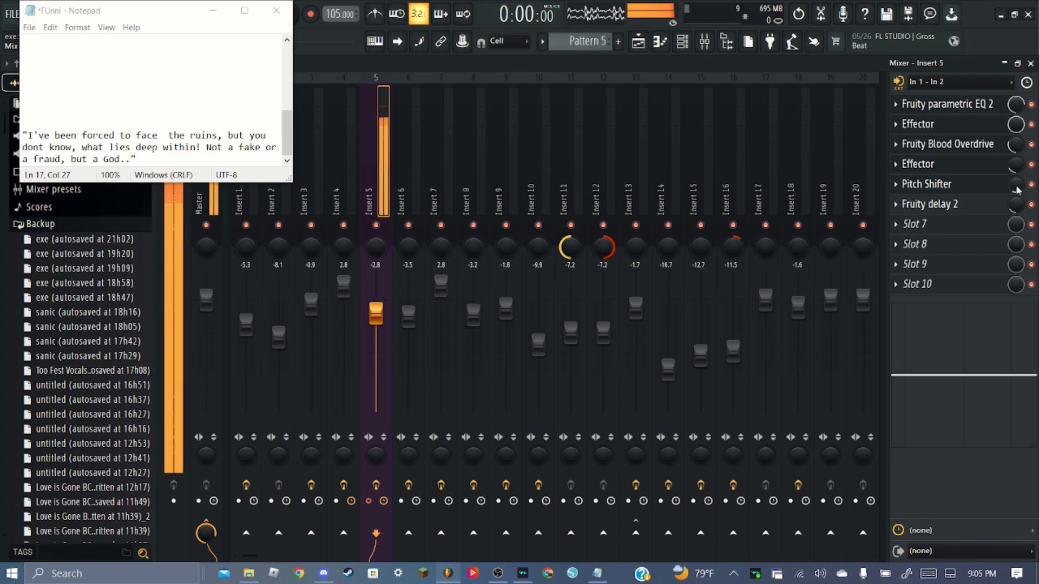
Set Pitch Shifter's formant to -6.00, formant correction to 0, delay to 1.0 and feedback to 100, and lower its slot mix level
click(976, 192)
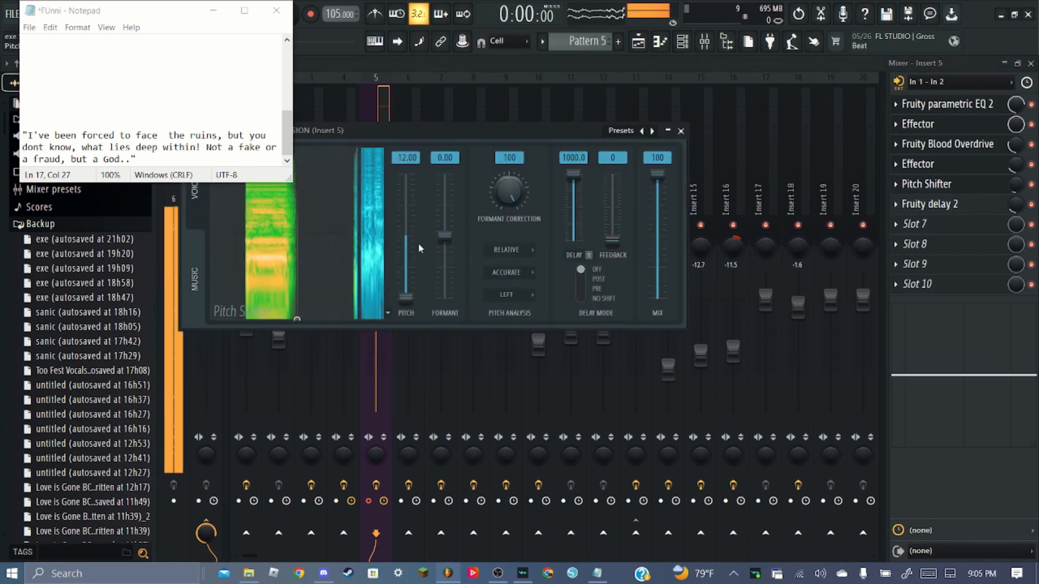
drag(450, 238, 444, 268)
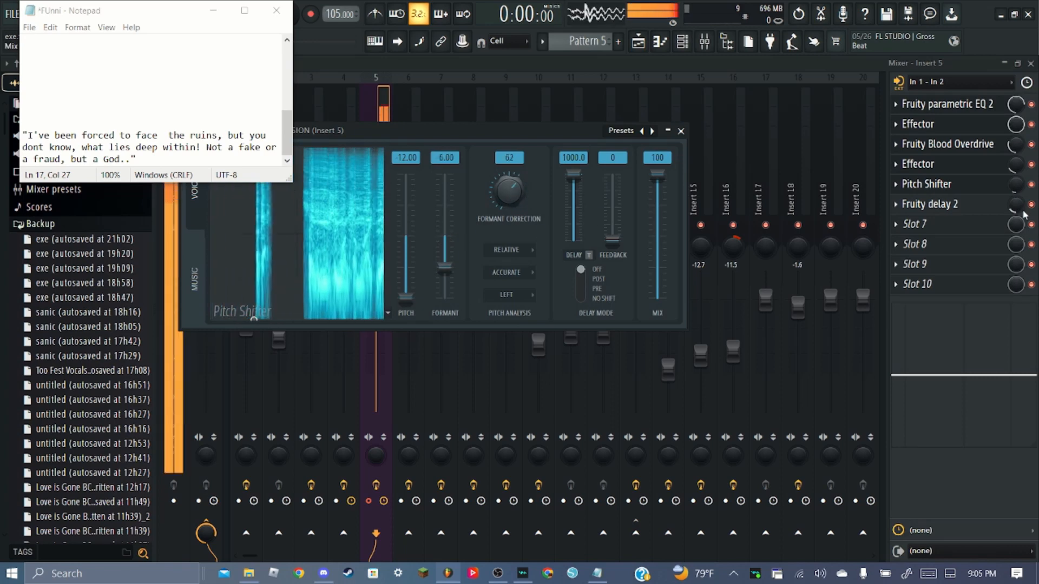
click(681, 131)
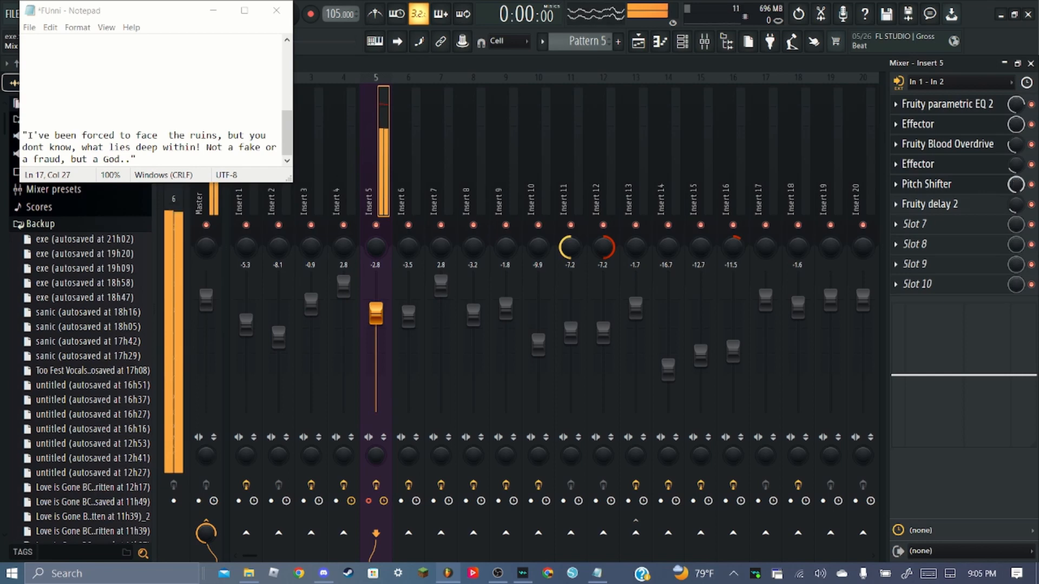
click(927, 184)
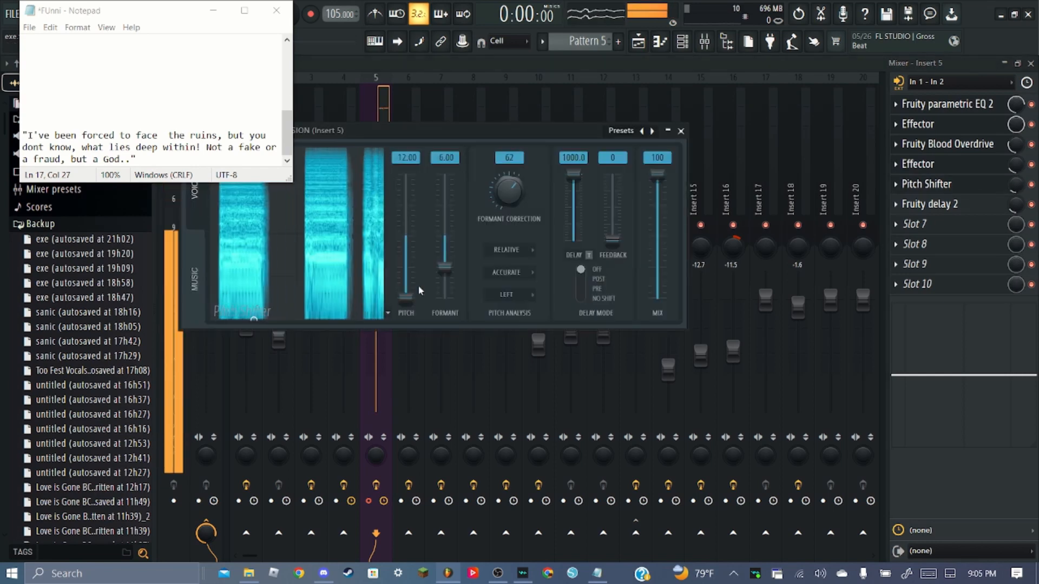
drag(510, 191, 509, 262)
drag(573, 175, 612, 187)
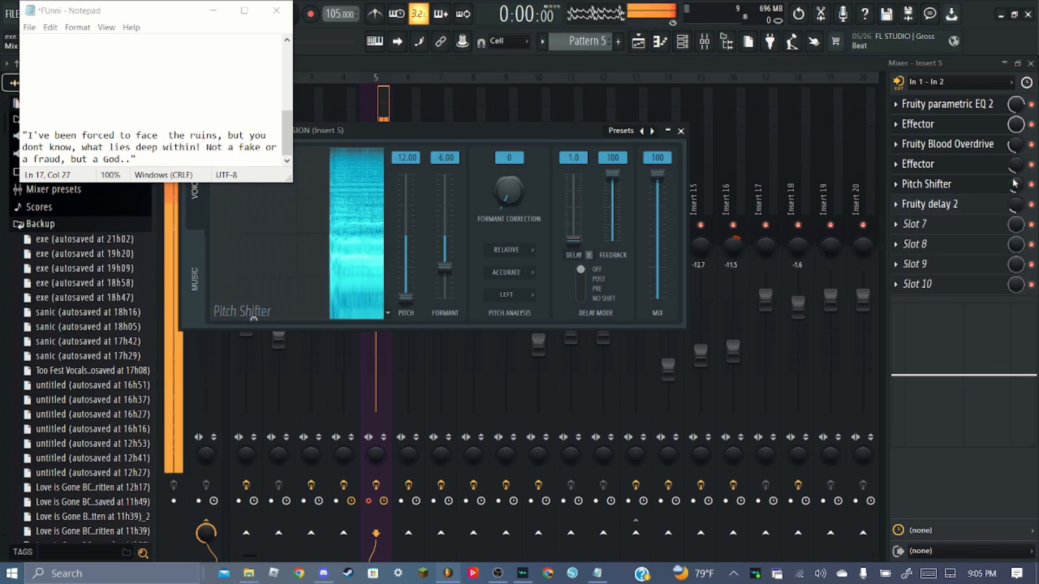
drag(1017, 184, 1016, 142)
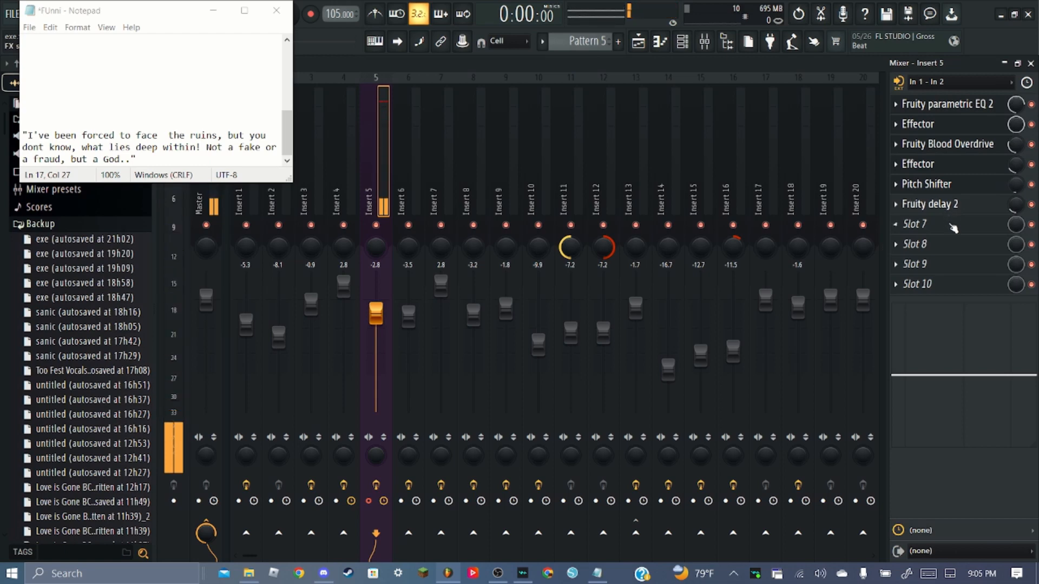
Move Fruity delay 2 down to slot 7, load Fruity Reeverb 2 into slot 6 and lower the reverb's mix level
drag(954, 206, 954, 221)
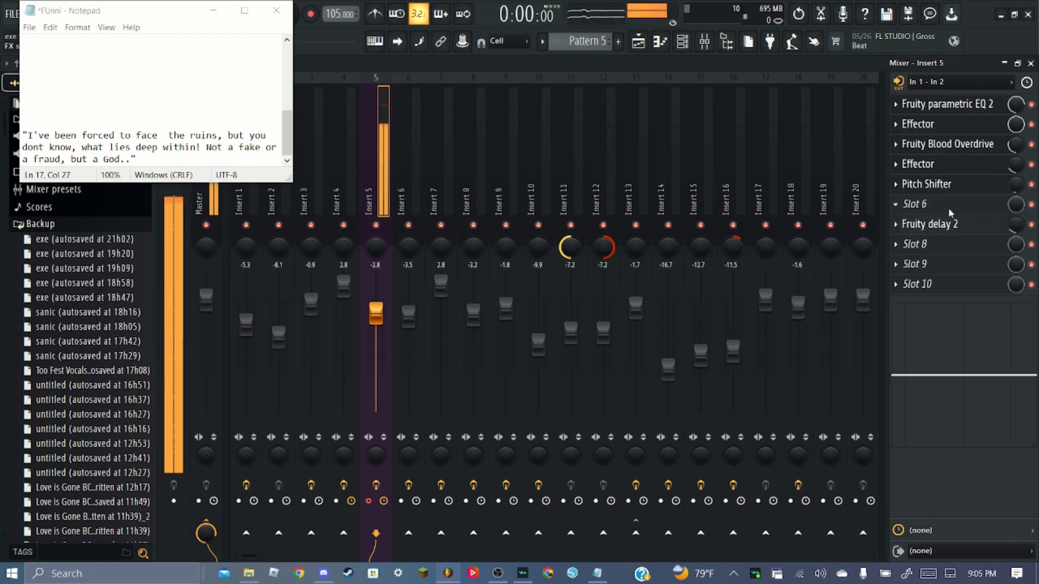
click(951, 211)
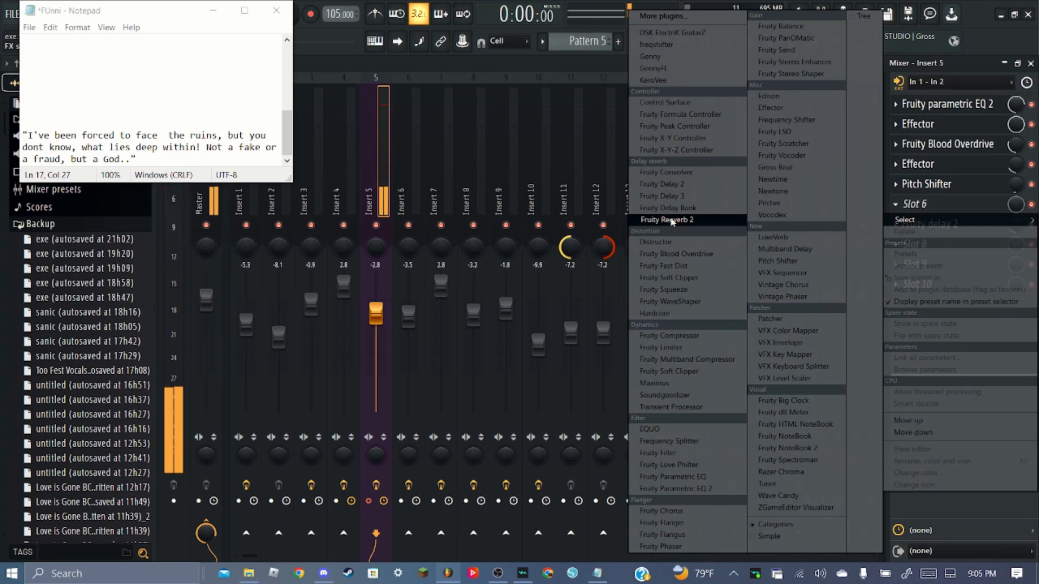
click(671, 220)
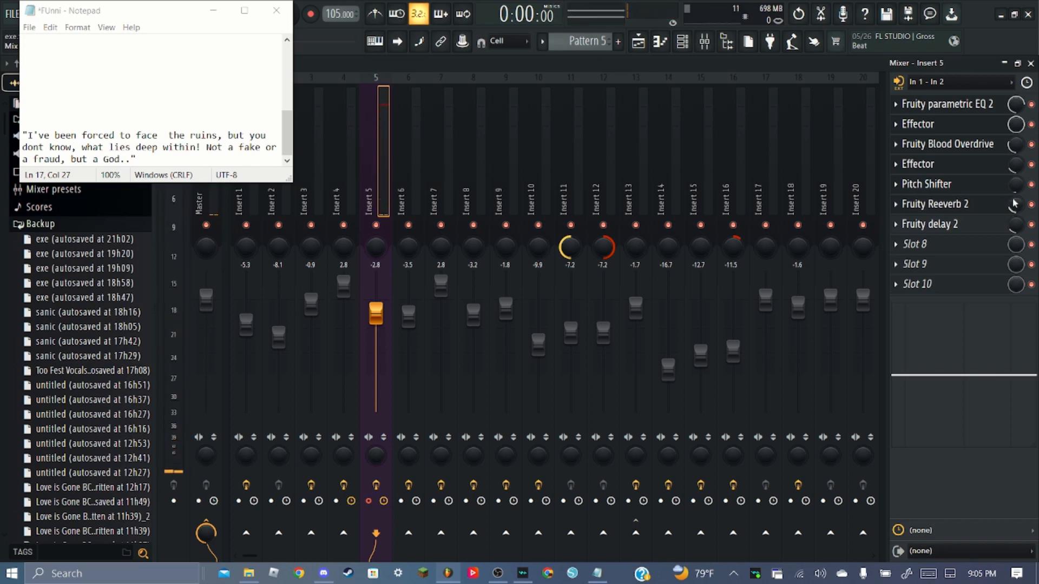
Load Vocodex into Insert 5's slot 8 with the Backing voices preset and lower its slot mix level
click(958, 250)
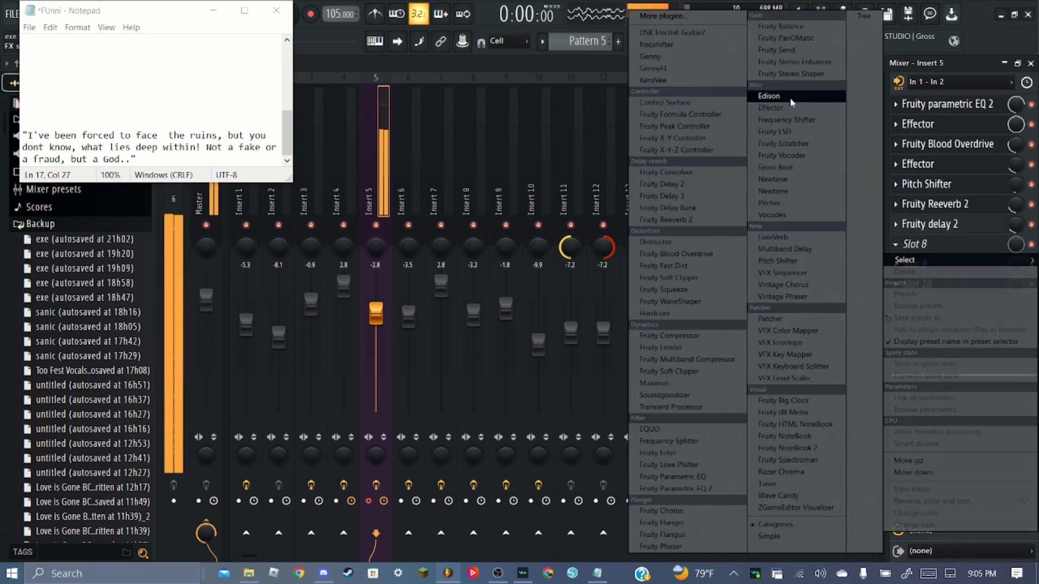
click(791, 215)
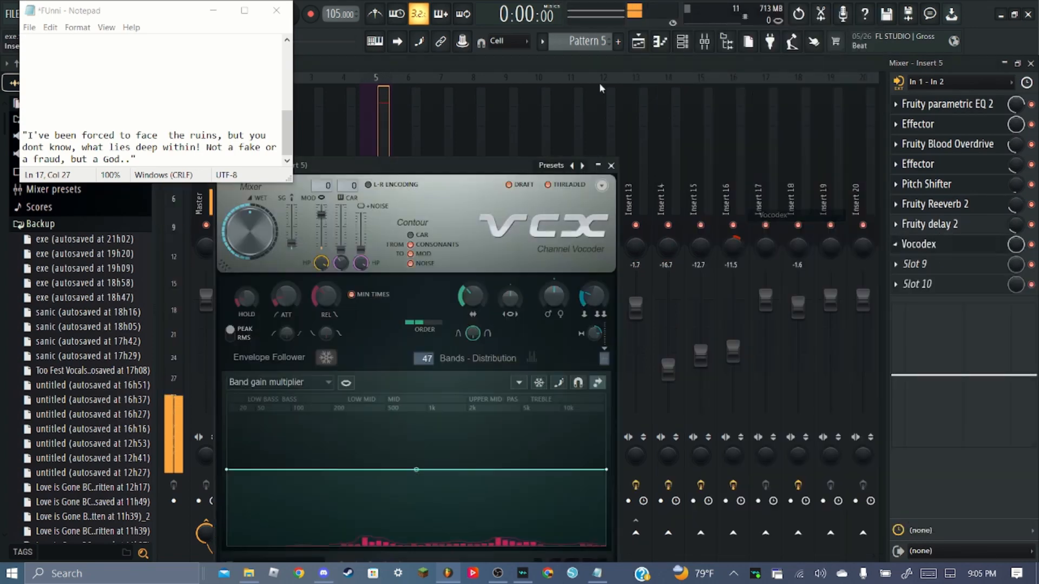
click(547, 166)
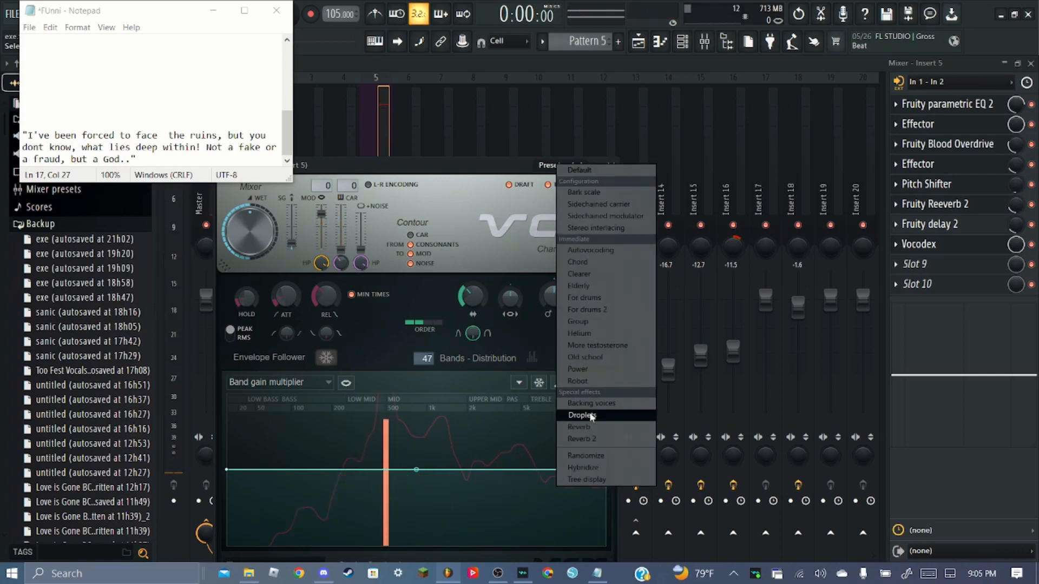
click(630, 404)
drag(1018, 245, 1018, 308)
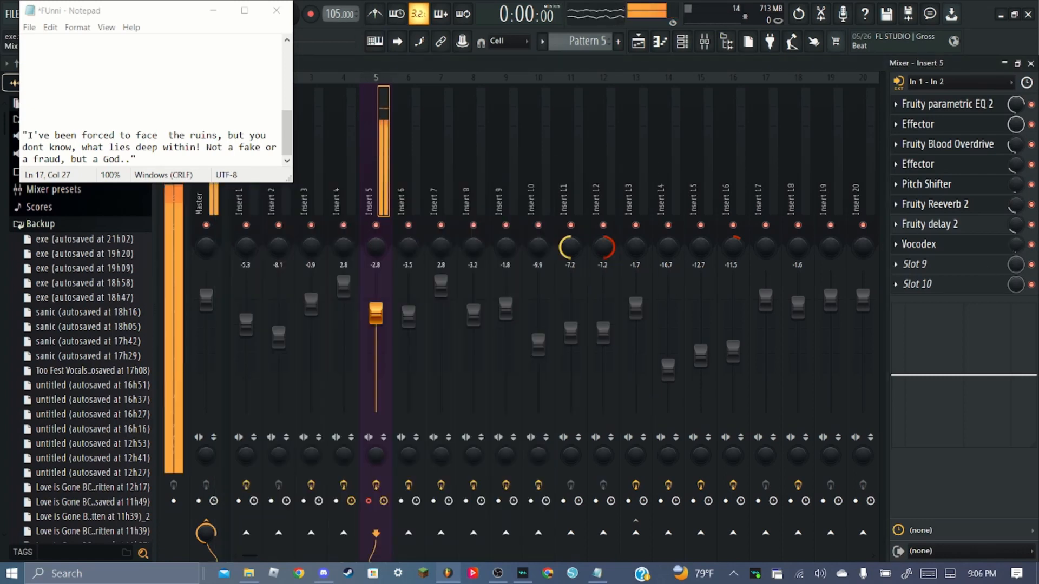
Move Vocodex up to slot 5, ahead of Pitch Shifter, and fine-tune its mix to a low level
scroll(985, 247, up, 2)
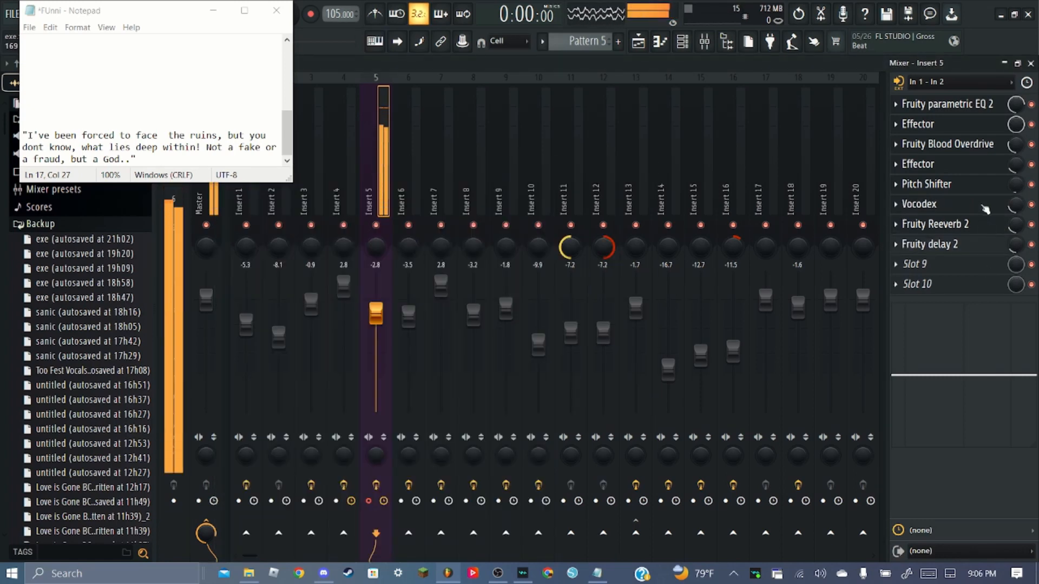
scroll(985, 209, up, 1)
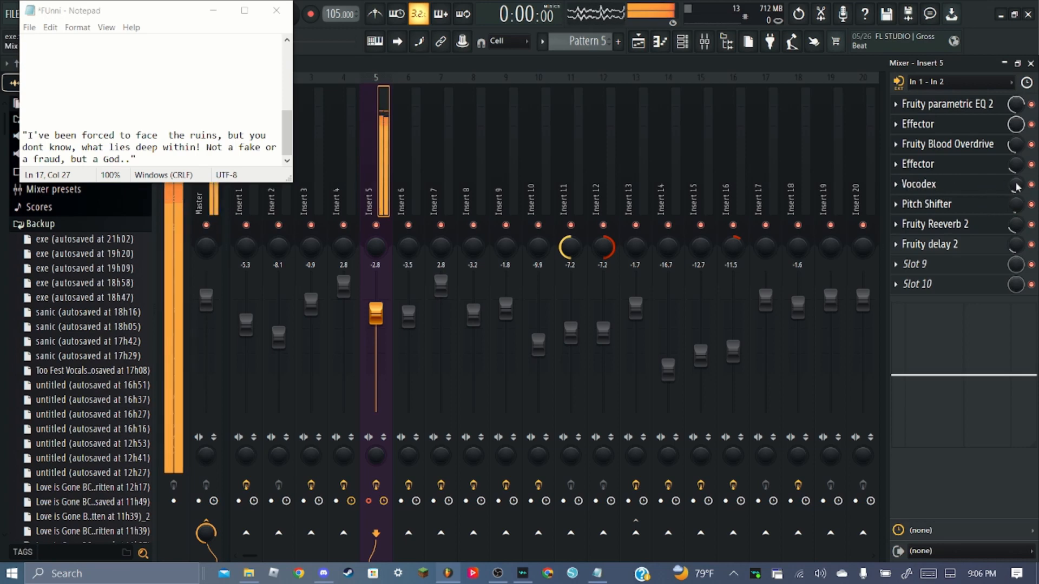
scroll(1017, 187, up, 5)
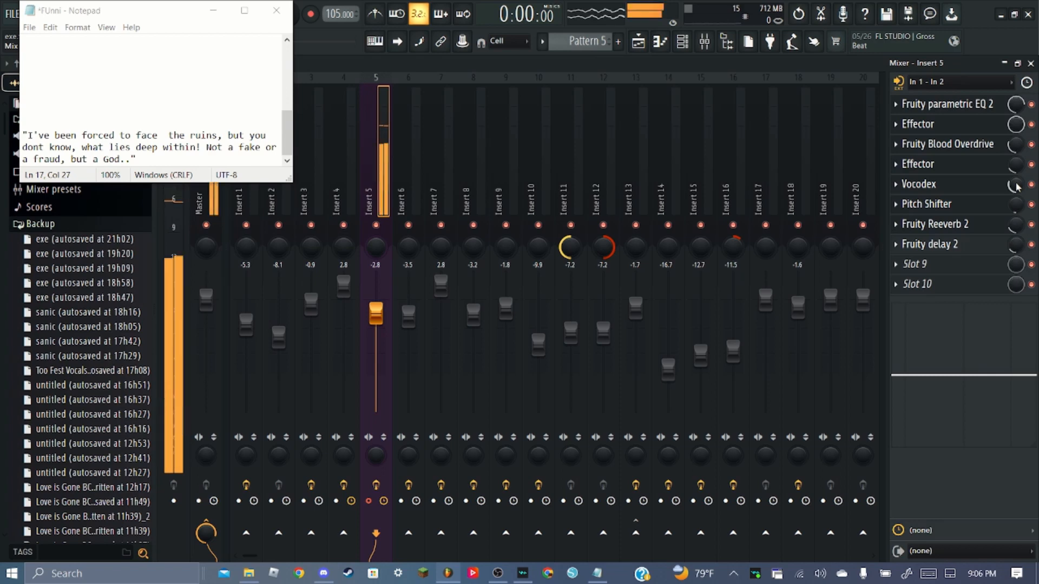
scroll(1016, 187, down, 5)
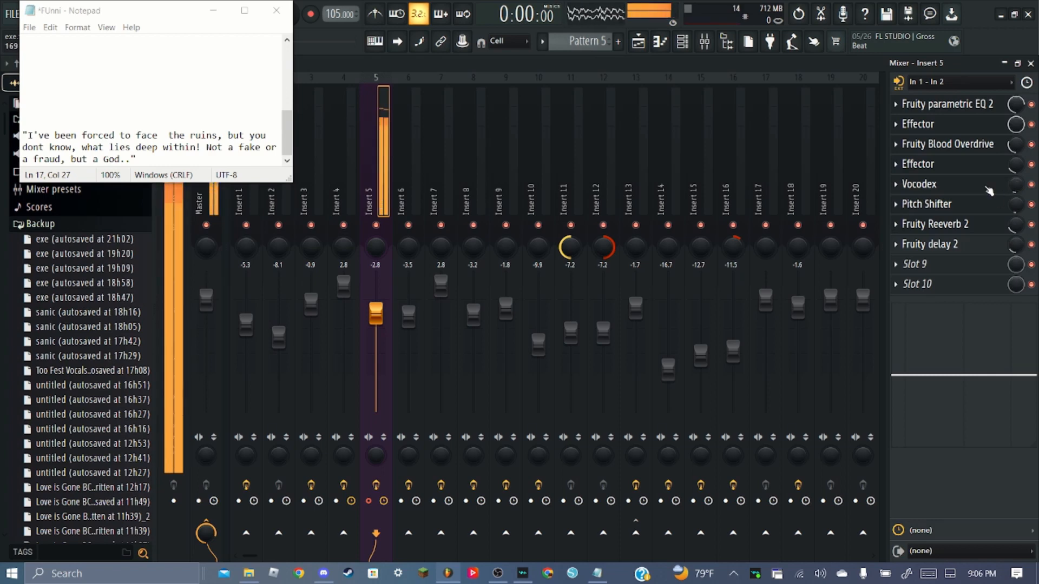
Add Fruity Chorus to Insert 5, lower its mix level and move it up to slot 4, below Fruity Blood Overdrive
click(935, 269)
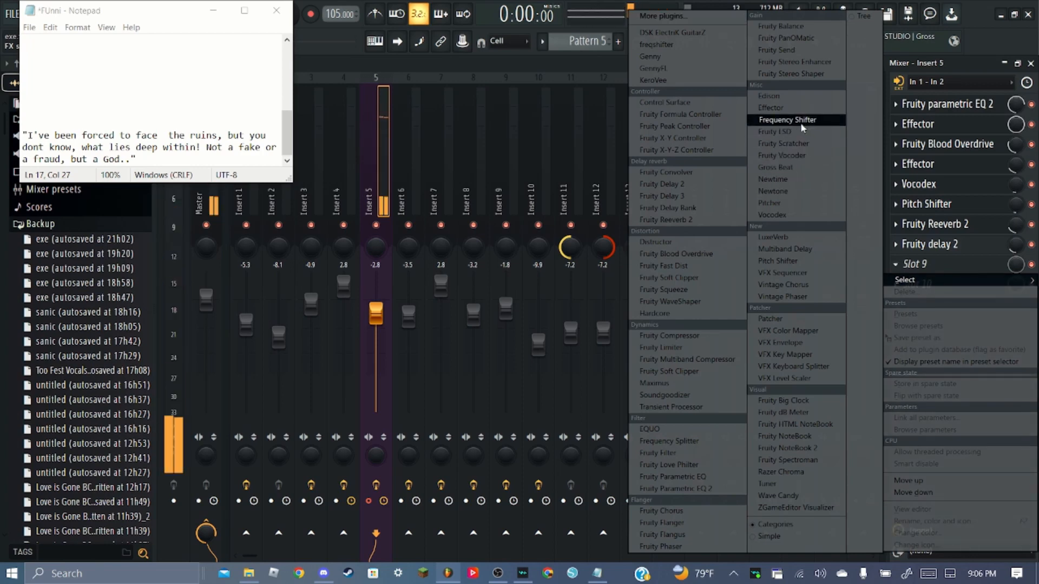
click(663, 511)
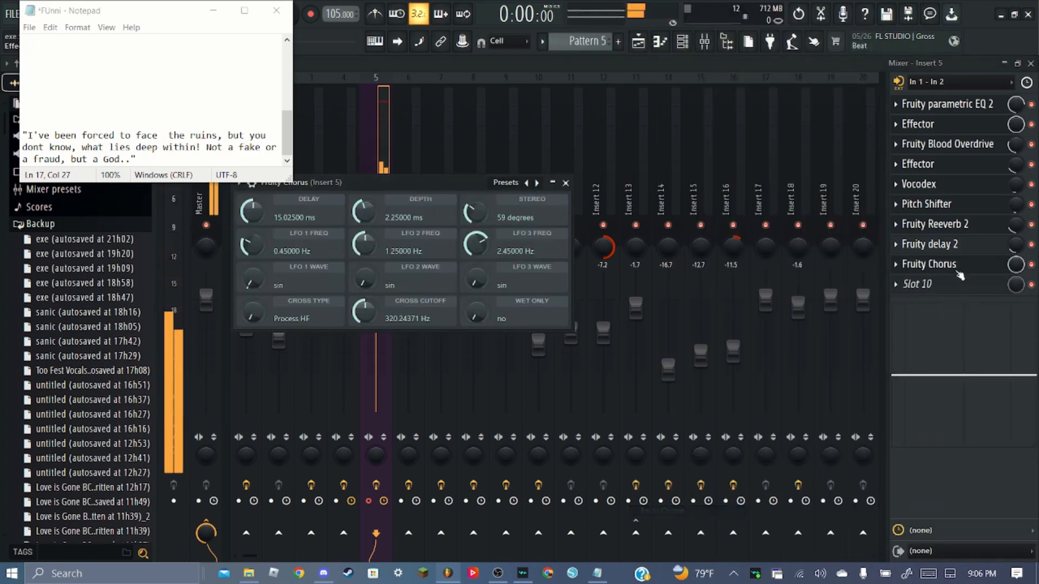
drag(1017, 265, 988, 189)
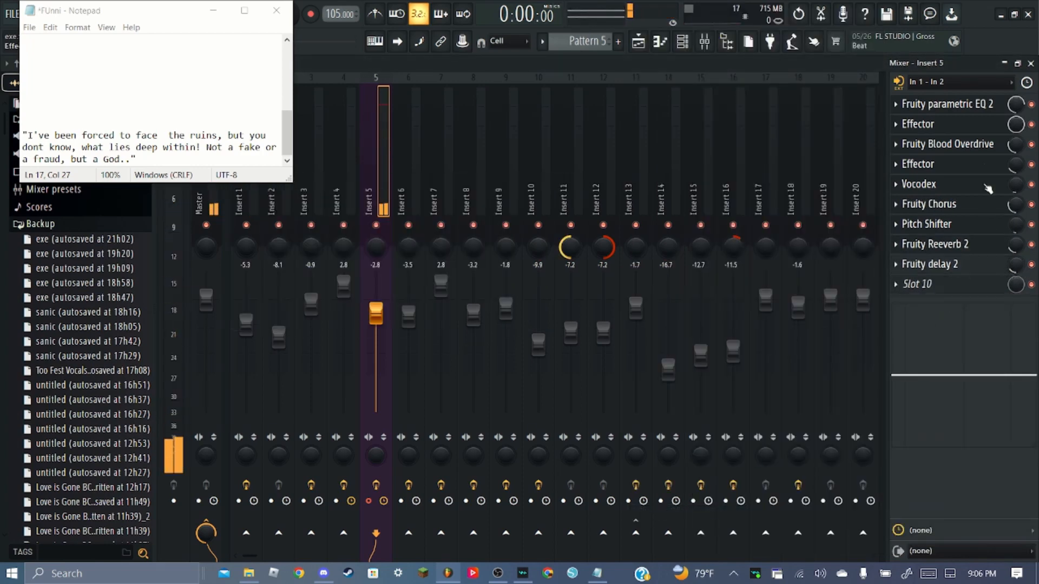
Add a second Fruity Chorus in slot 10, reduce its mix and move it up to slot 6, above Vocodex
click(970, 285)
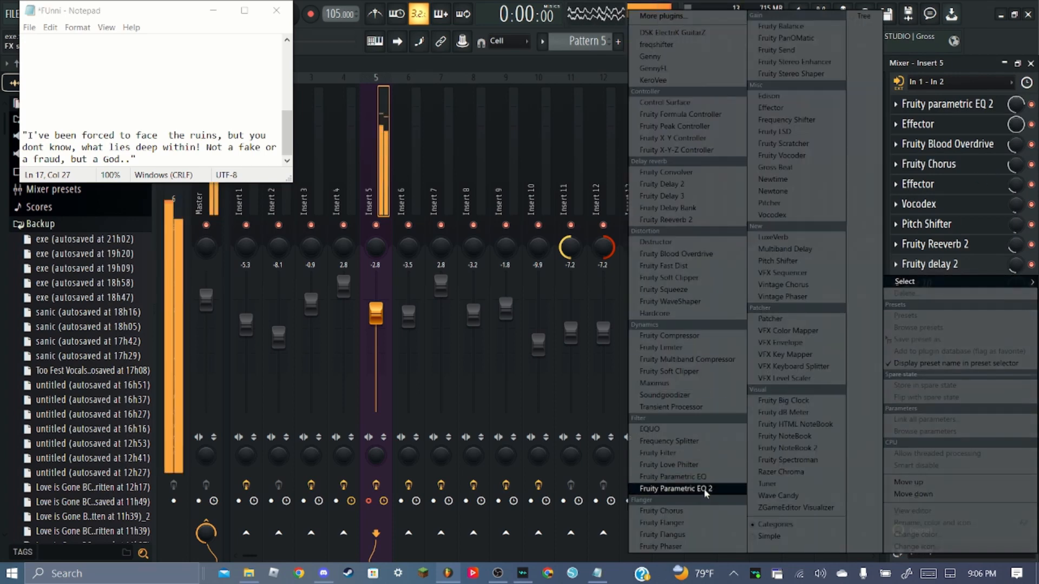
click(665, 511)
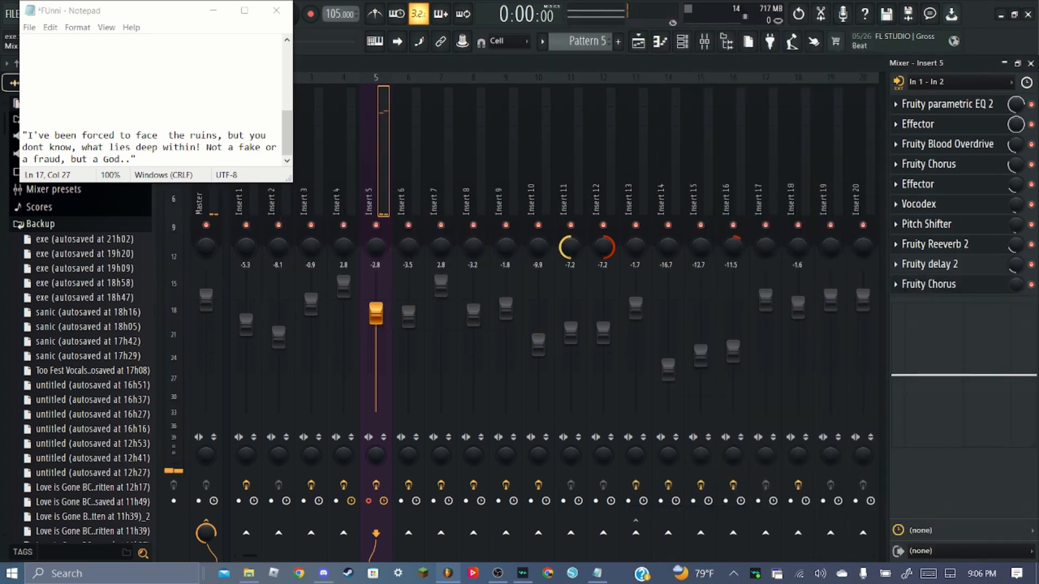
drag(1010, 289, 990, 210)
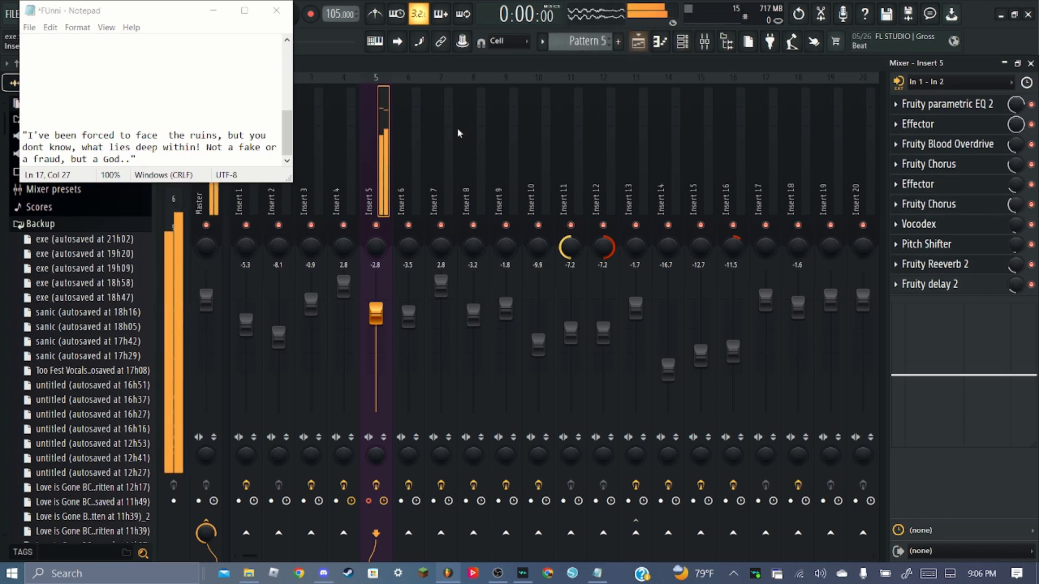
Set Insert 5's audio input to (none), unmute the Mic/Aux 2 source in OBS Studio and return to FL Studio
click(915, 84)
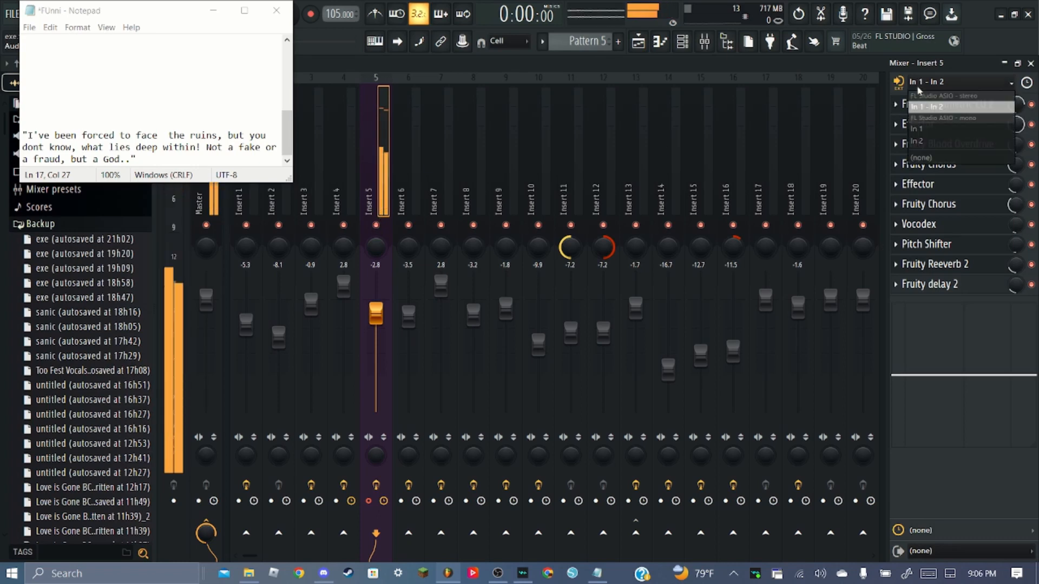
click(929, 158)
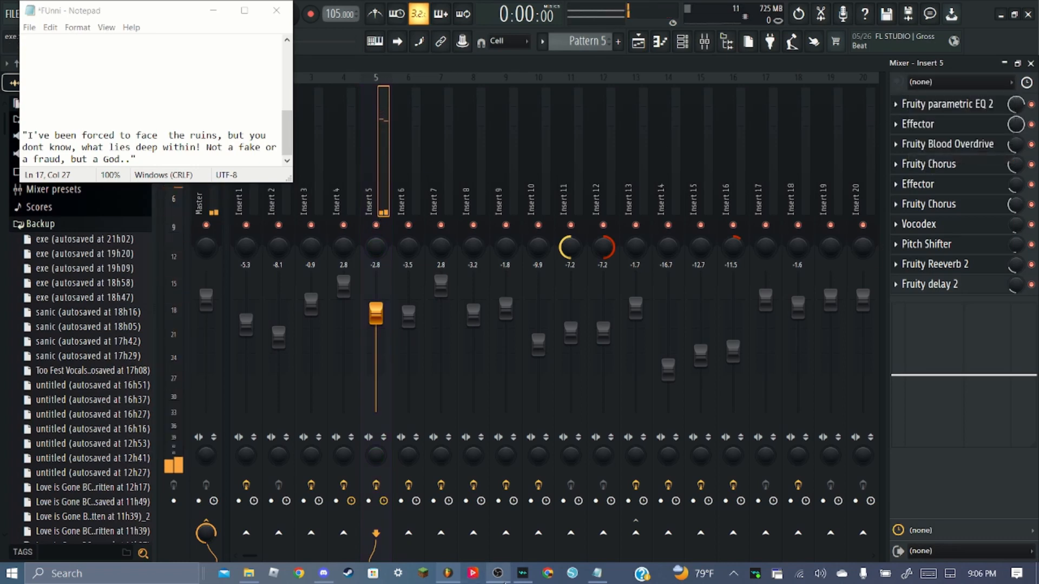
click(498, 574)
click(541, 478)
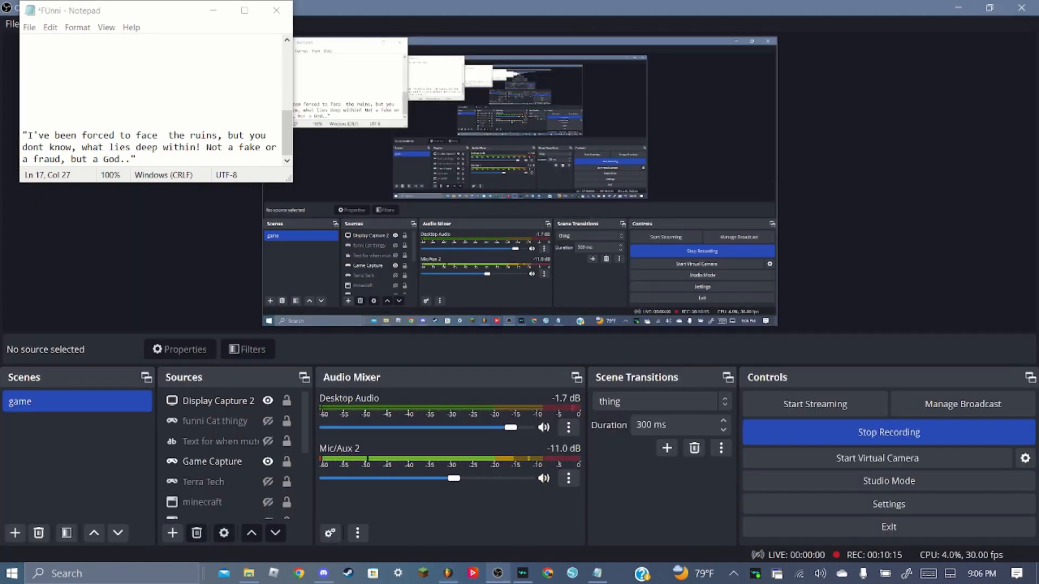
click(446, 576)
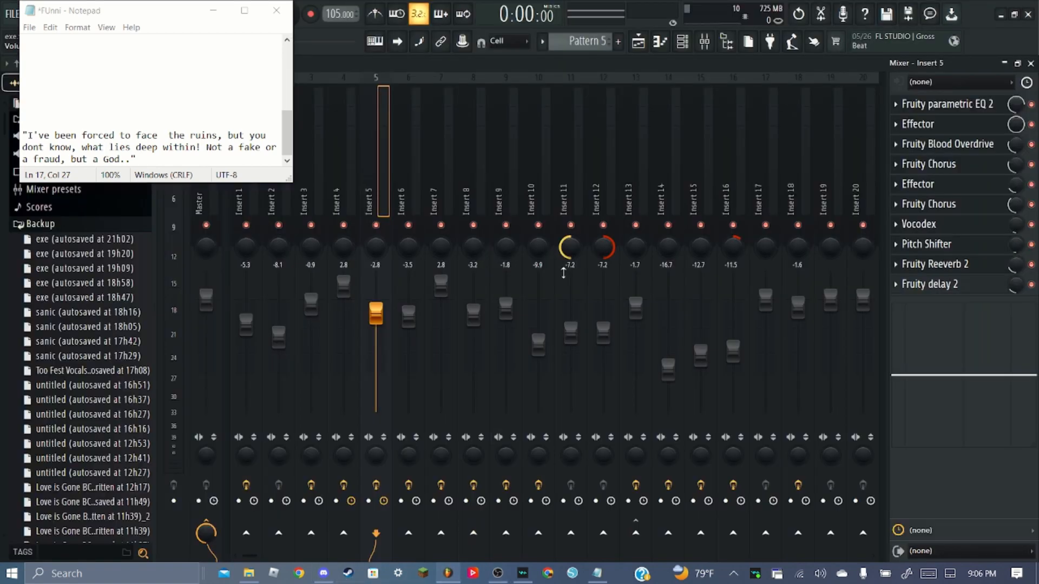
In the Playlist, trim the silence from the start of the vocal clip on Track 13 and nudge the clip slightly earlier
click(633, 41)
scroll(367, 93, up, 4)
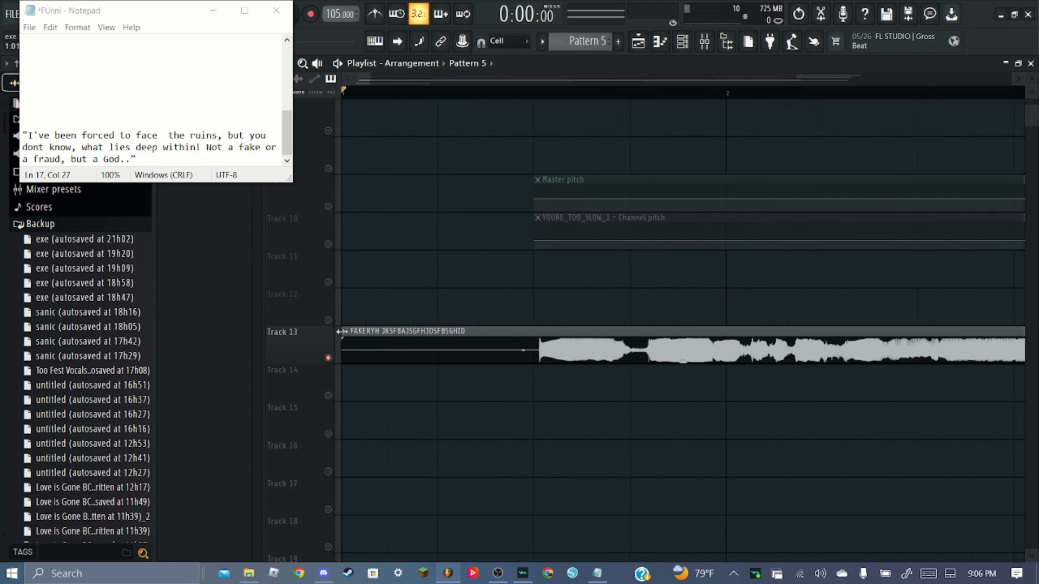
drag(343, 346, 519, 320)
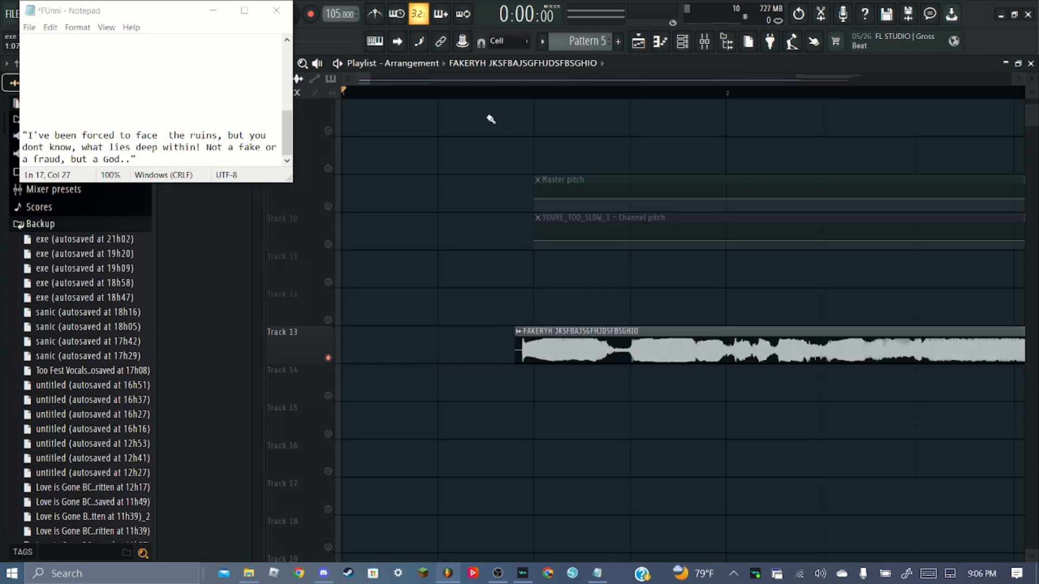
Play the song from the start to hear the Track 13 vocal, with the other tracks unmuted and Track 3 muted
key(space)
scroll(474, 181, up, 2)
scroll(462, 95, down, 5)
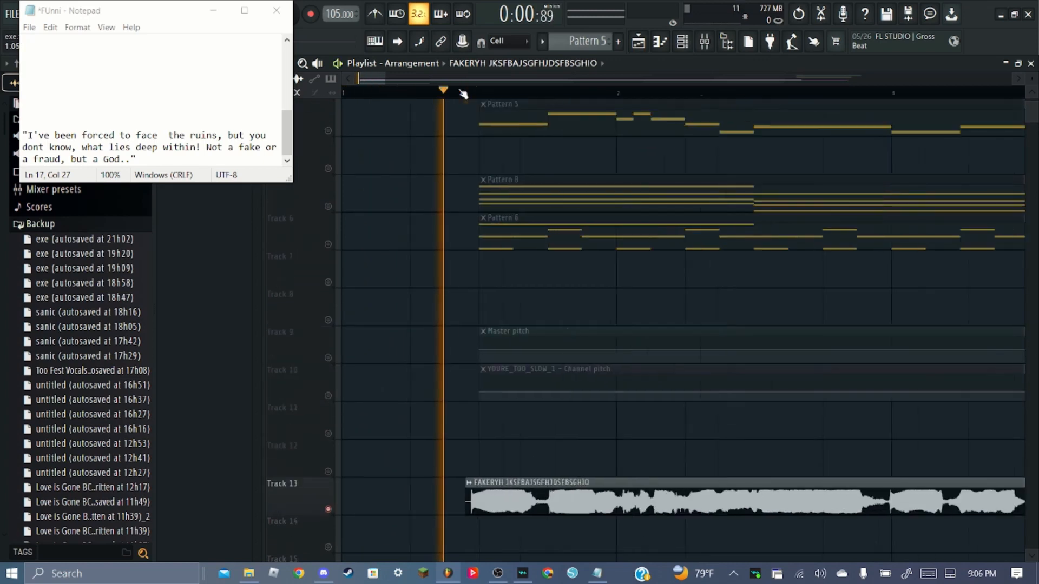
scroll(490, 249, up, 2)
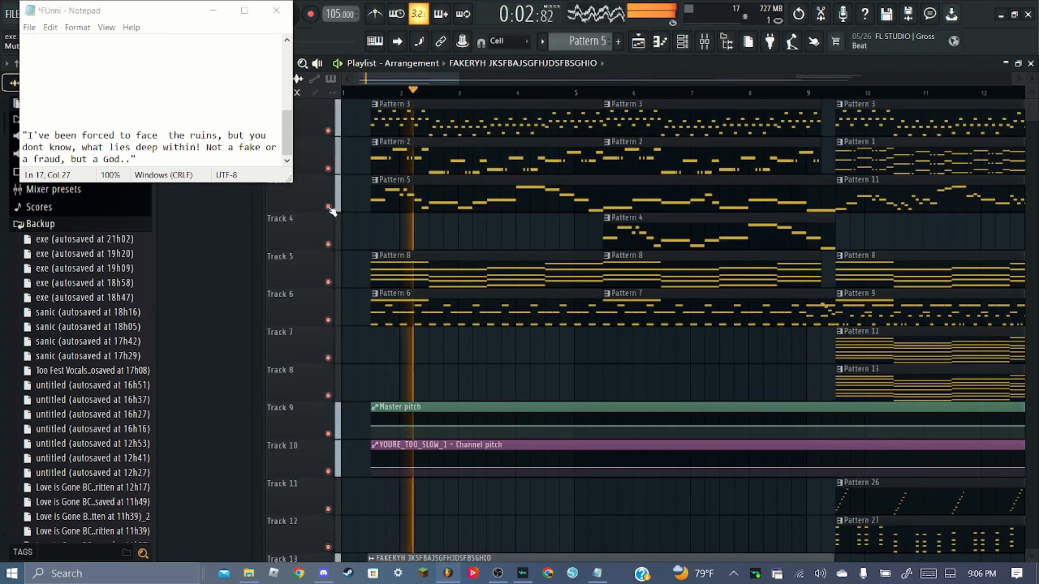
scroll(461, 184, down, 2)
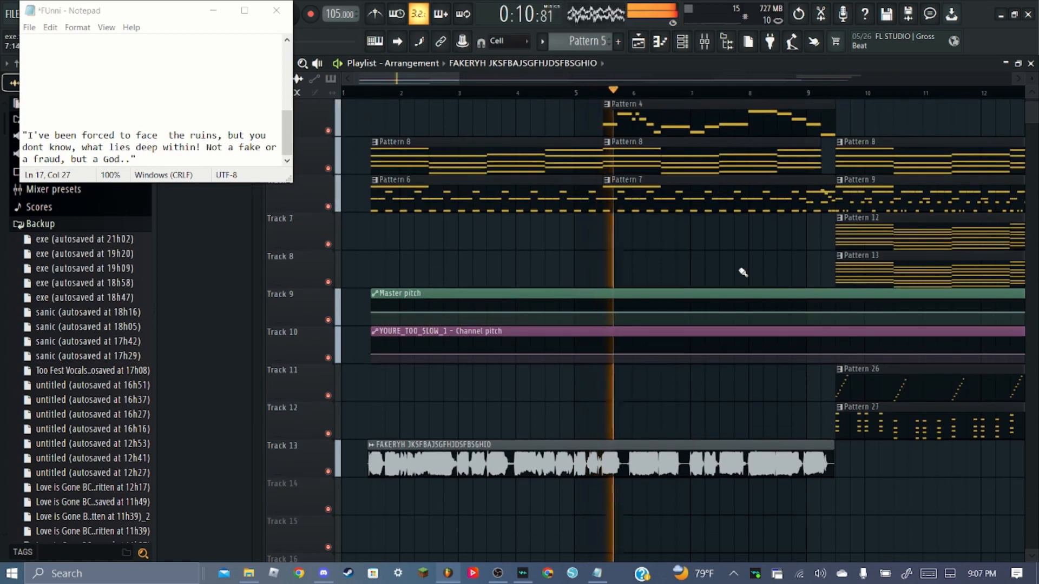
scroll(743, 271, down, 1)
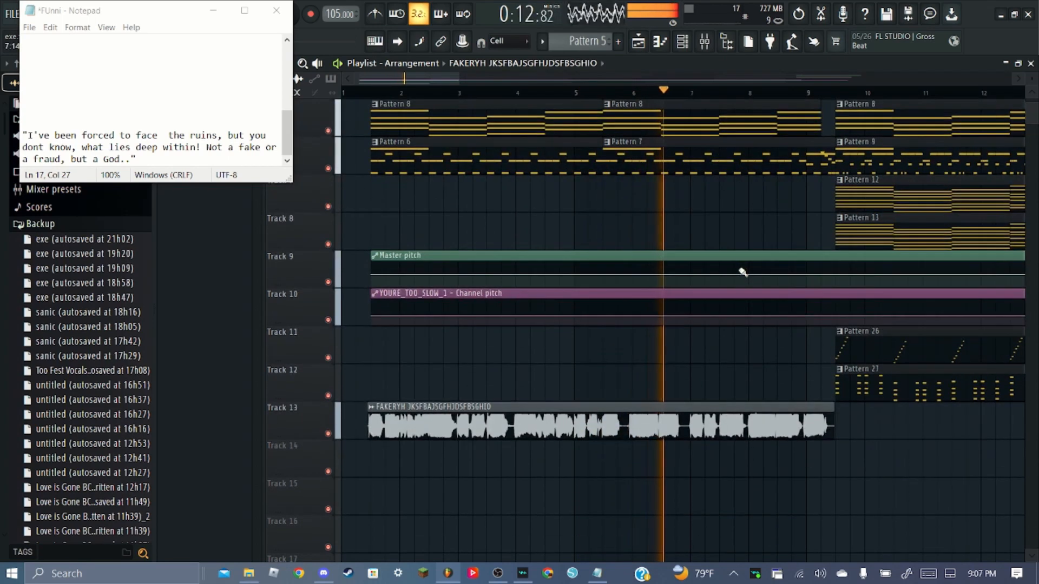
scroll(663, 104, down, 1)
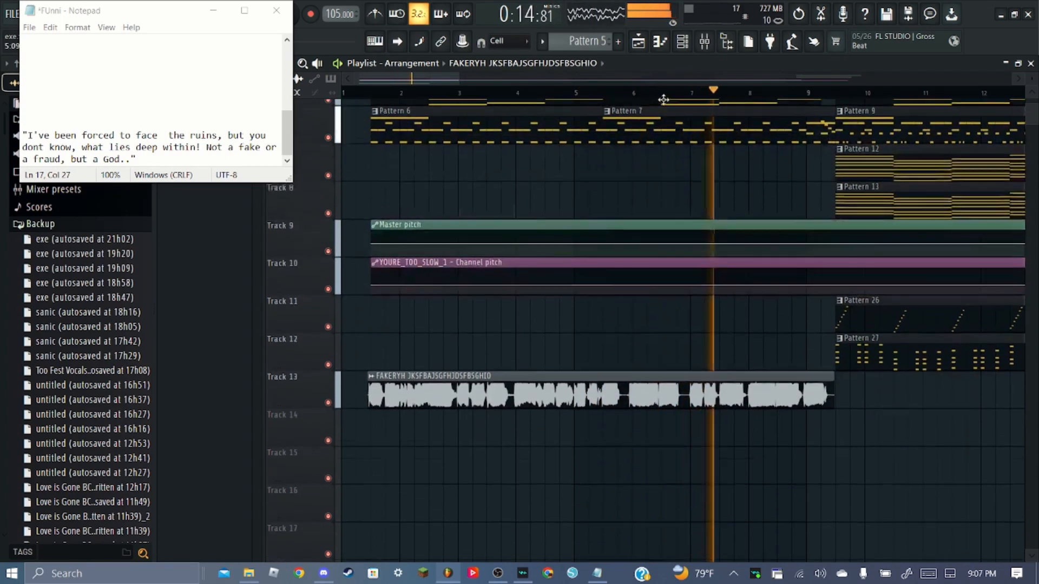
scroll(670, 99, down, 2)
scroll(712, 249, up, 5)
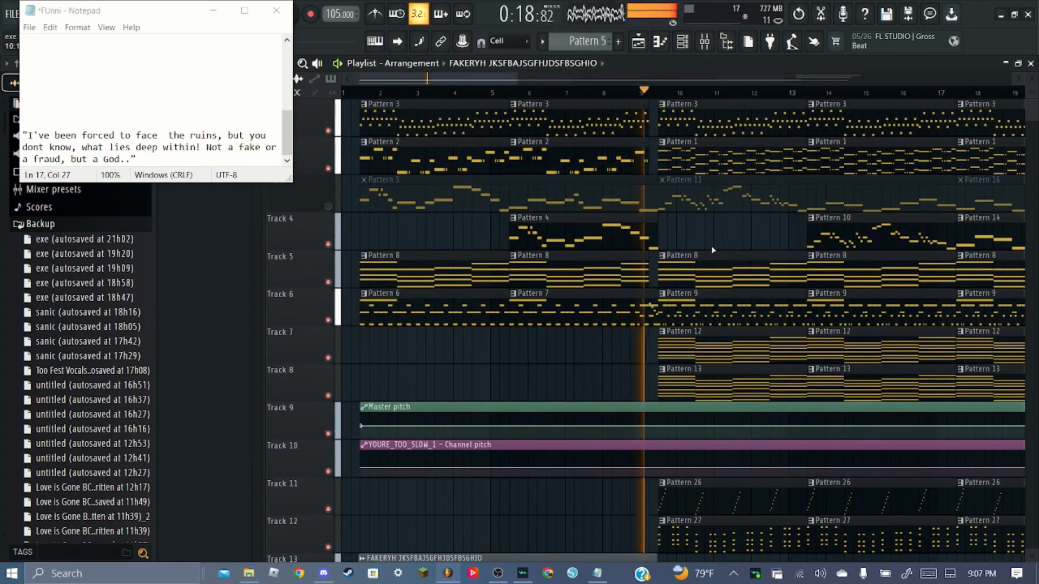
Stop the song playback and close the FUnni.txt lyrics note in Notepad, saving its changes
scroll(712, 249, down, 4)
key(space)
scroll(712, 249, up, 4)
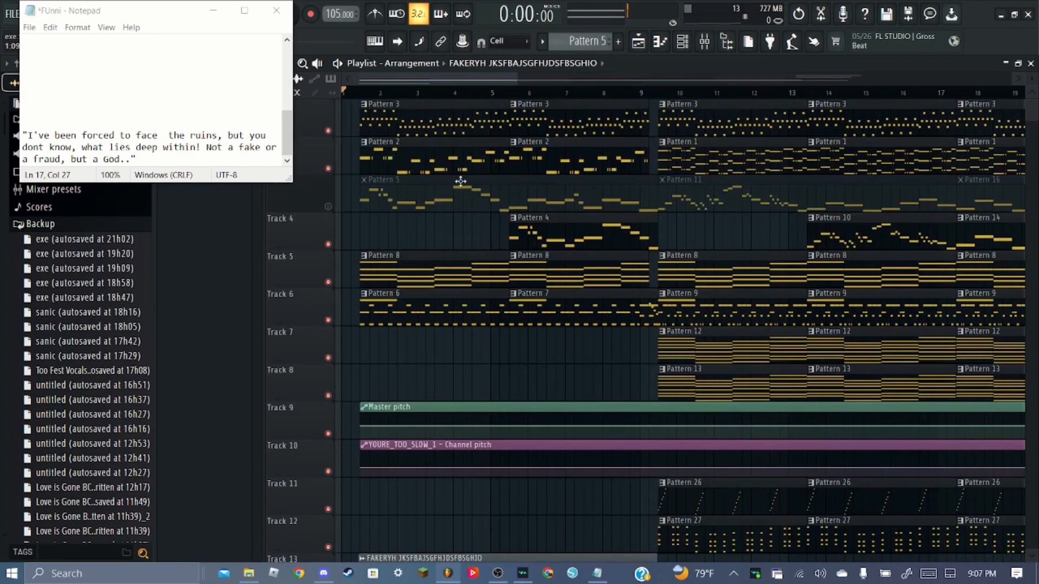
scroll(398, 323, down, 2)
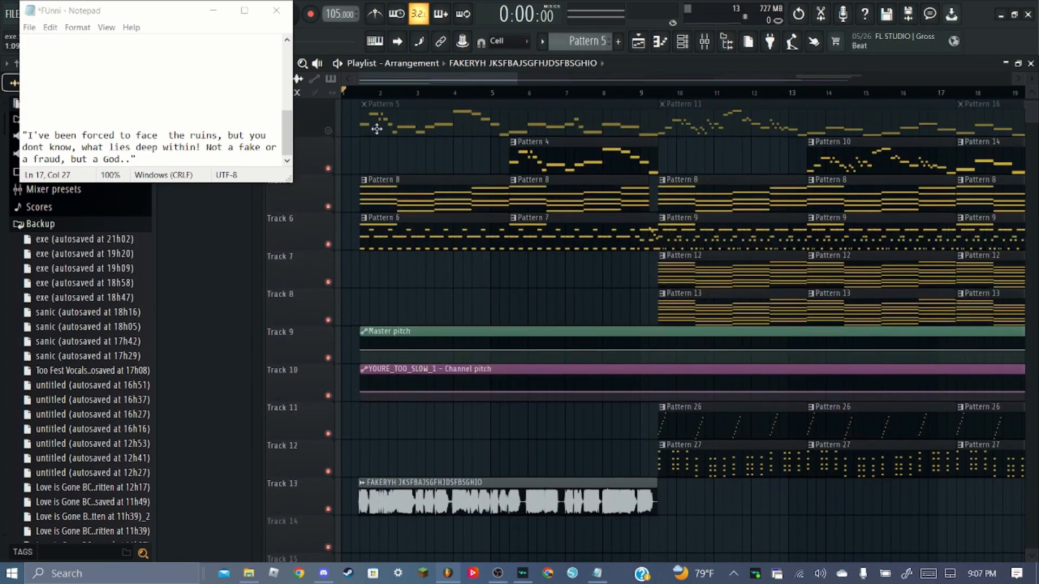
click(276, 10)
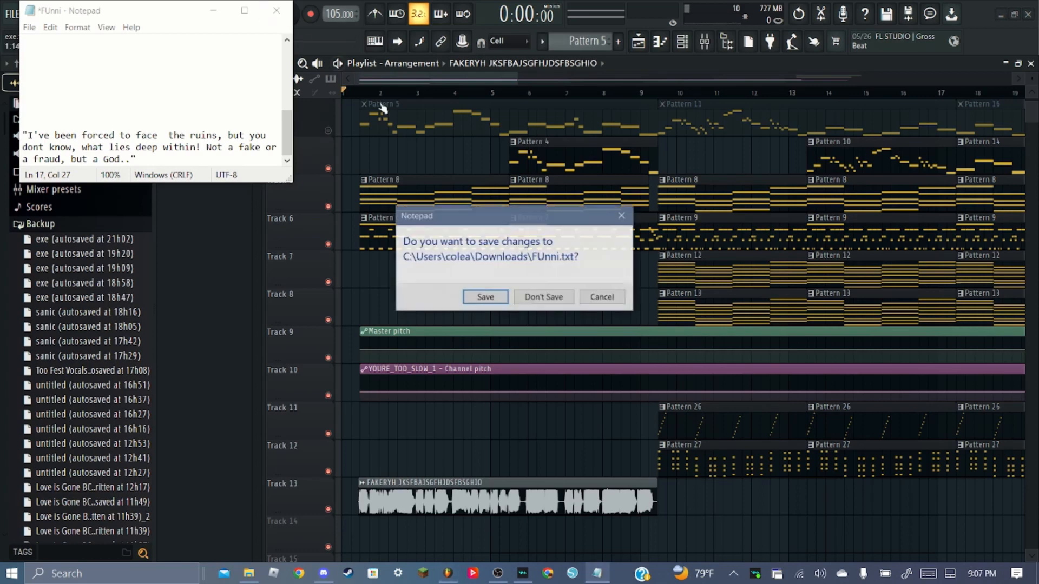
click(503, 299)
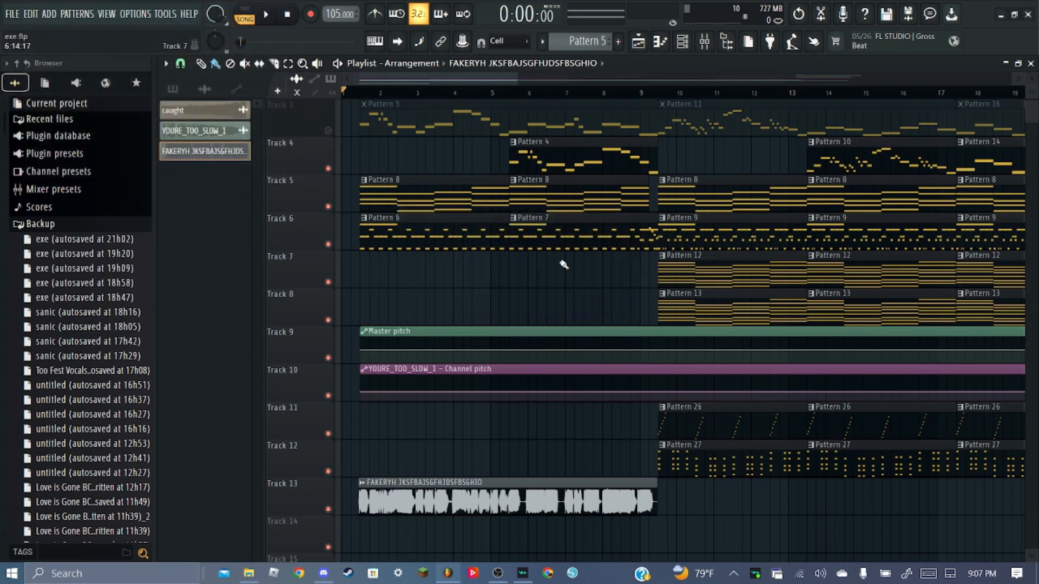
Open the Track 13 vocal clip in Newtone, set Center to maximum and Variation and Trans to minimum, and move its window off the track list
scroll(563, 265, down, 2)
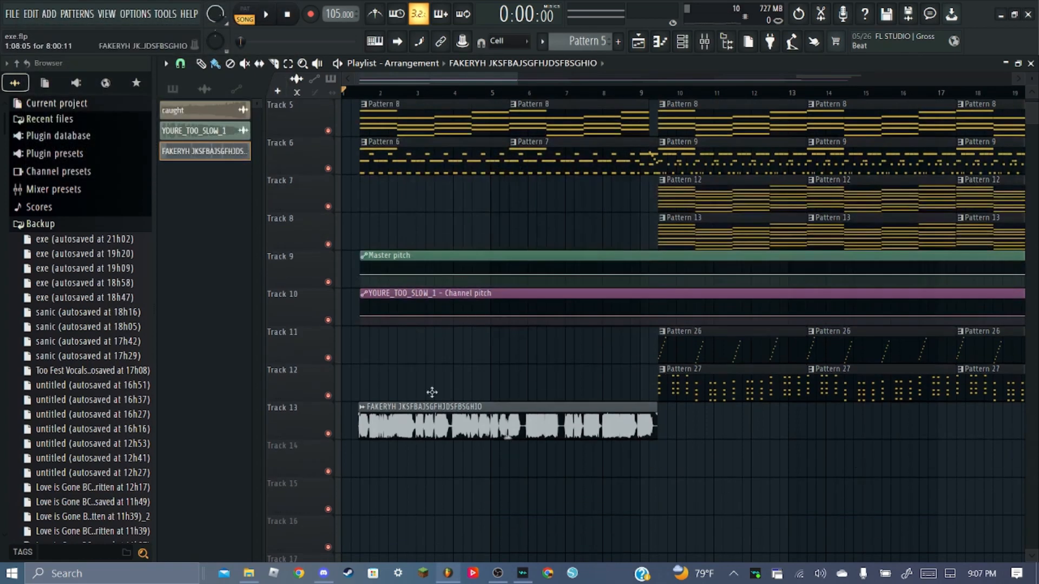
right_click(364, 412)
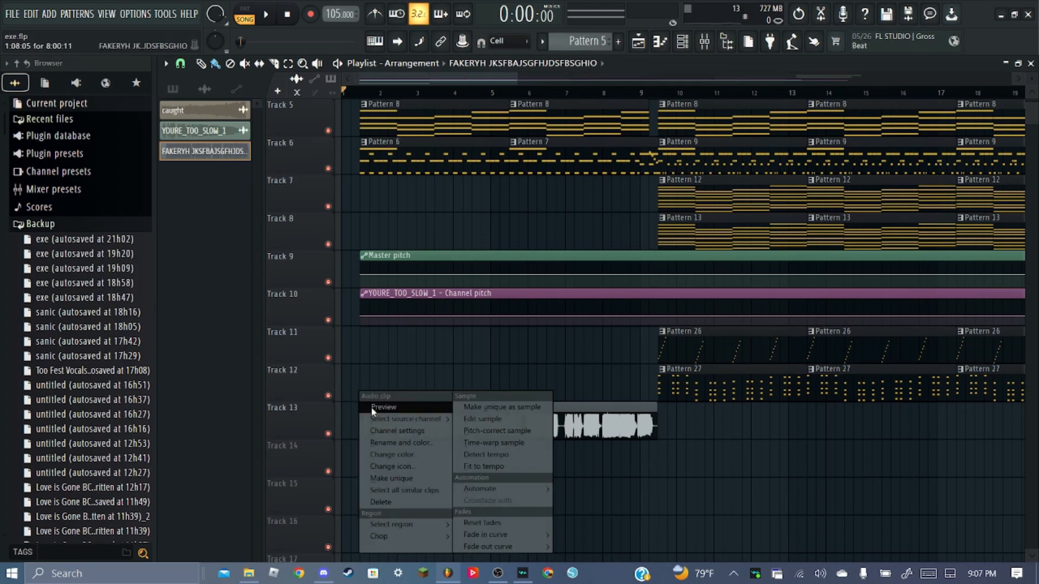
click(497, 432)
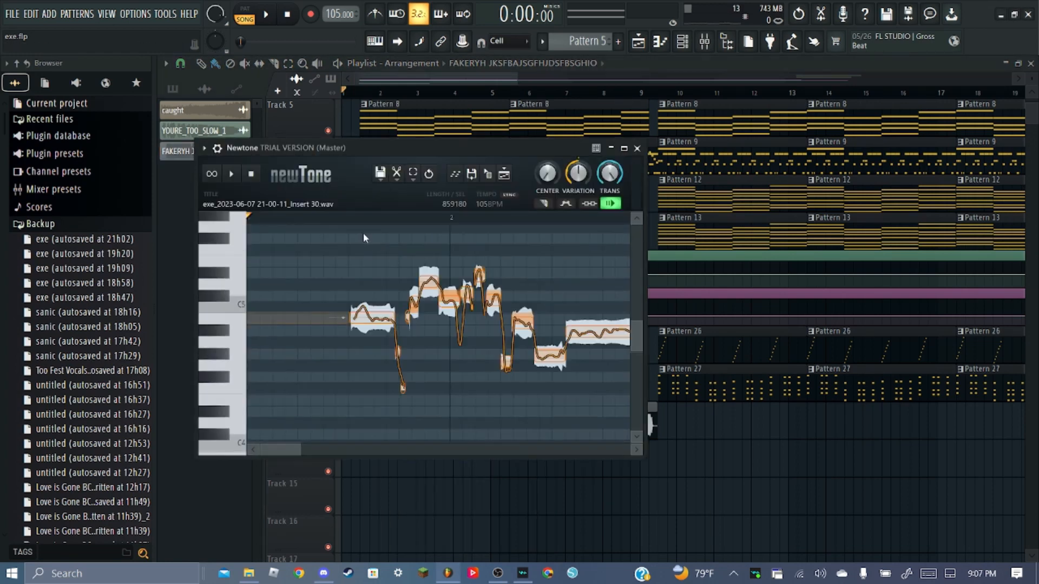
drag(578, 173, 612, 190)
click(611, 204)
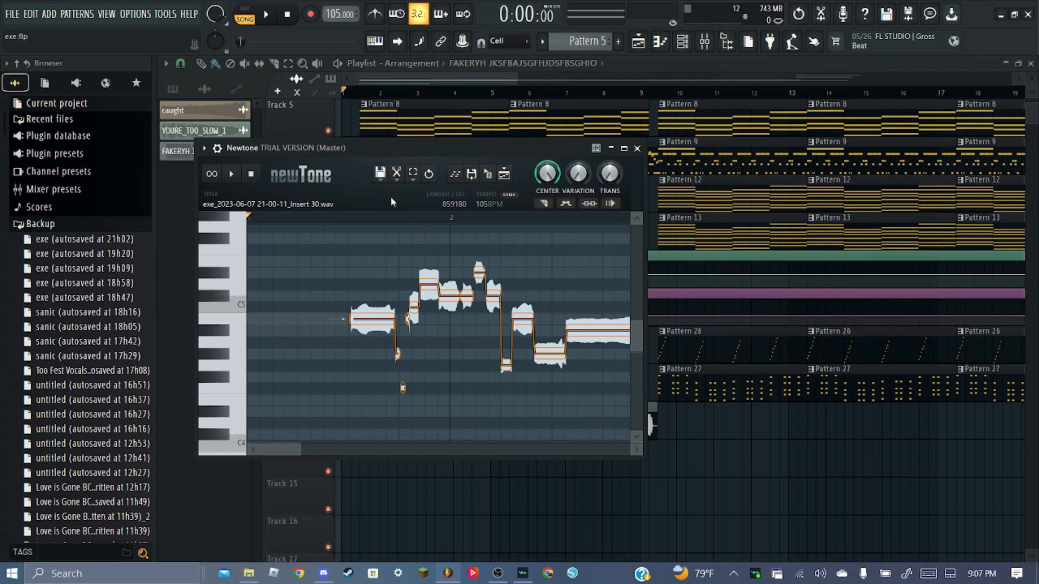
drag(377, 149, 762, 66)
Select the muted Pattern 5 clip on Track 3 and show its Faker_Scale melody in the piano roll
scroll(461, 215, up, 3)
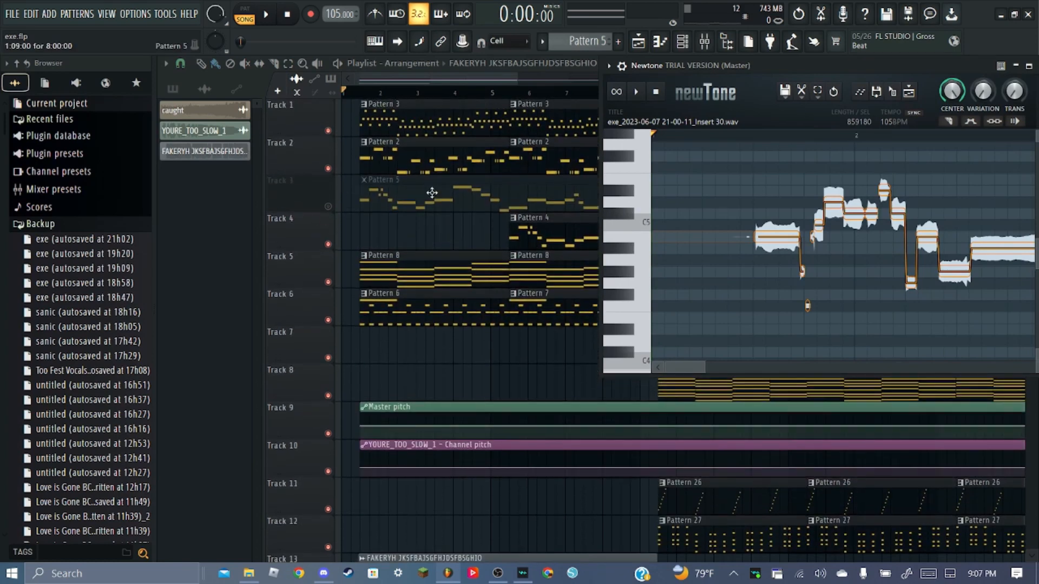
scroll(476, 379, down, 2)
scroll(481, 401, up, 4)
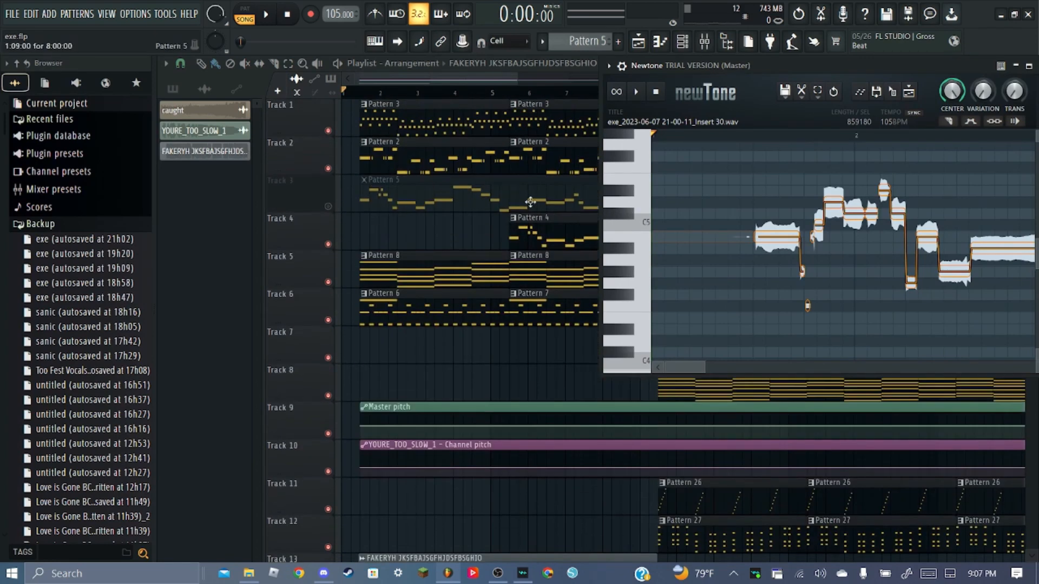
click(444, 179)
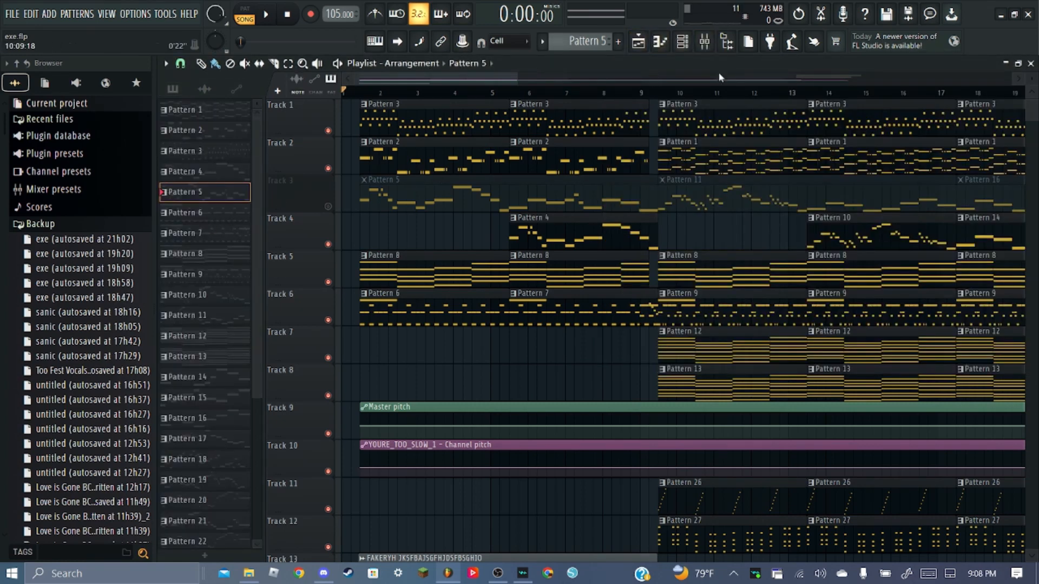
click(661, 42)
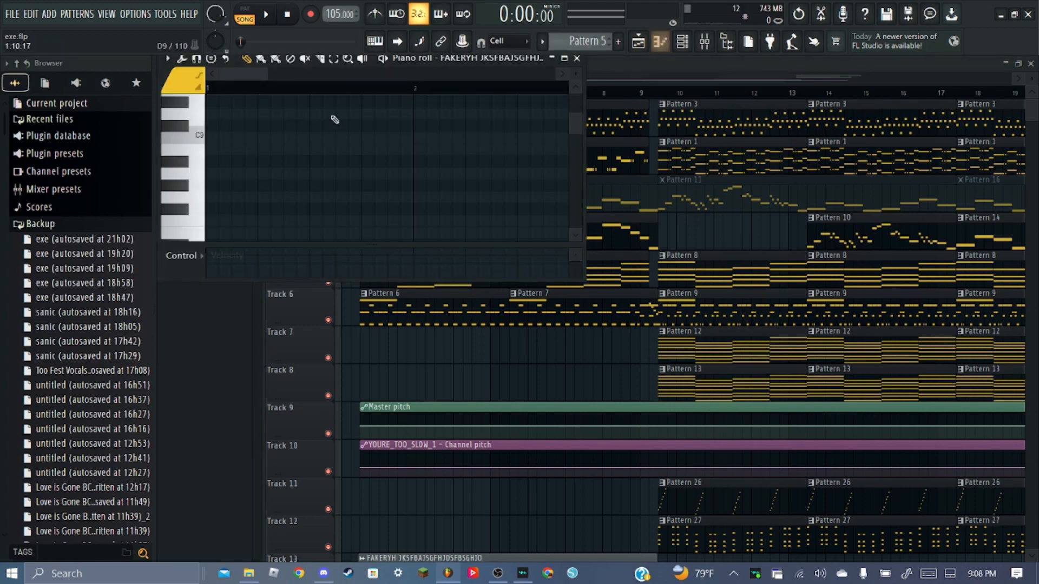
scroll(415, 121, up, 3)
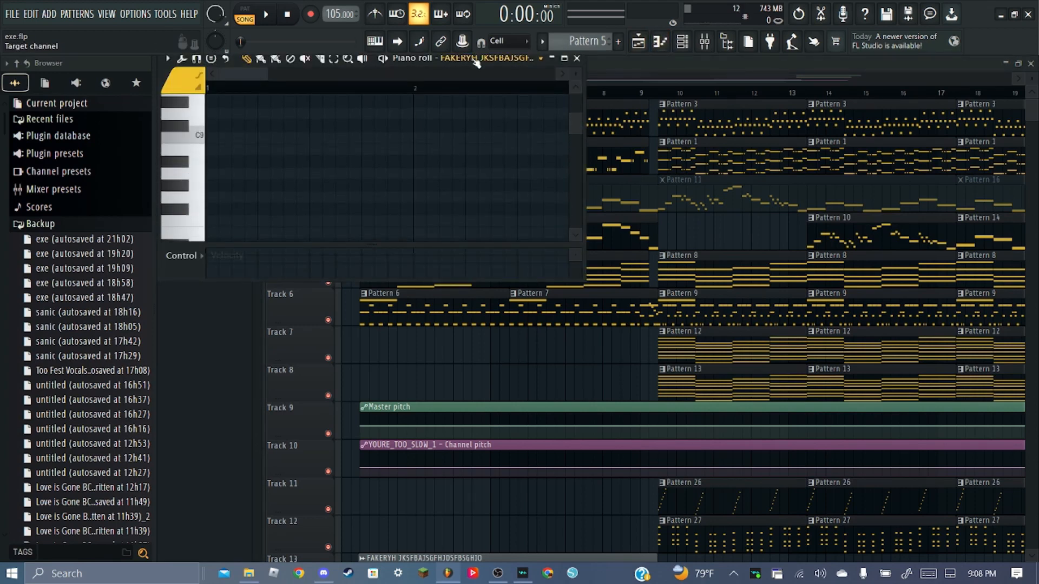
scroll(476, 62, down, 1)
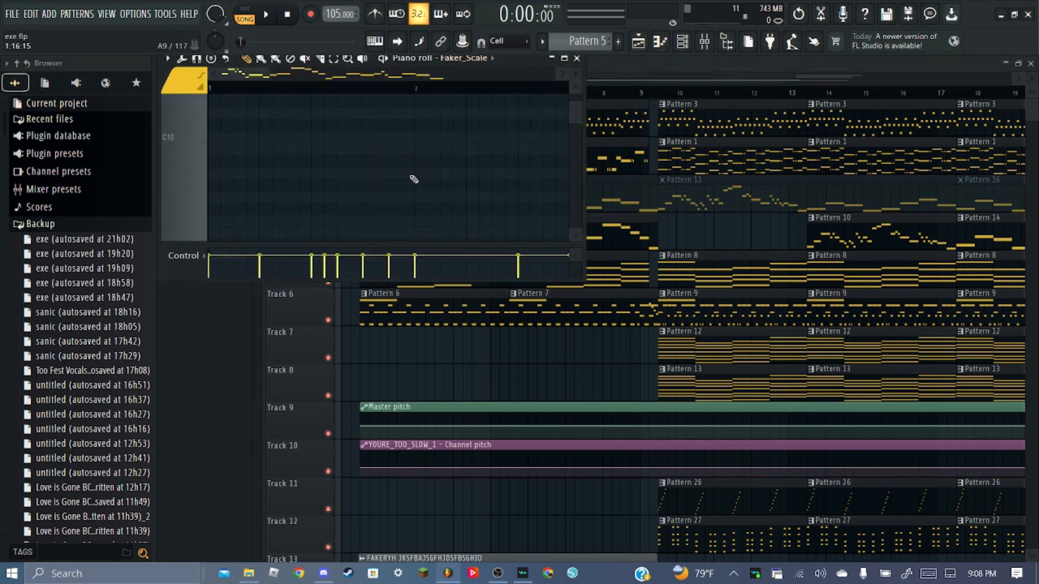
scroll(414, 179, down, 8)
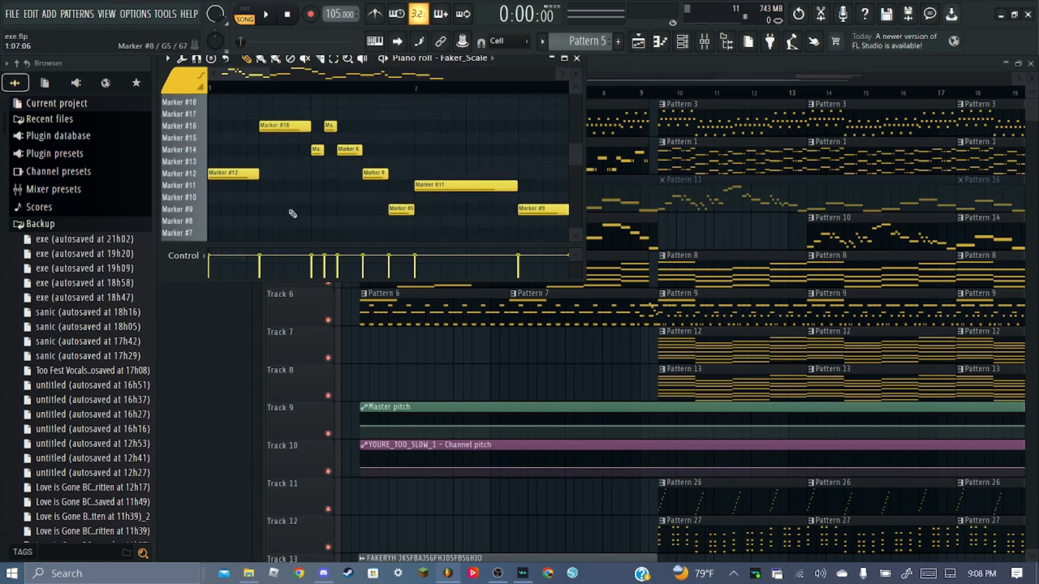
scroll(292, 213, up, 1)
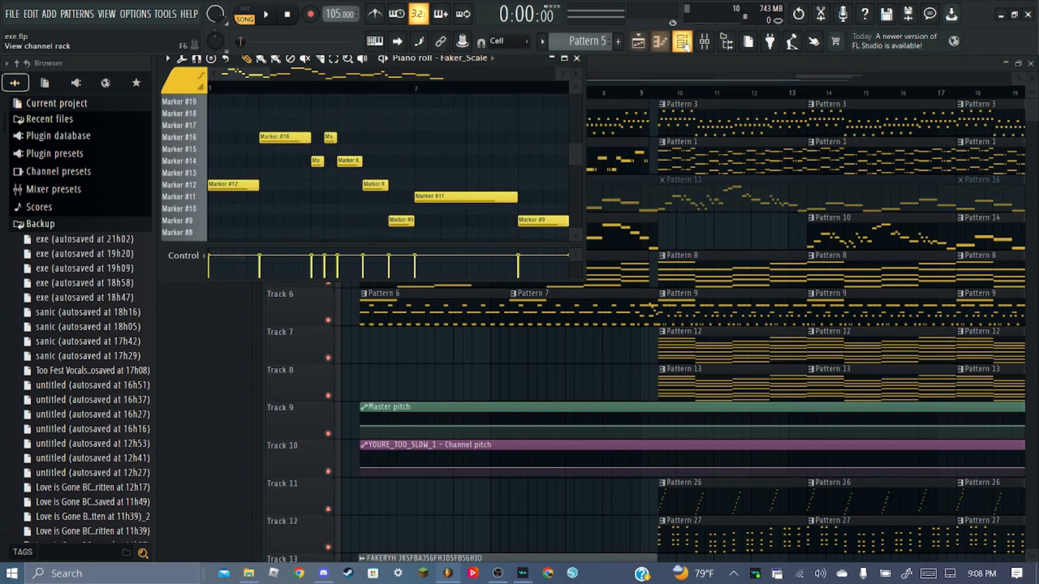
Show all channels in the Channel rack and replace the Faker_Scale channel with 3x Osc
click(683, 43)
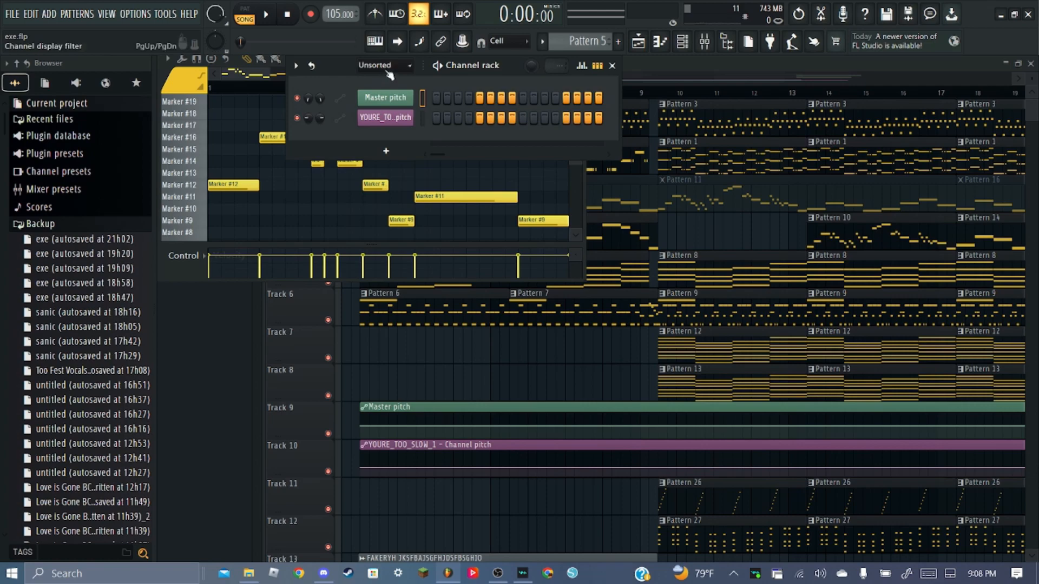
scroll(388, 74, up, 1)
right_click(409, 197)
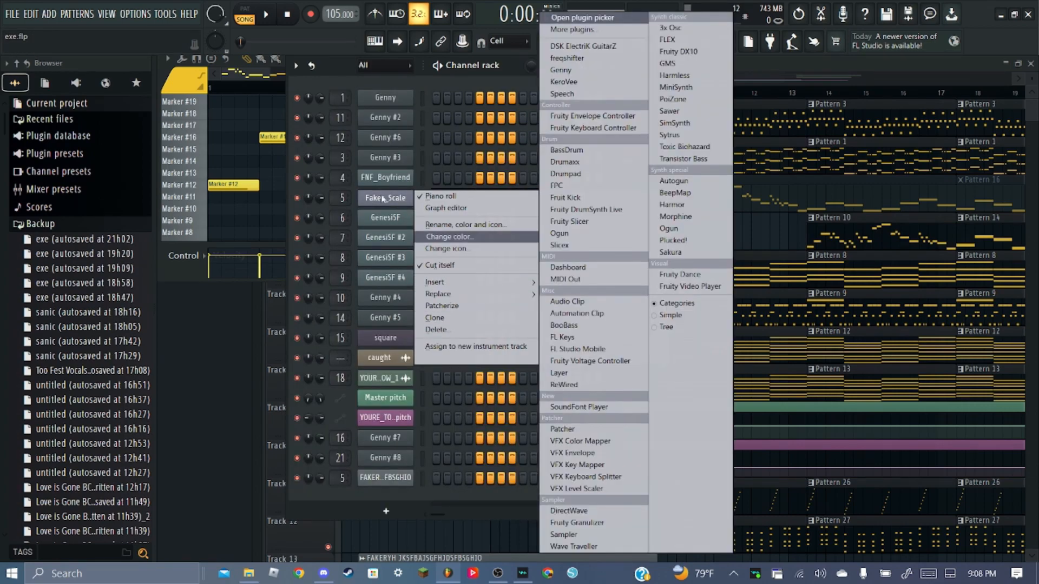
mouse_move(438, 298)
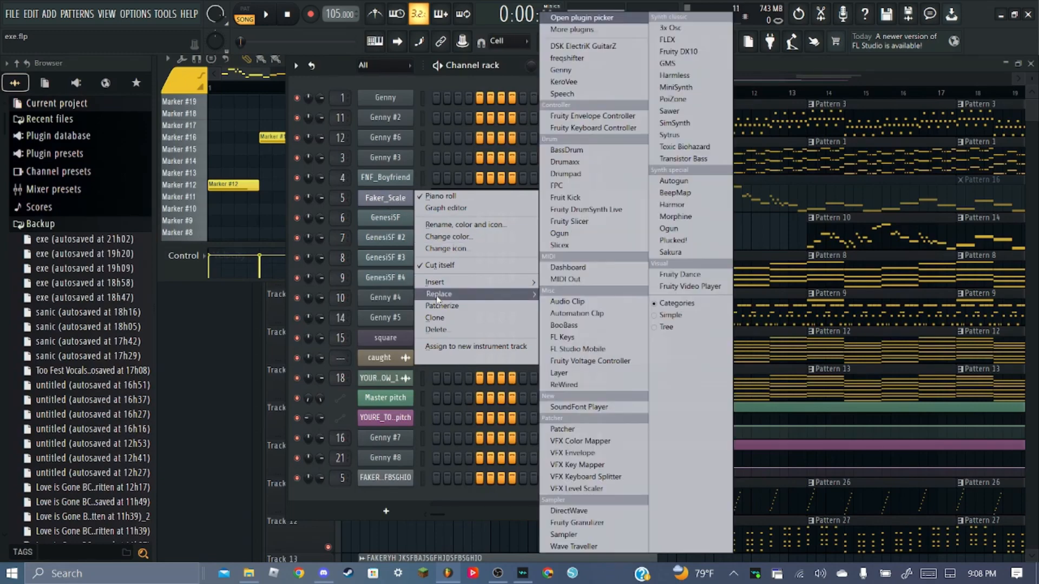
click(671, 28)
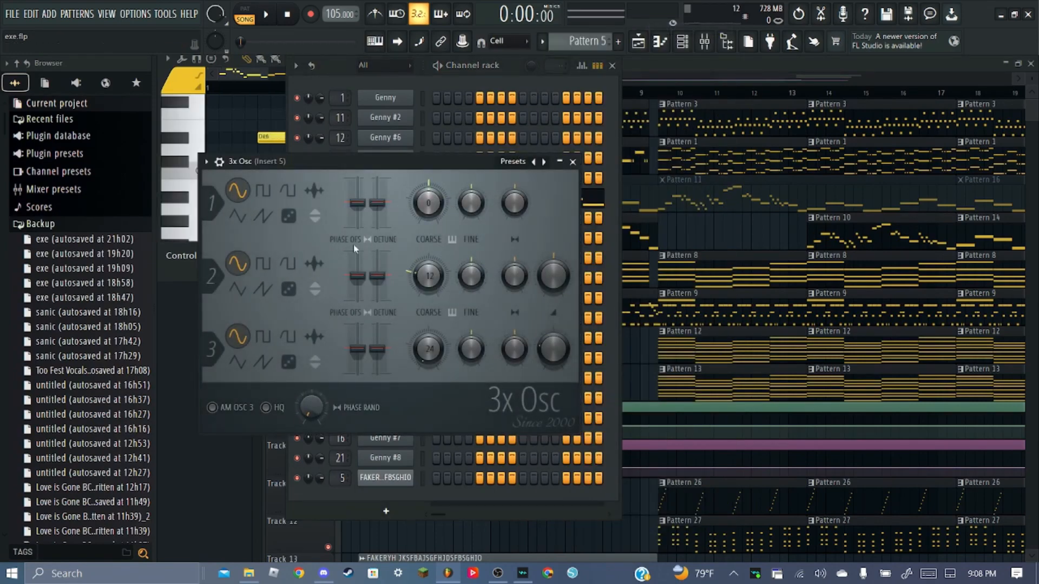
drag(429, 201, 429, 236)
drag(256, 161, 329, 184)
Bring the 3x Osc piano roll to the front, close the Playlist and place the Newtone window beside the melody
click(254, 108)
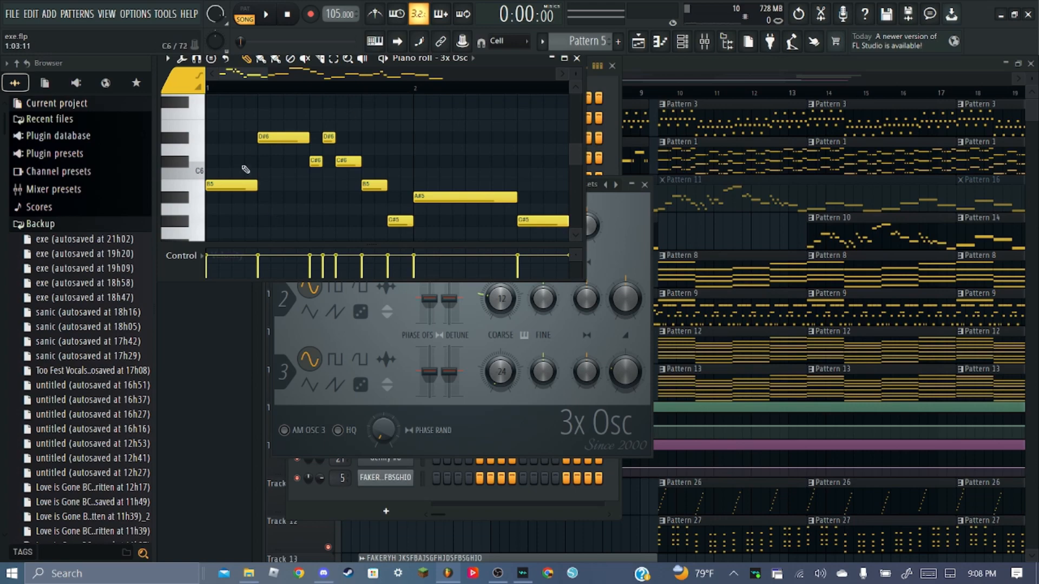
click(1031, 63)
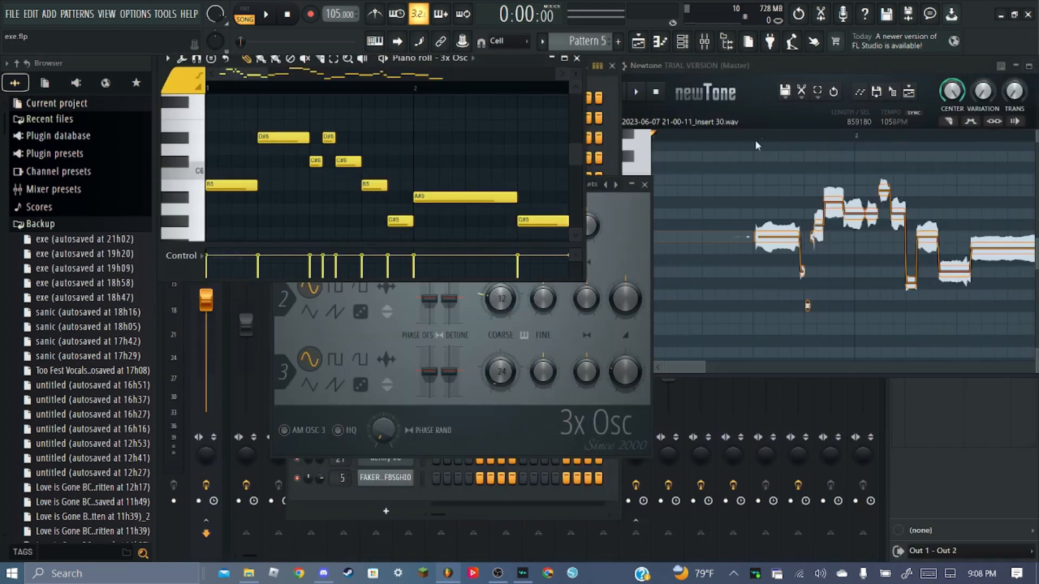
mouse_move(717, 64)
mouse_down()
mouse_move(726, 57)
mouse_move(703, 61)
mouse_up()
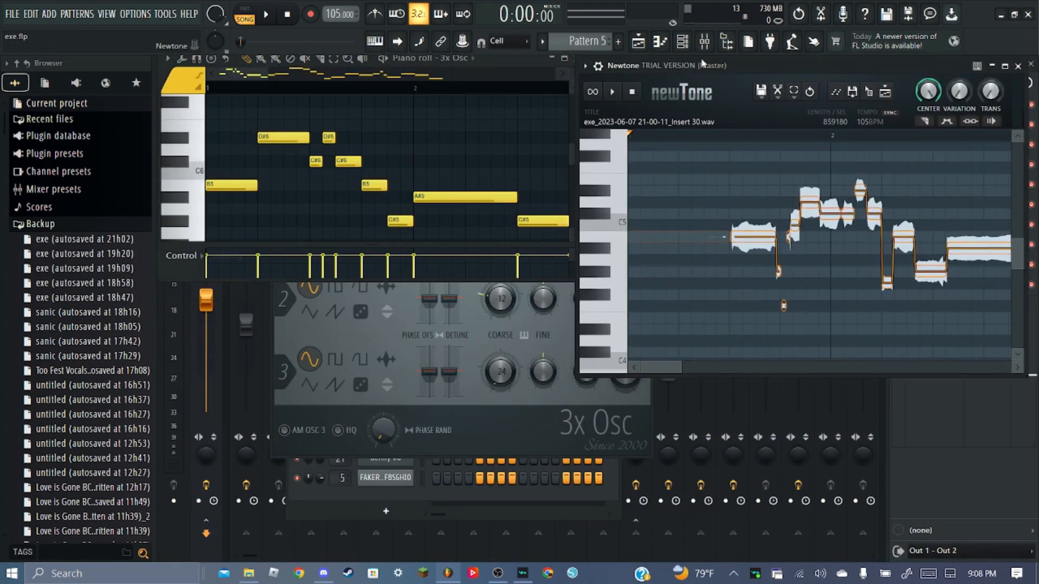
In Newtone, raise the two short slices after the first vocal note to B-4 to match the melody
drag(784, 305, 783, 237)
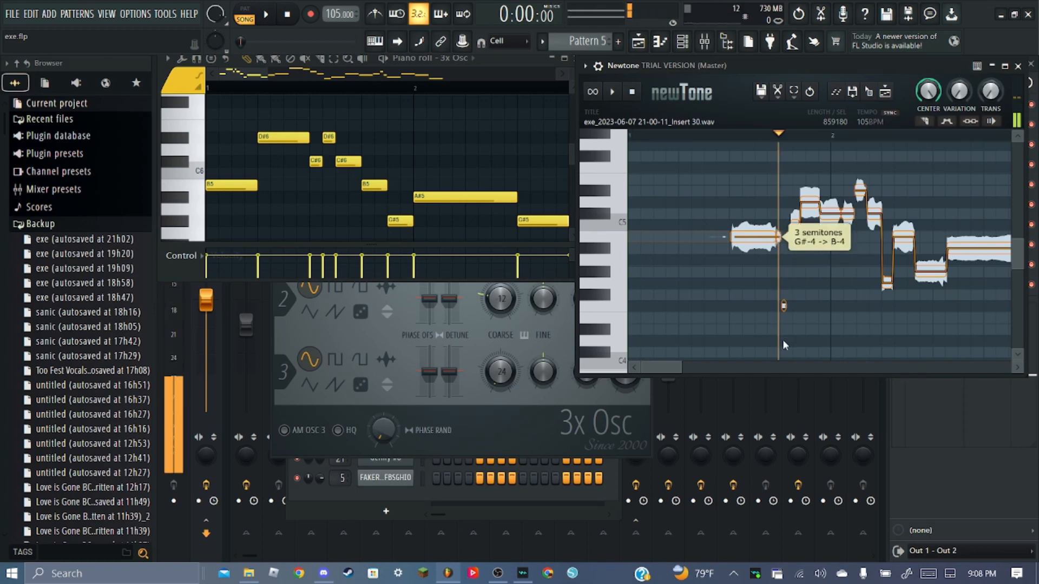
click(700, 135)
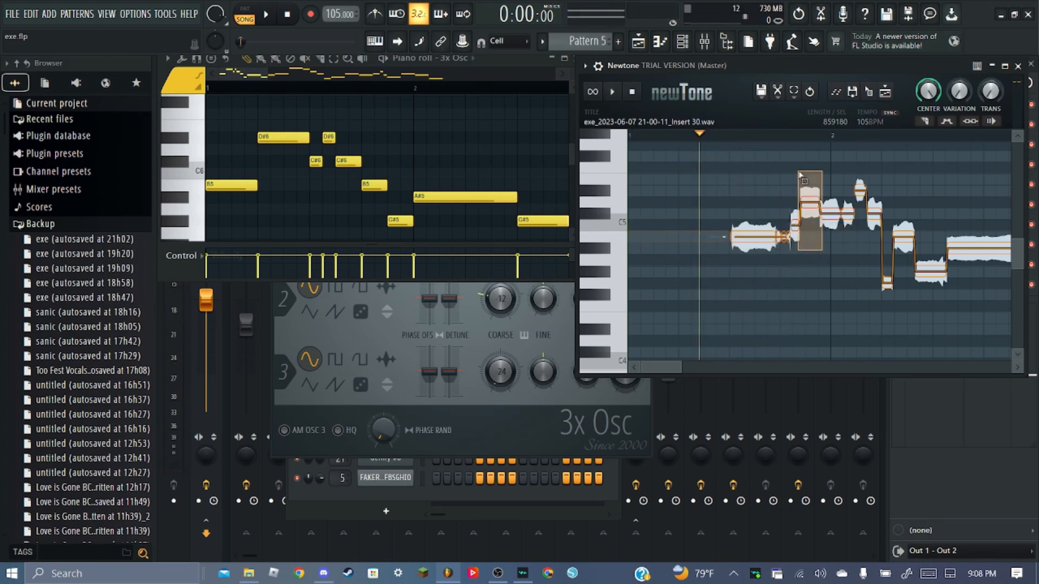
click(813, 249)
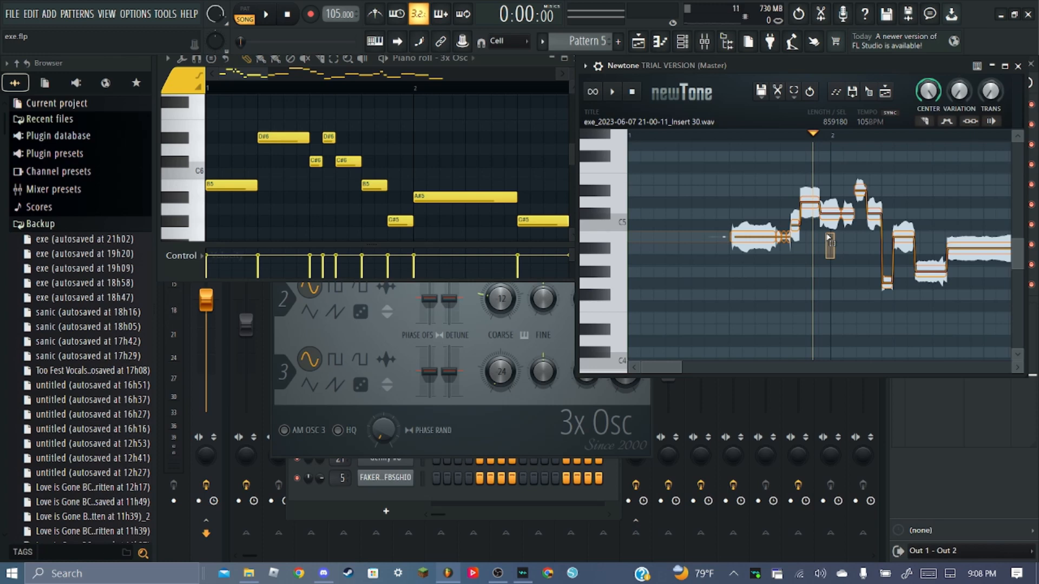
Raise the three vocal slices leading into bar 2 to D#-5 and play the phrase back
drag(827, 226, 792, 161)
click(603, 193)
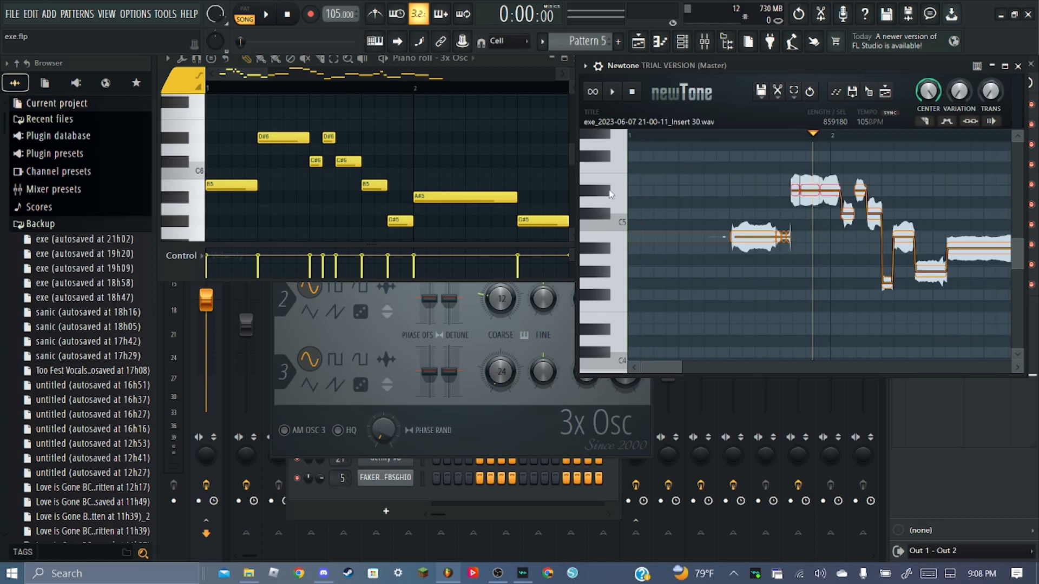
click(726, 137)
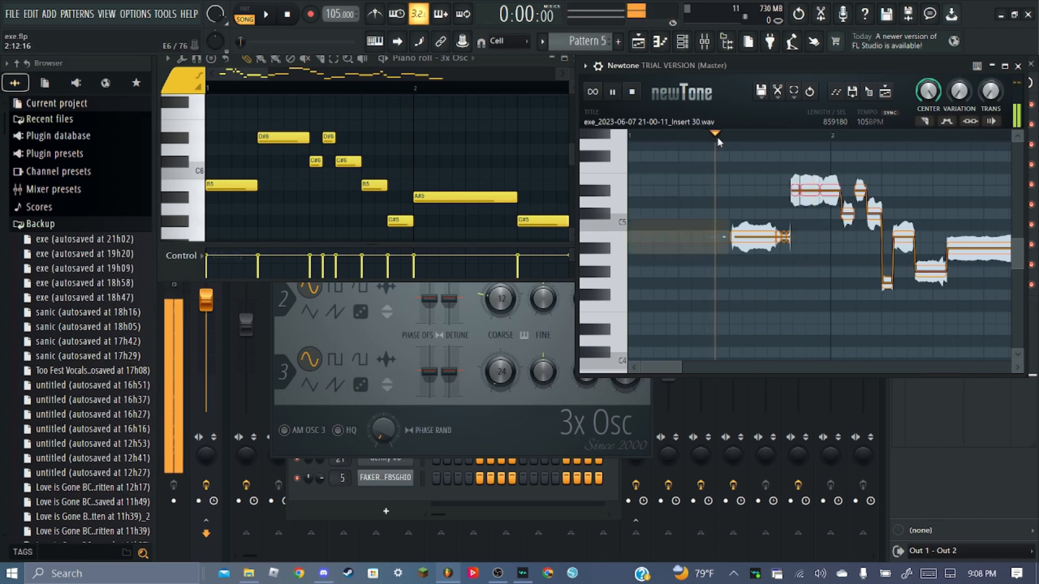
click(745, 136)
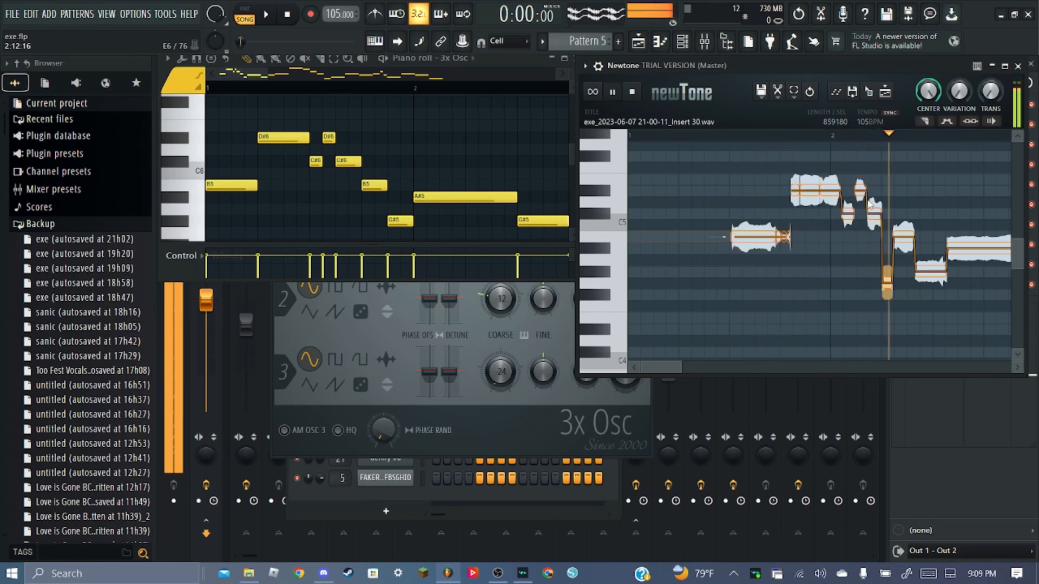
Raise the short low G-4 slice in bar 2 to C#-5 and replay the phrase through the following G#-4 note
key(space)
drag(889, 285, 889, 214)
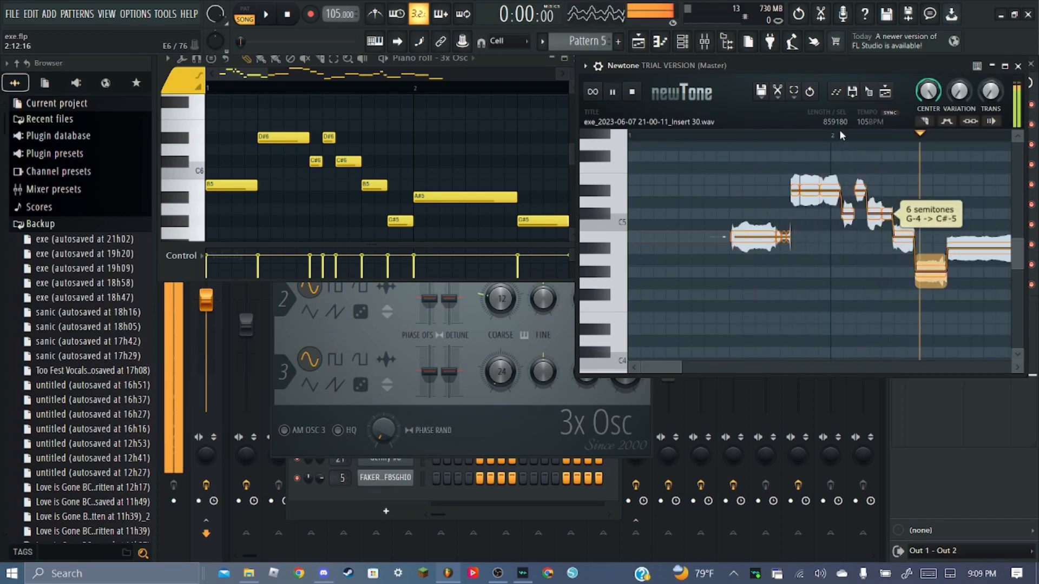
click(799, 136)
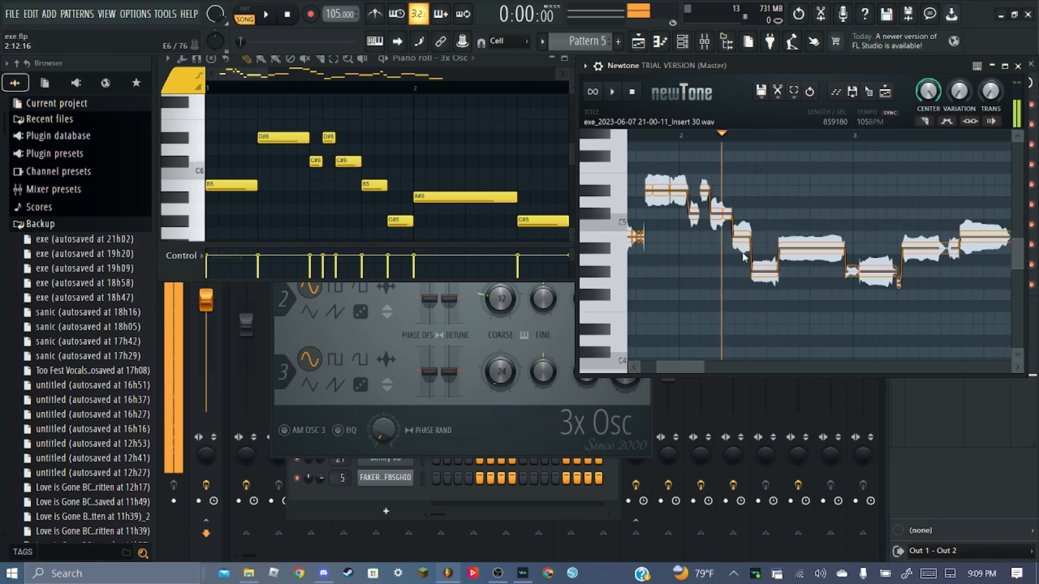
click(771, 273)
key(space)
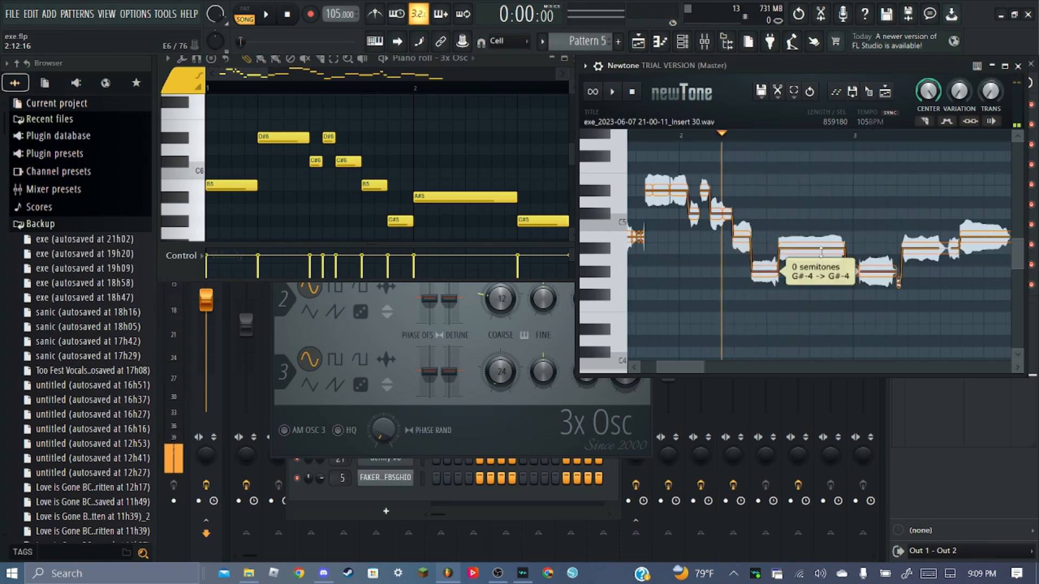
Raise the short slice at the start of bar 3 to A#-4, in line with the long note before it
click(821, 248)
drag(854, 272, 853, 249)
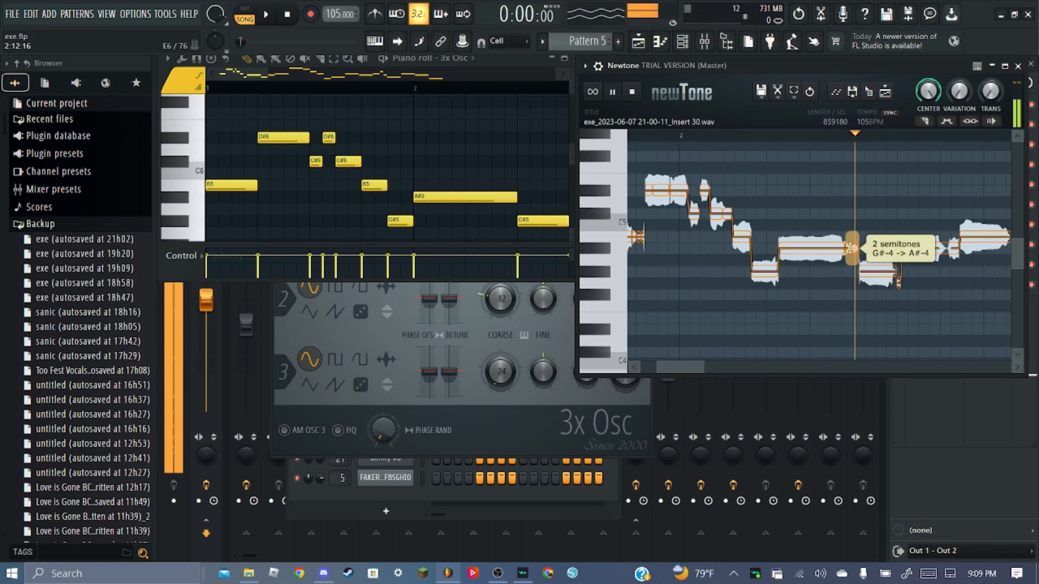
key(space)
Raise the short G-4 slice in bar 3 to G#-4 and bring the melody's bar 3 notes into view
drag(898, 283, 899, 271)
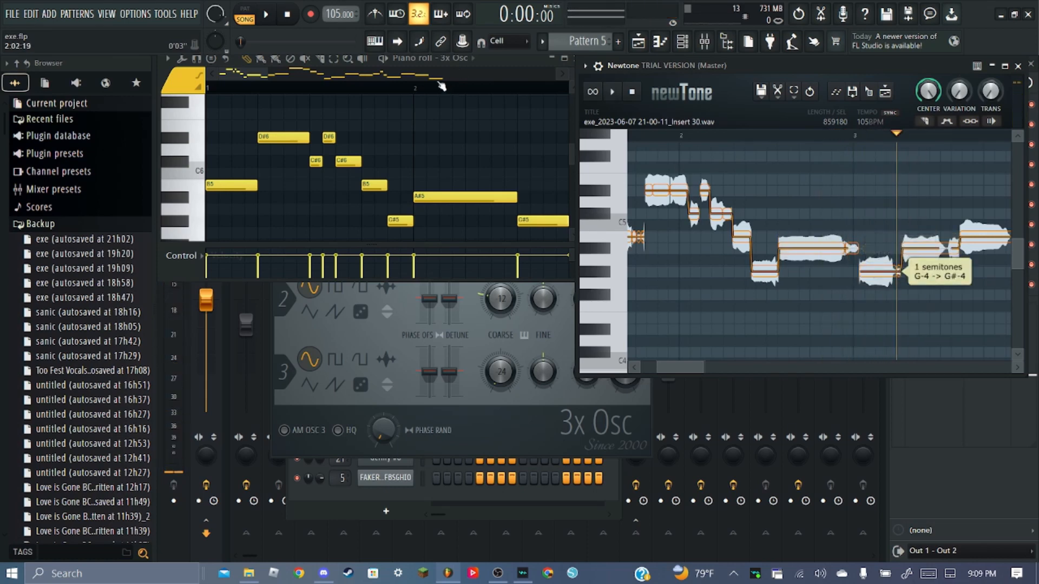
scroll(440, 75, down, 3)
scroll(440, 78, down, 2)
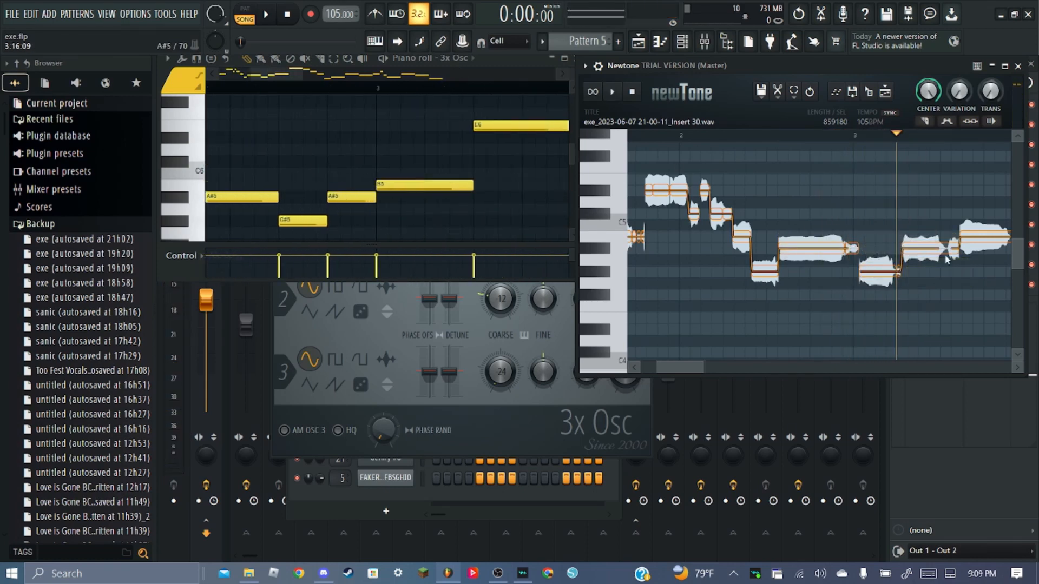
Raise the short A-4 slice before bar 3's long B-4 note to B-4, and the short slice starting bar 4 to E-5
scroll(671, 132, down, 2)
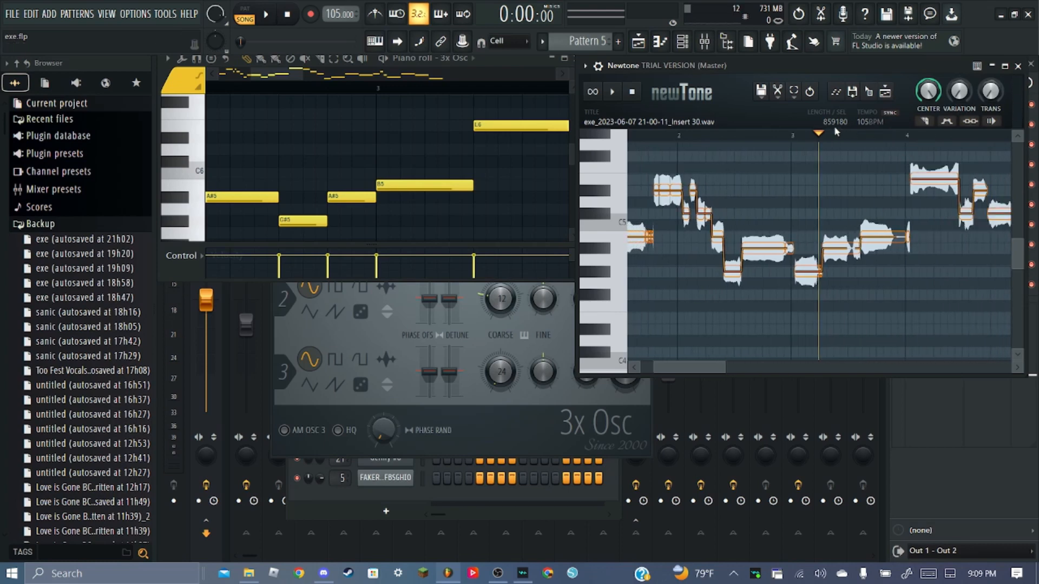
scroll(836, 132, up, 3)
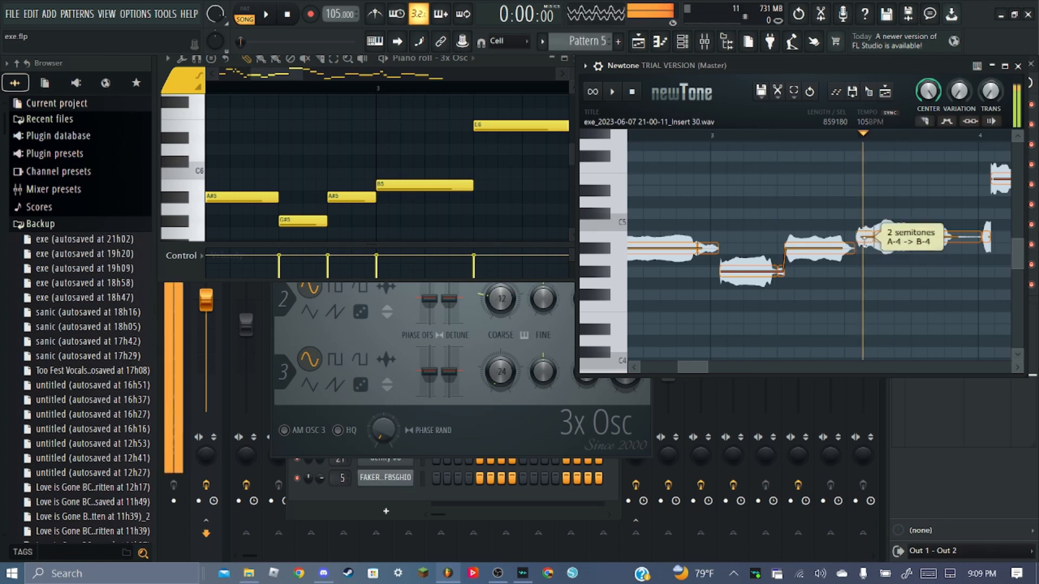
drag(864, 254, 864, 239)
scroll(799, 153, down, 2)
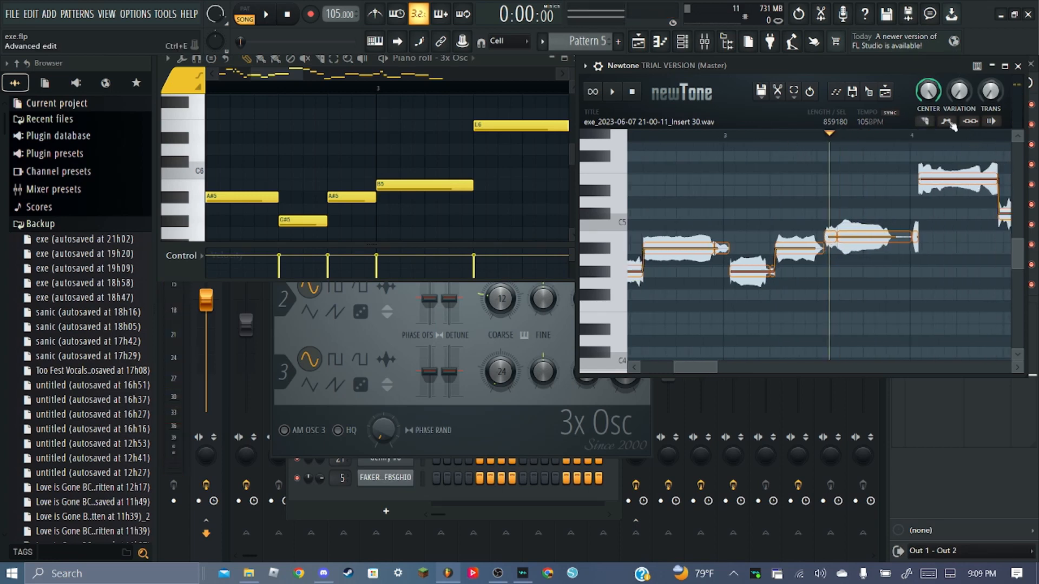
click(916, 238)
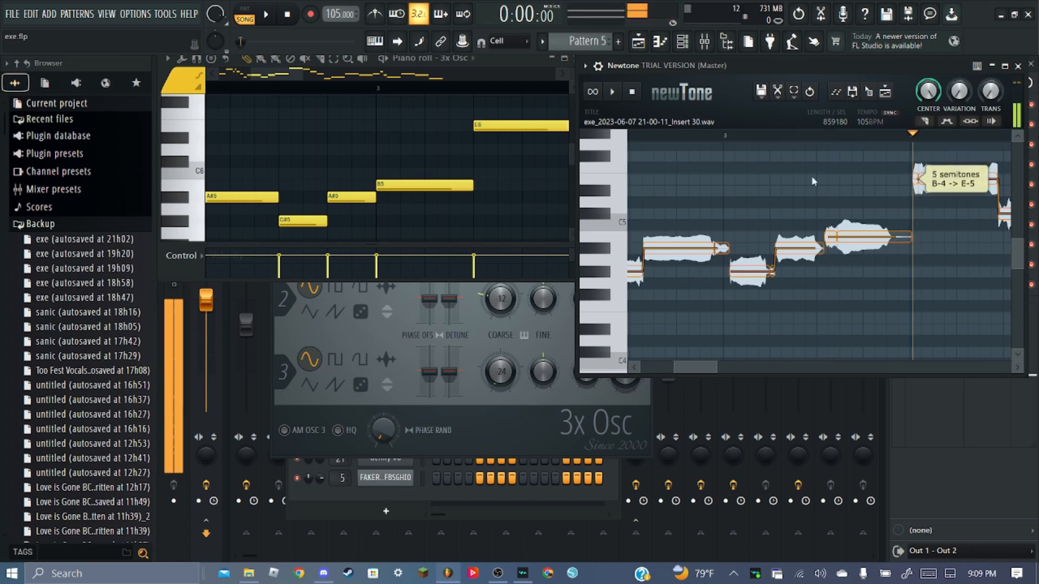
Cut the tail off the long E-5 note in bar 4 and lower that tail slice to D#-5
scroll(383, 98, right, 2)
scroll(382, 74, right, 1)
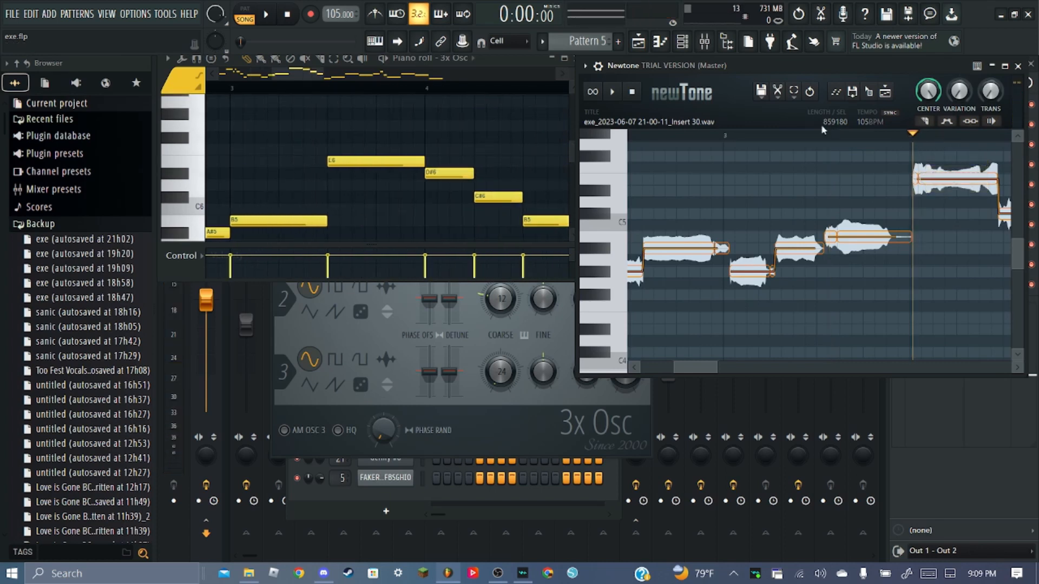
scroll(814, 129, down, 3)
scroll(955, 136, up, 3)
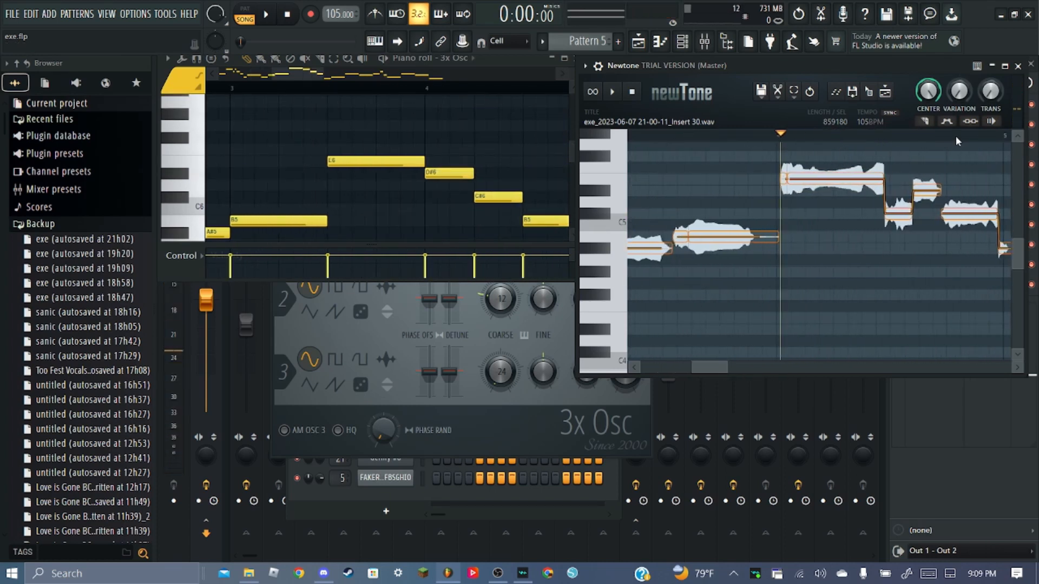
click(925, 121)
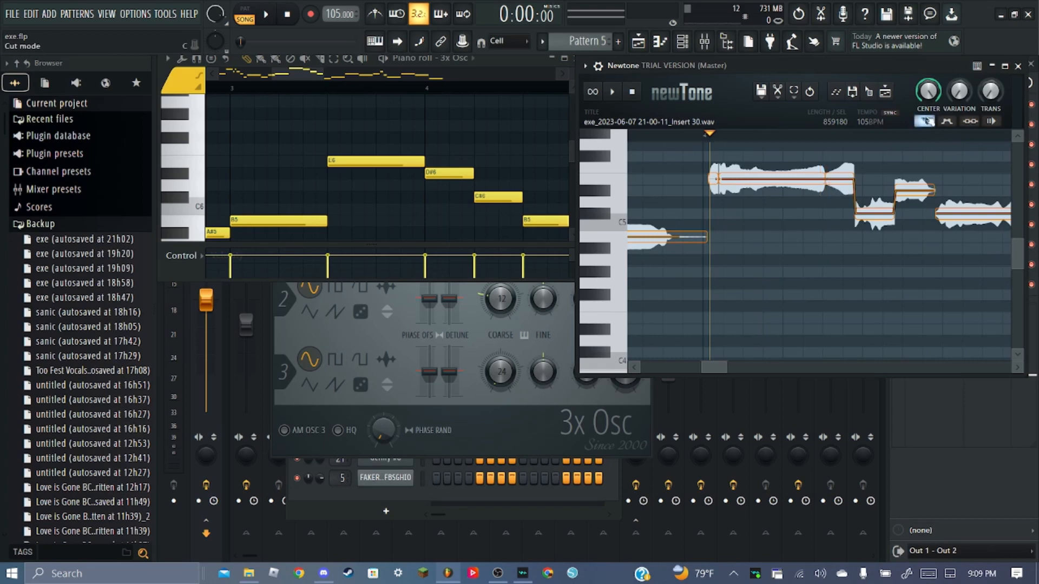
drag(842, 178, 842, 187)
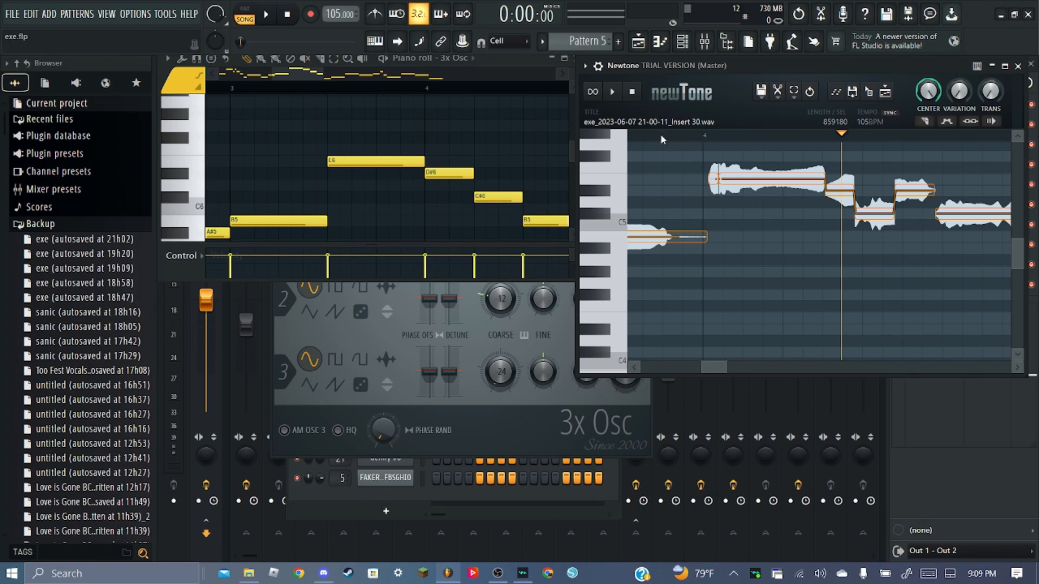
scroll(661, 150, down, 5)
scroll(741, 174, down, 1)
scroll(753, 178, up, 5)
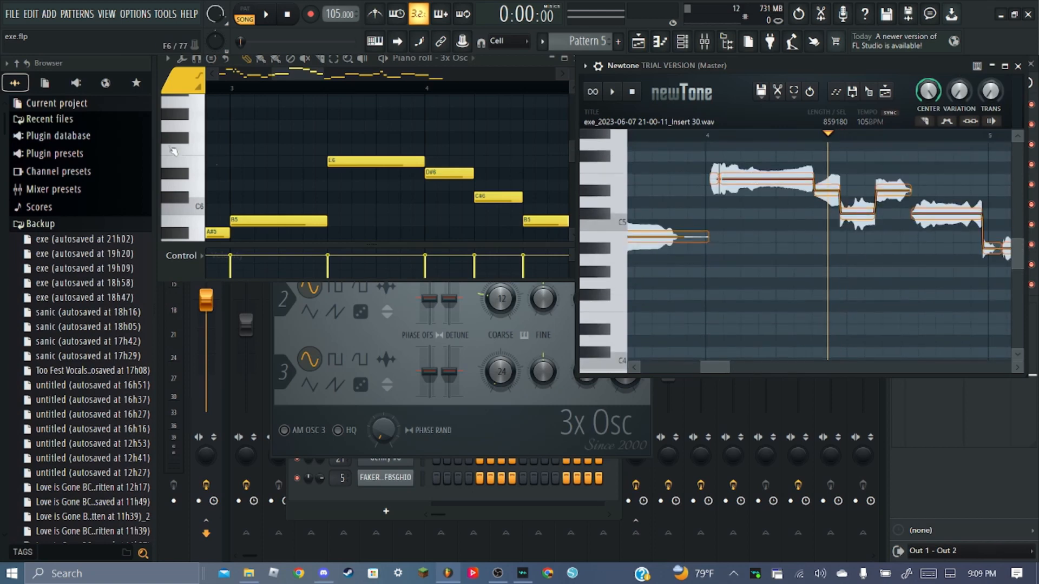
Play the phrase, then raise the bar 4 tail slice back to E-5 and the C#-5 slice after it to E-5
key(space)
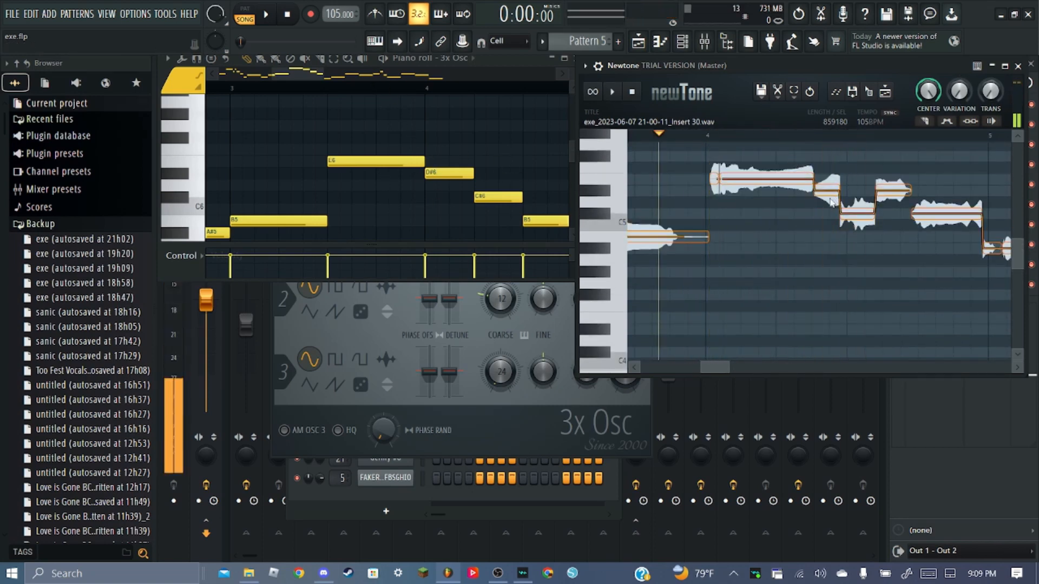
drag(829, 191, 828, 178)
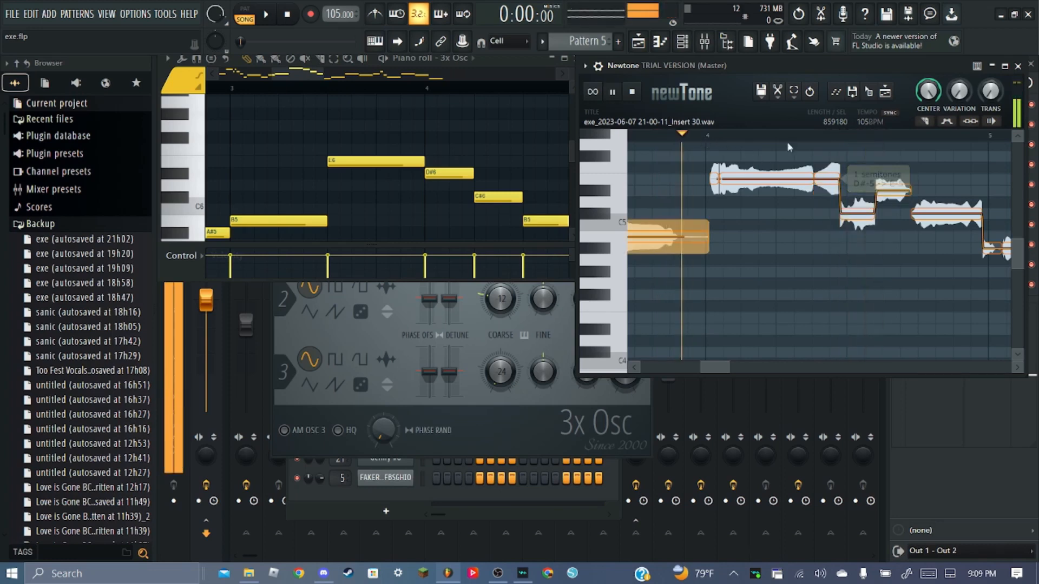
drag(868, 207, 868, 179)
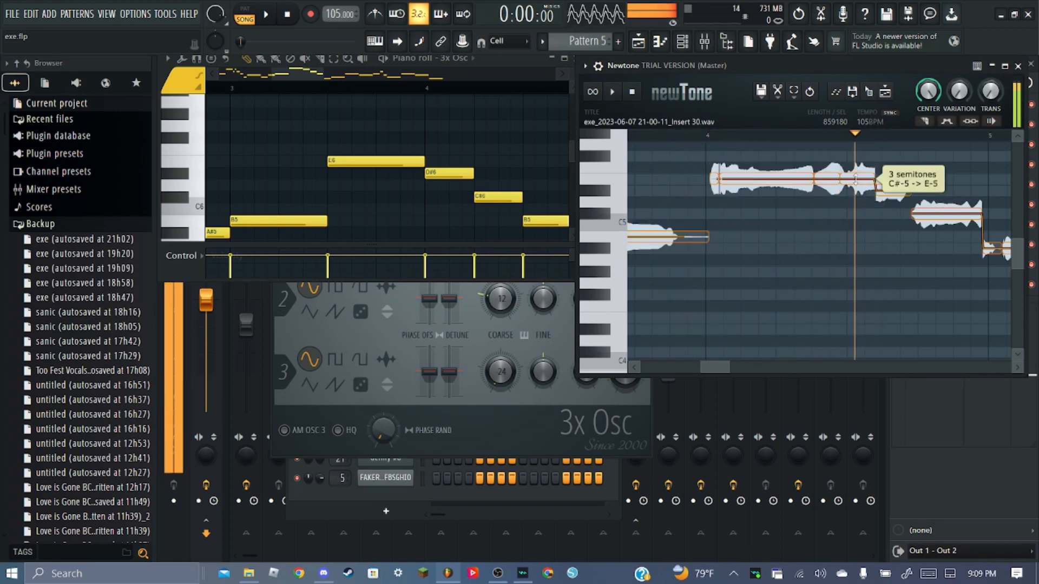
Lower the last E-5 slice in bar 4 to D#-5 and play back the transition
click(928, 122)
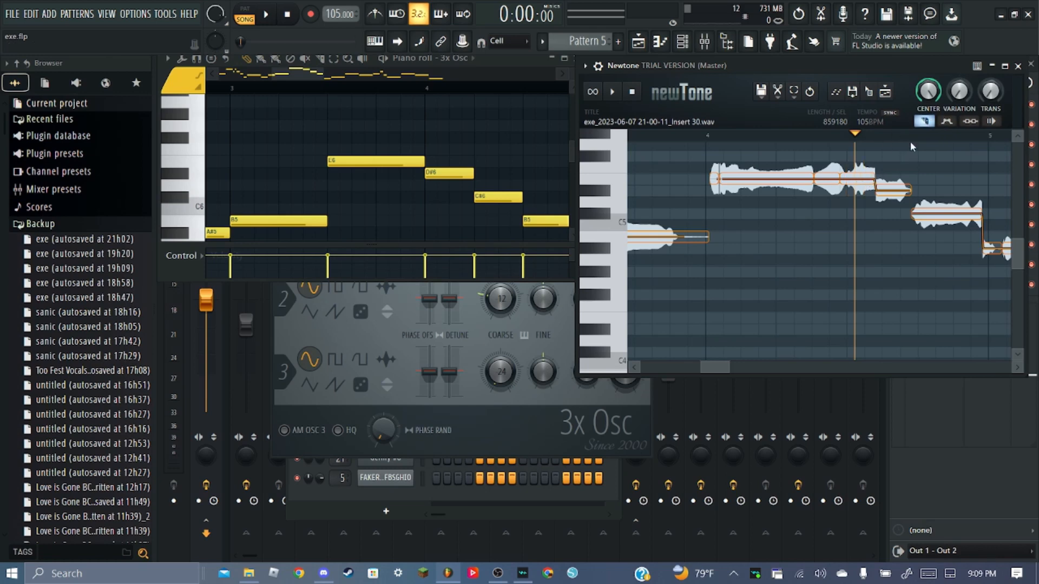
click(922, 122)
drag(869, 177, 869, 188)
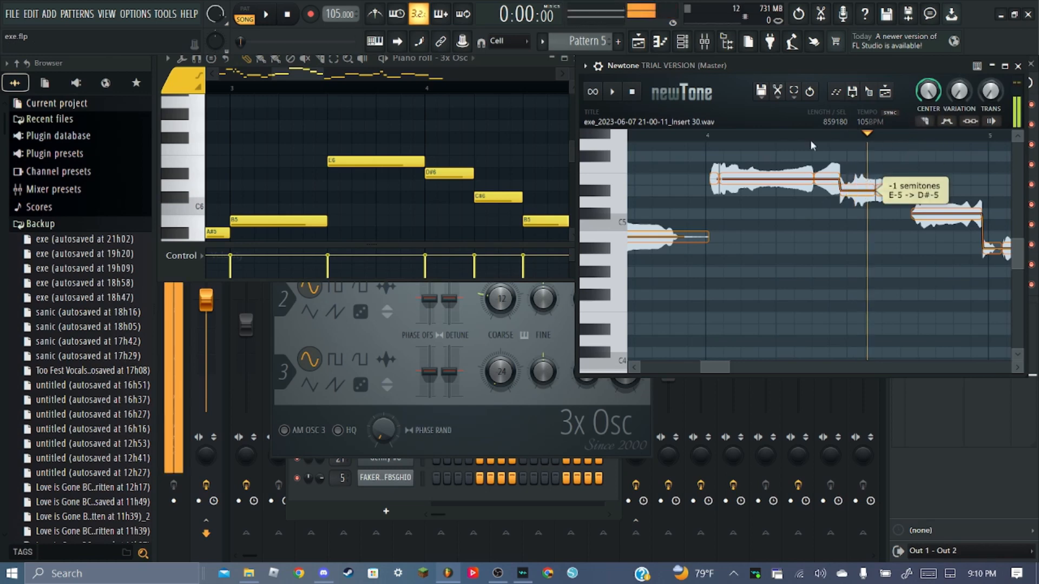
click(799, 134)
key(space)
key(space)
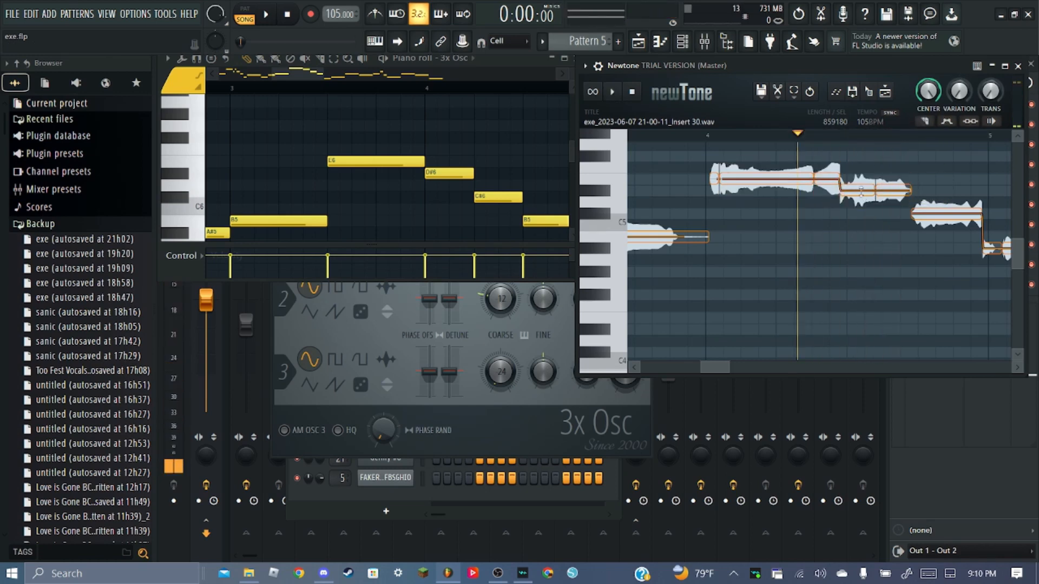
Cut the first D#-5 slice in bar 4, raise its front part to E-5, and replay through the following C#-5 note
click(925, 123)
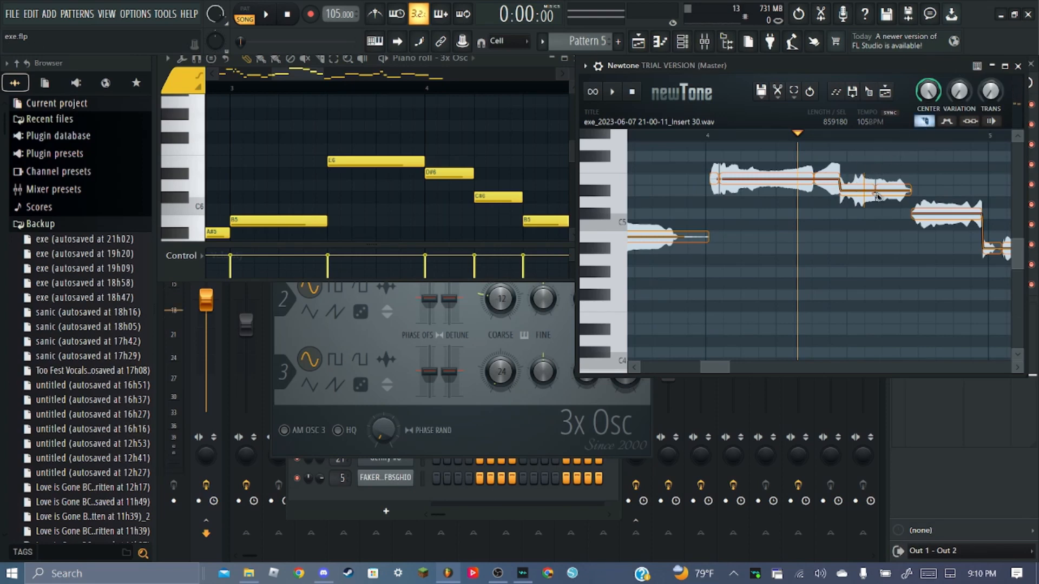
click(925, 121)
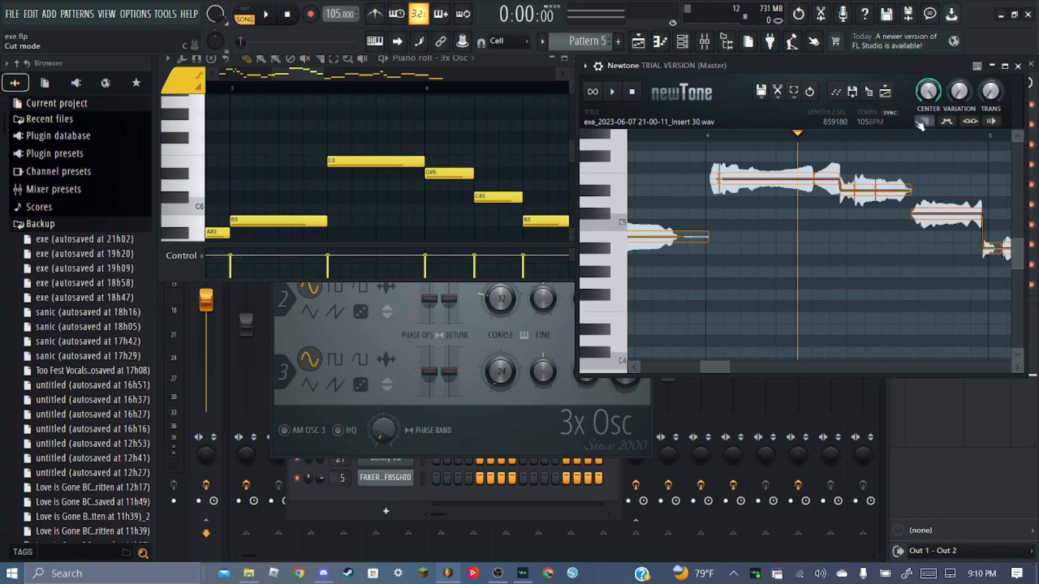
drag(849, 189, 848, 179)
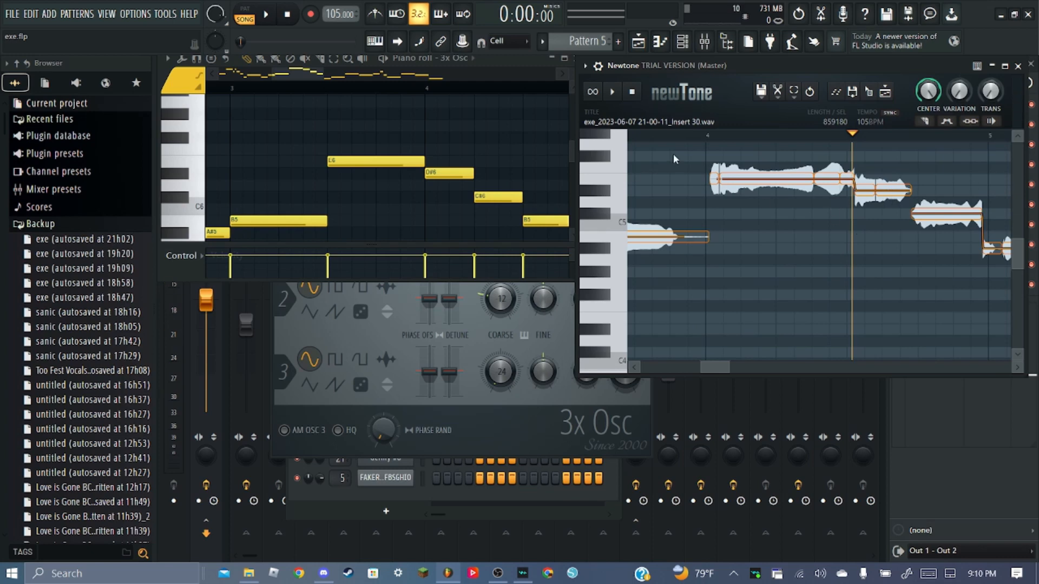
click(657, 136)
scroll(701, 135, down, 1)
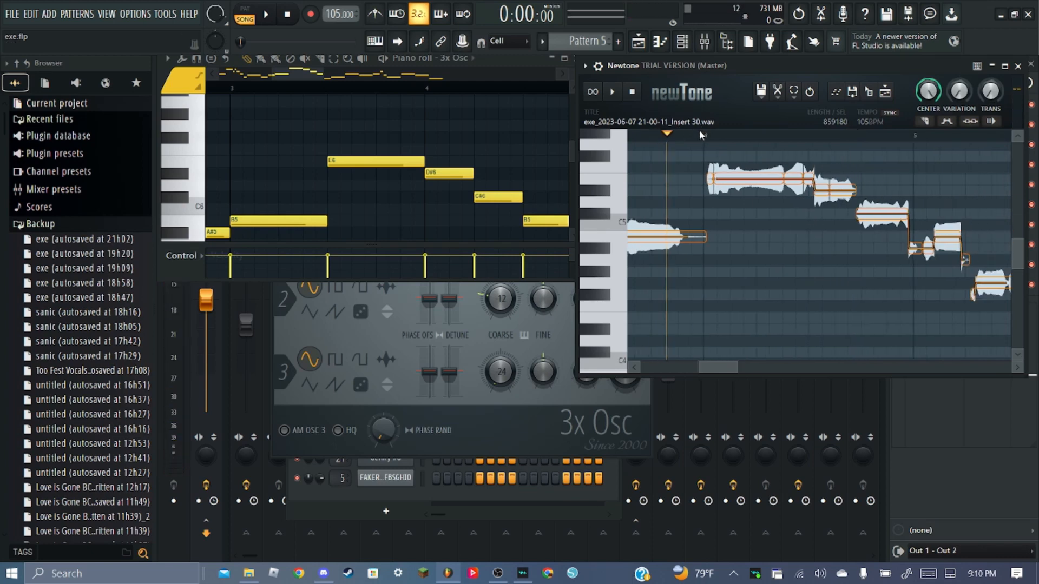
key(space)
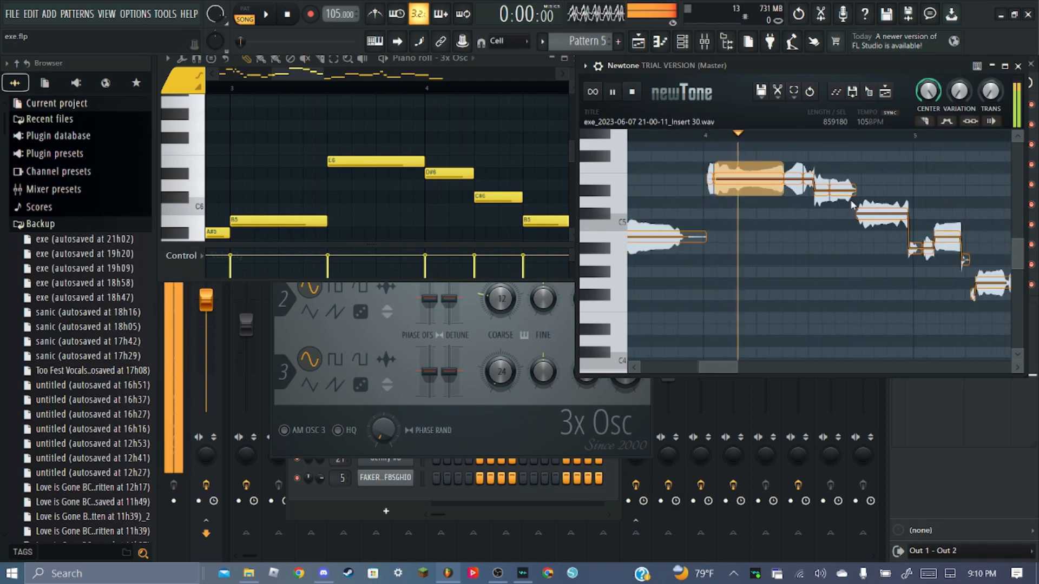
click(890, 217)
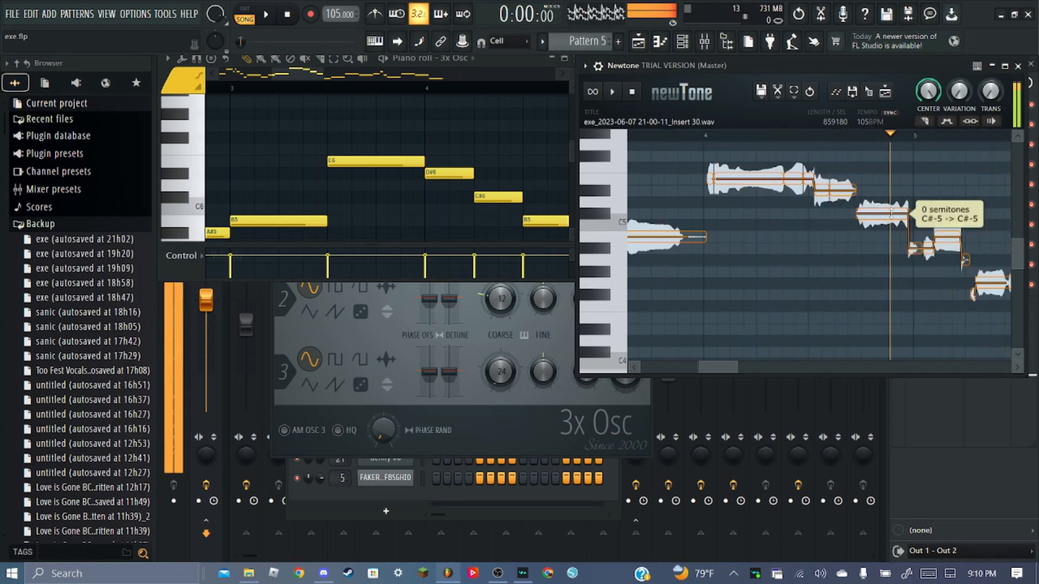
Raise the first short A#-4 slice at bar 5 to C#-5, and the short low slices around the B-4 note to B-4
scroll(693, 135, down, 1)
scroll(494, 148, down, 1)
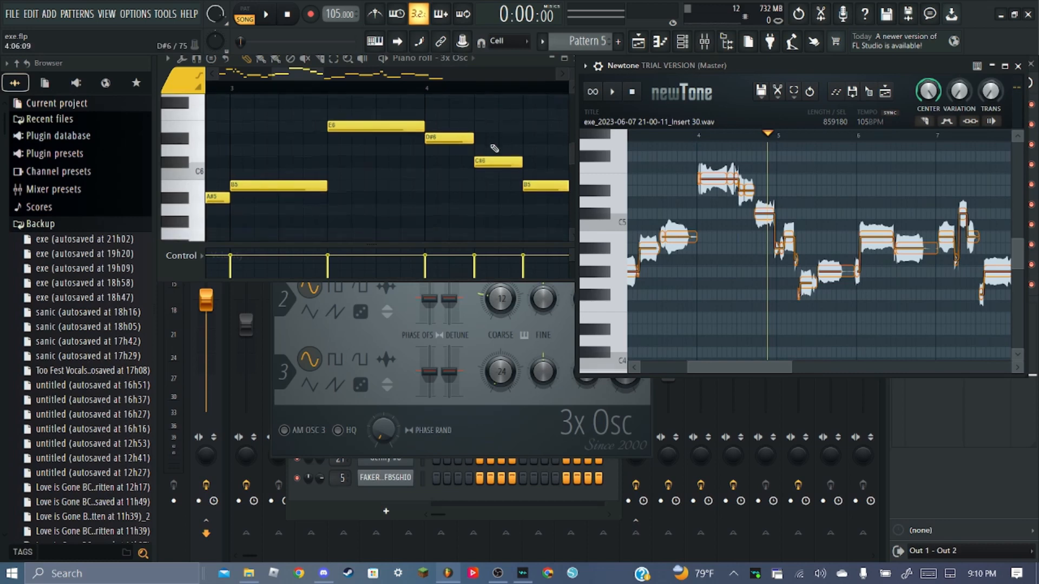
scroll(494, 148, right, 3)
click(707, 137)
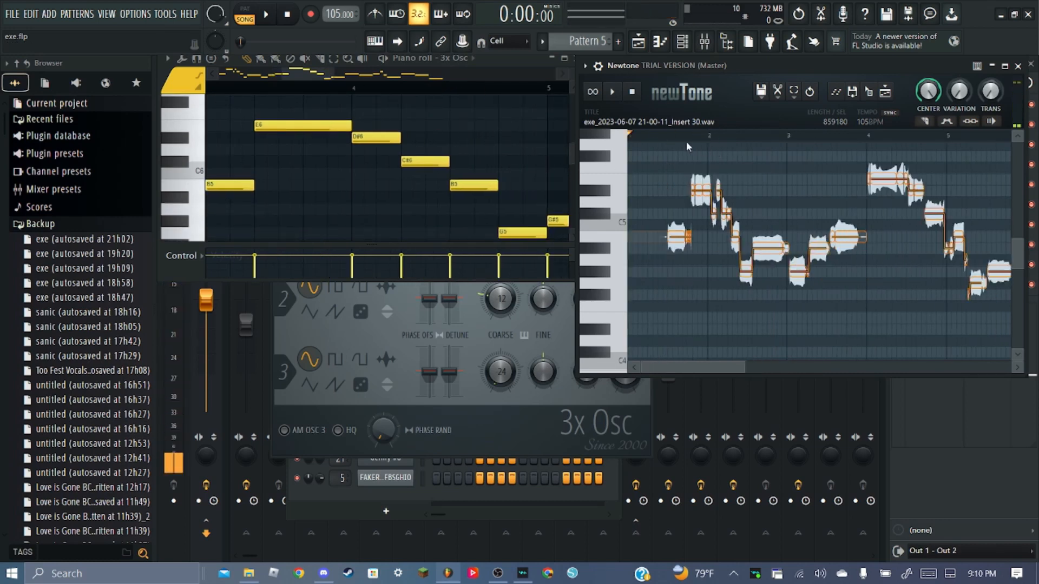
scroll(658, 138, down, 3)
scroll(832, 136, up, 4)
scroll(832, 135, up, 3)
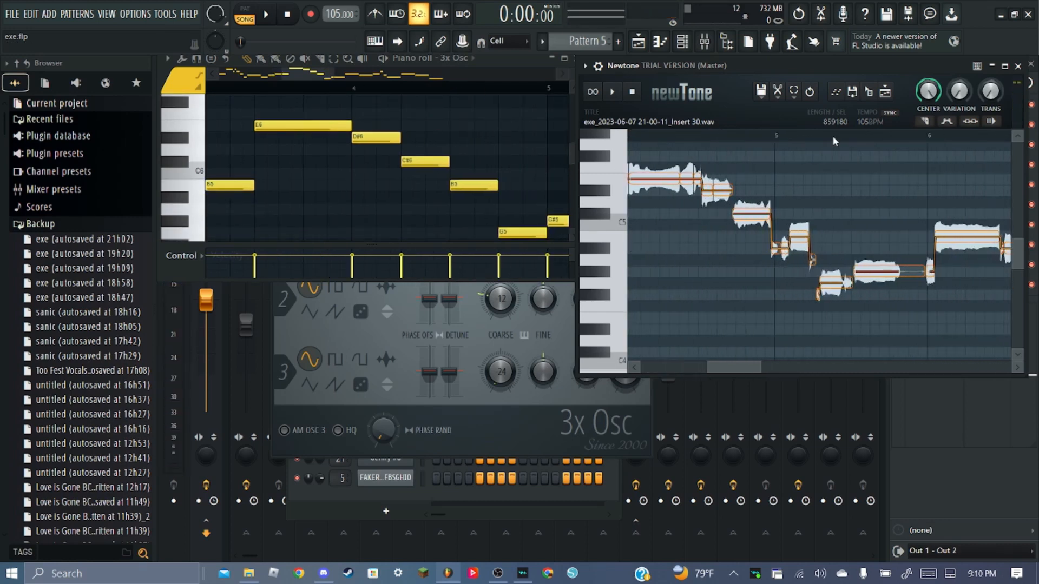
drag(771, 248, 809, 237)
drag(864, 314, 813, 264)
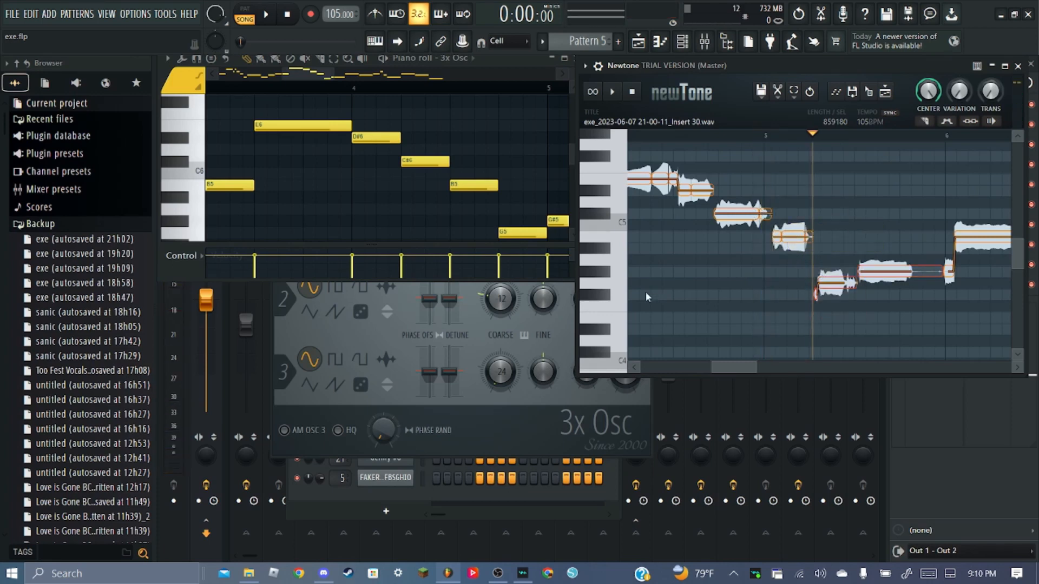
Raise the tiny low slice in bar 5 to G-4, play it back, and show the melody's bar 5 and 6 notes
click(829, 334)
drag(843, 321, 807, 268)
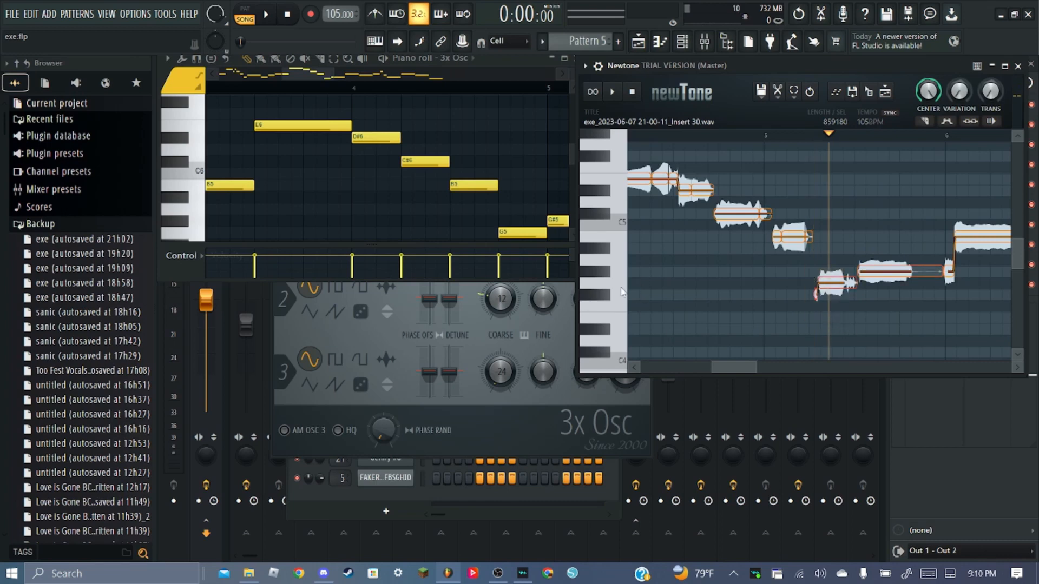
key(space)
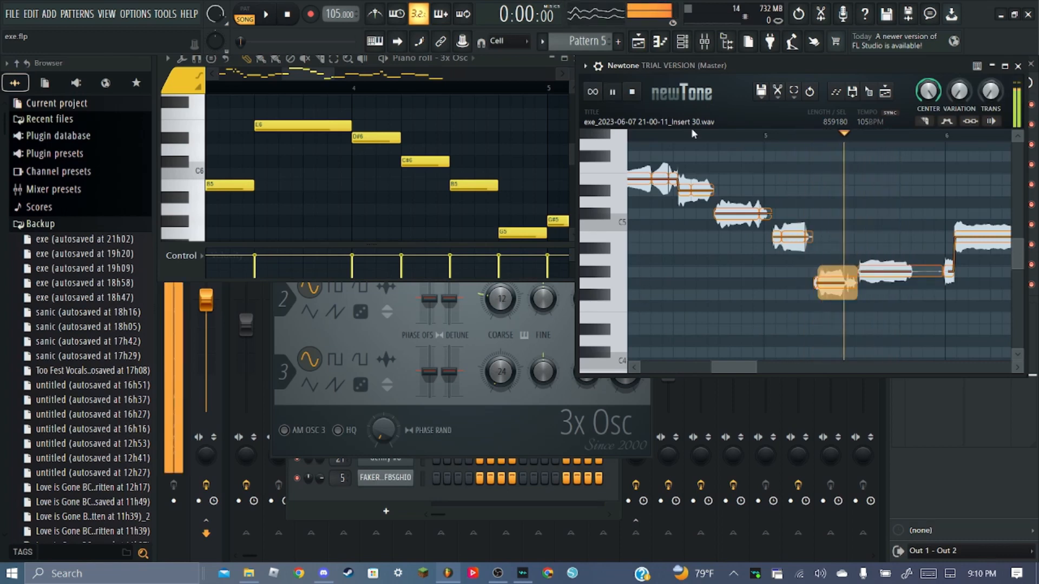
scroll(693, 133, down, 3)
scroll(461, 77, down, 3)
key(space)
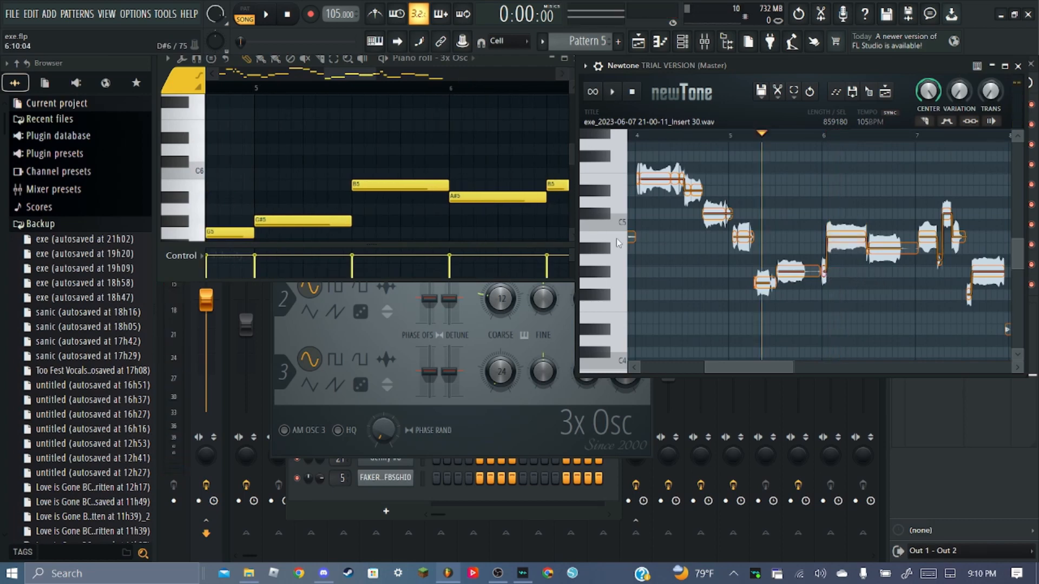
Raise the short slices at both ends of bar 6's first long note to B-4 while playing the phrase
key(space)
scroll(726, 130, down, 2)
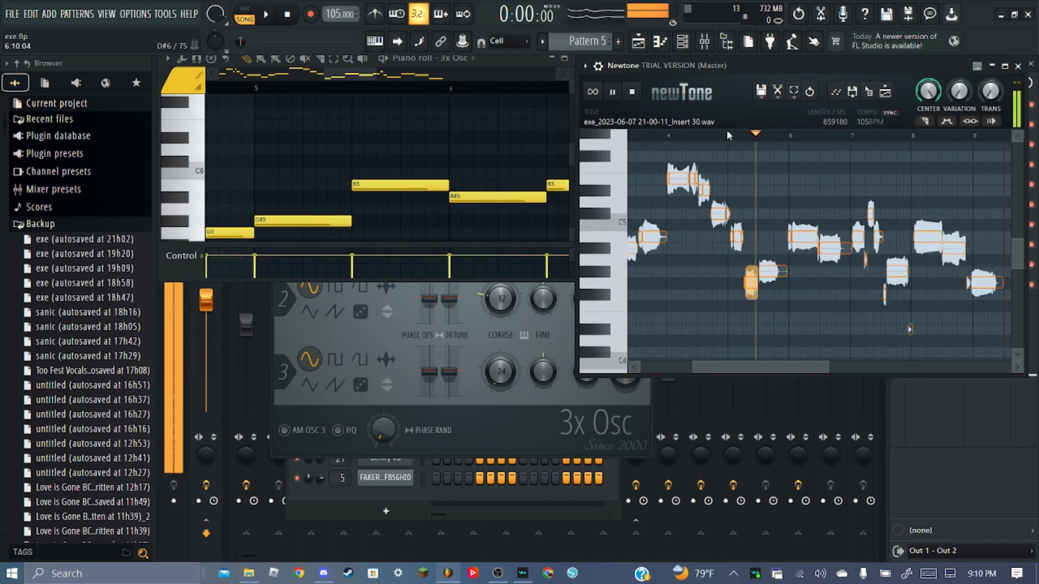
scroll(829, 138, up, 2)
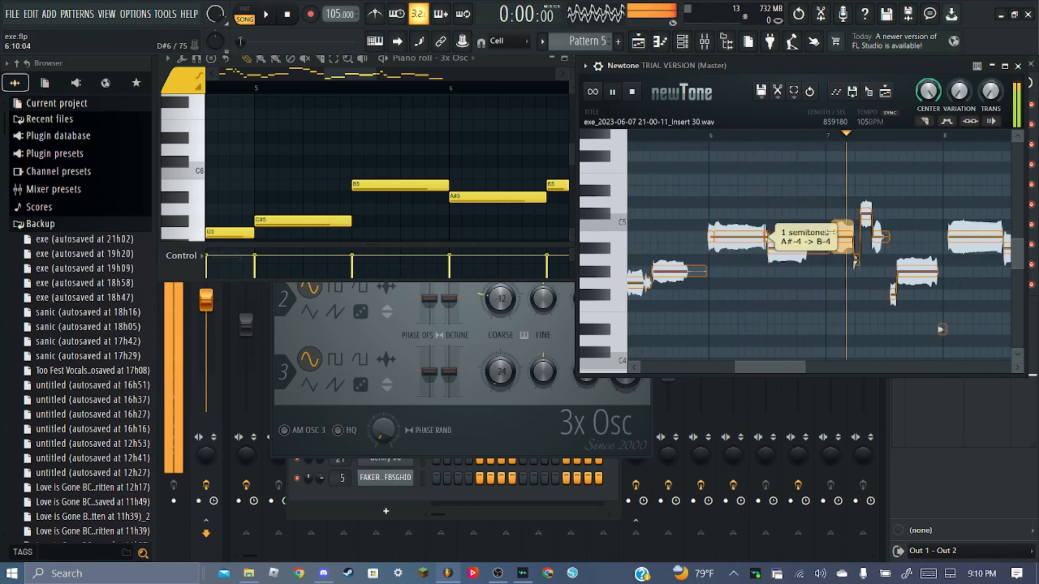
scroll(497, 77, down, 3)
key(space)
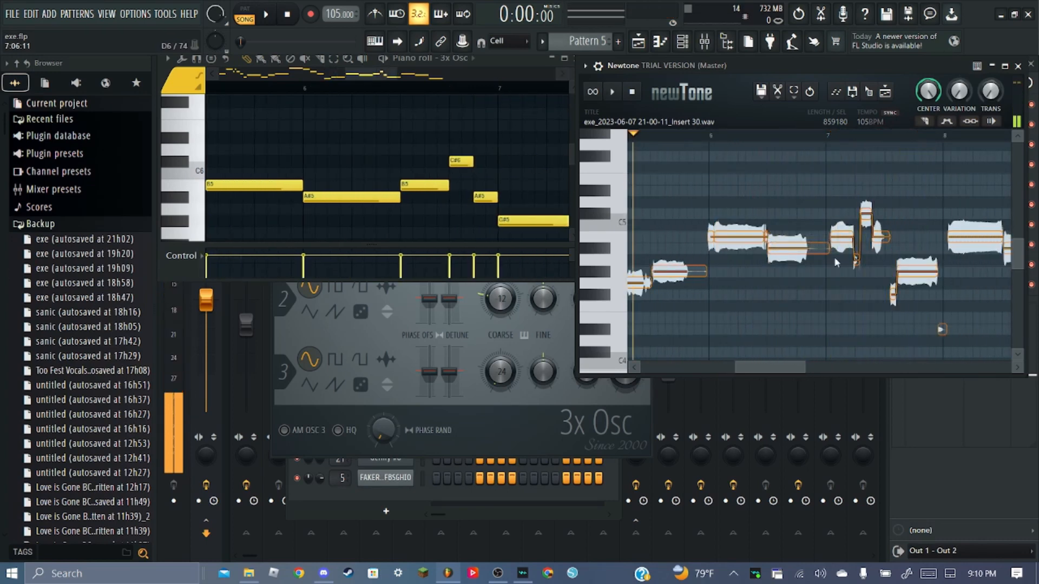
Raise the short A-4 slice in bar 7 to B-4 and the short low slice after it to G#-4, then replay
drag(856, 261, 856, 238)
click(883, 237)
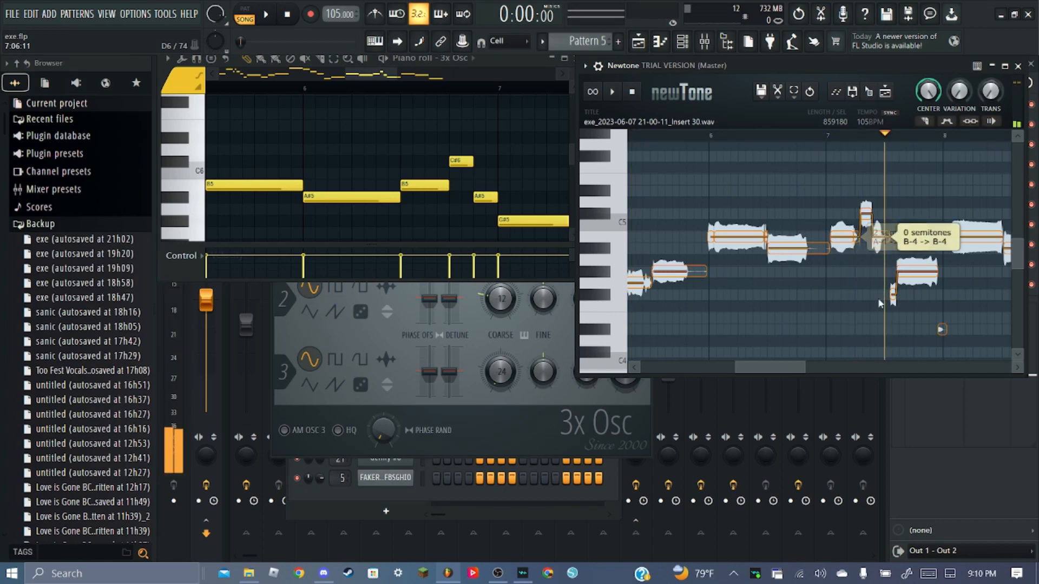
key(space)
scroll(778, 137, down, 2)
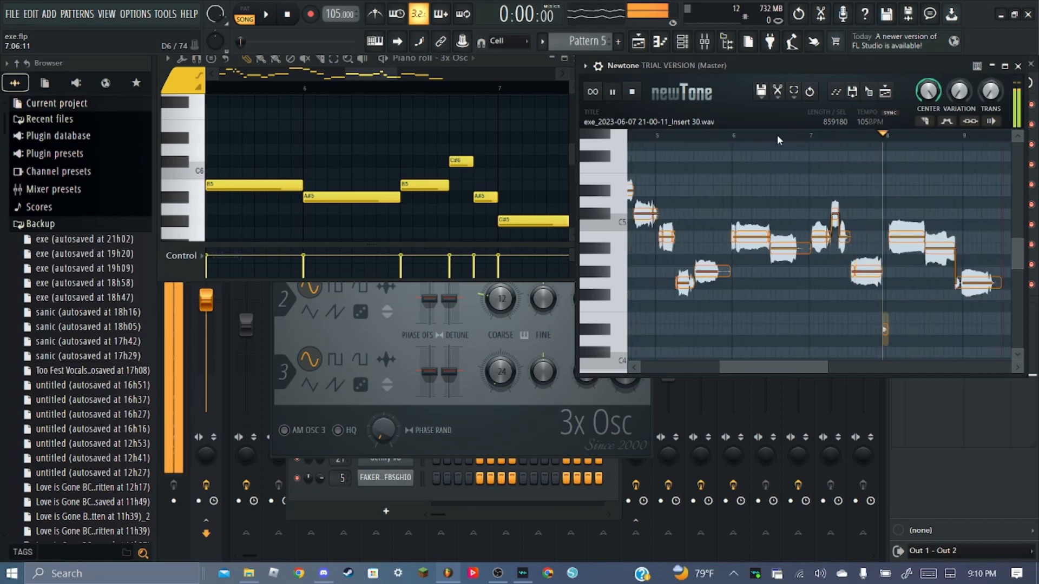
Raise the isolated low slice just before bar 8 to G#-4 and bring the melody's bar 7 and 8 notes into view
scroll(872, 136, up, 2)
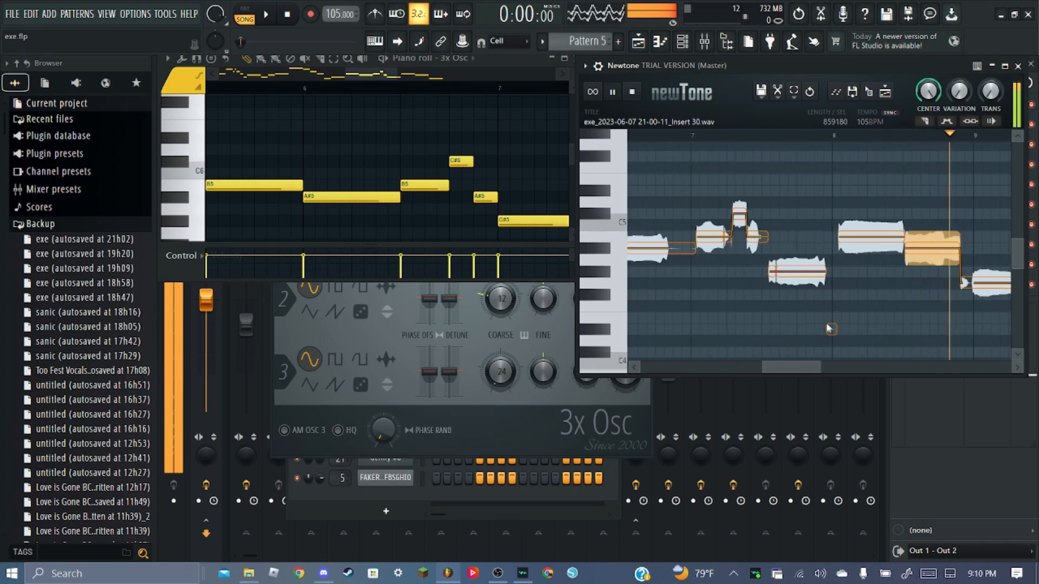
drag(830, 329, 833, 272)
key(space)
scroll(449, 77, down, 1)
click(456, 78)
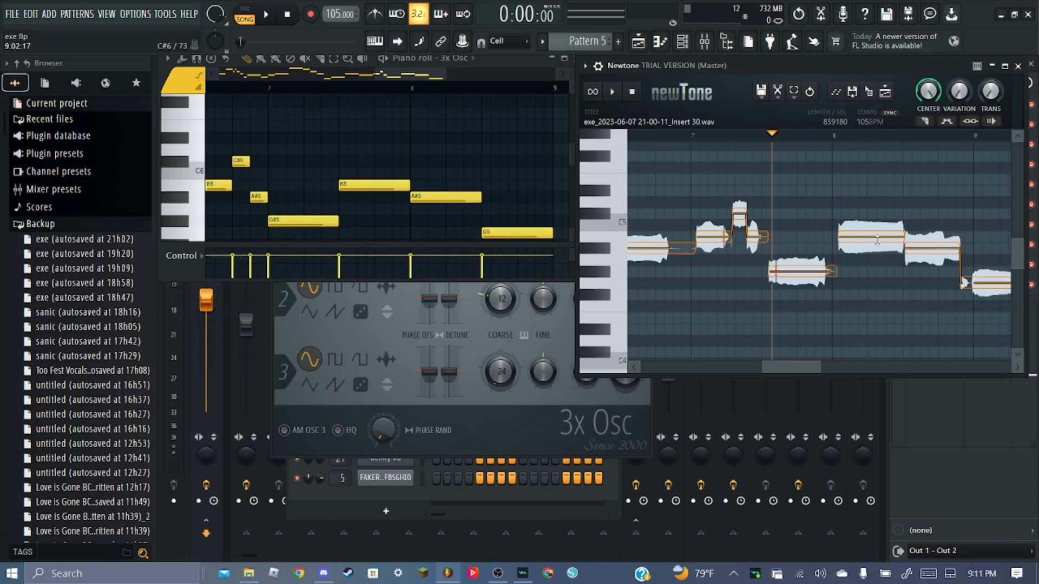
Raise the first long slice in bar 8 to E-5 and play the passage leading into it
drag(877, 242, 877, 193)
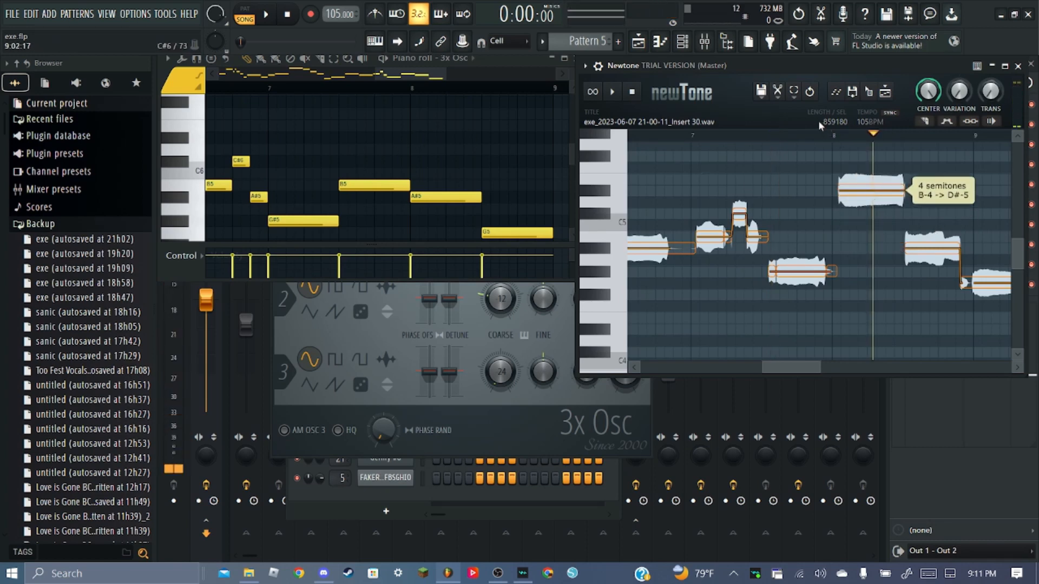
key(space)
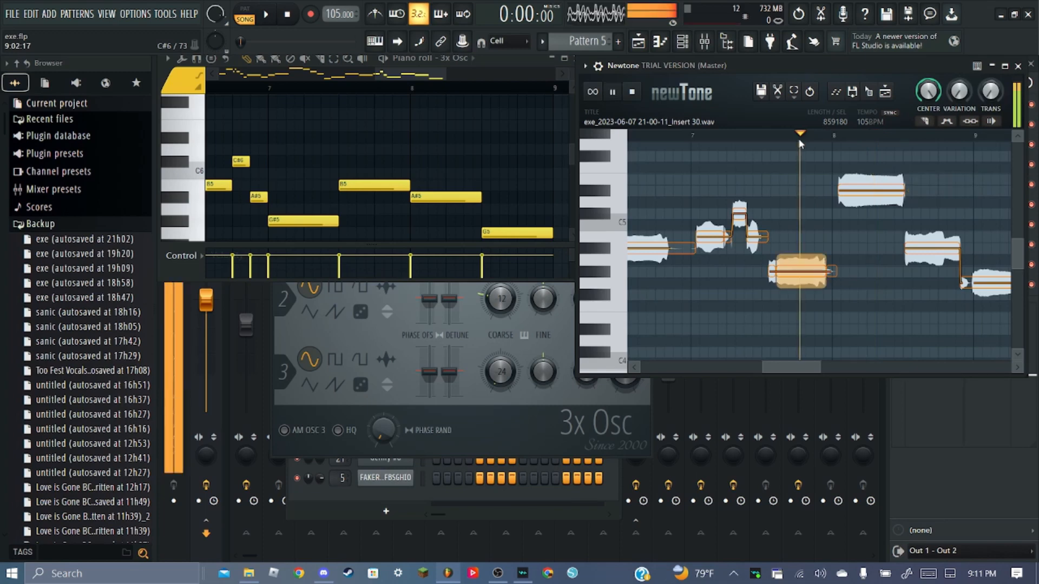
mouse_move(881, 200)
mouse_down()
mouse_move(882, 178)
mouse_move(882, 190)
mouse_up()
click(807, 136)
key(space)
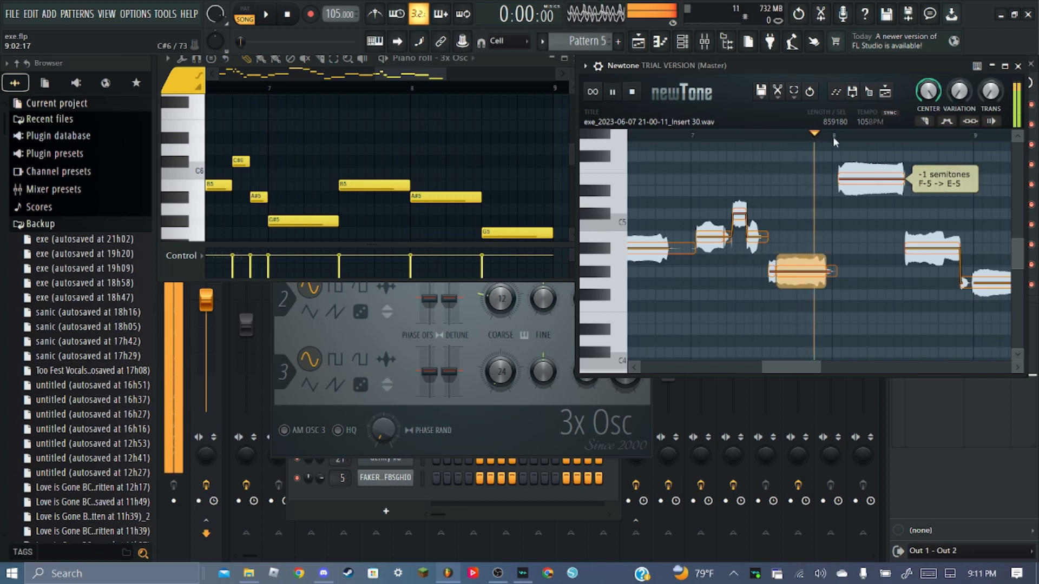
Raise the second slice in bar 8 to D#-5 and play it back
scroll(835, 141, down, 2)
scroll(836, 142, down, 1)
scroll(905, 139, up, 5)
key(space)
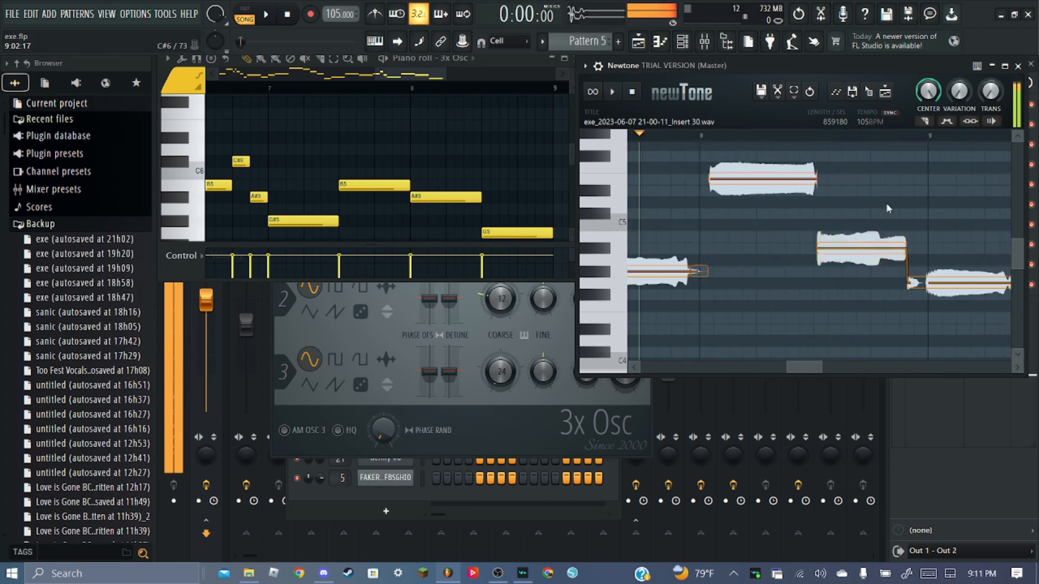
drag(866, 253, 858, 196)
key(space)
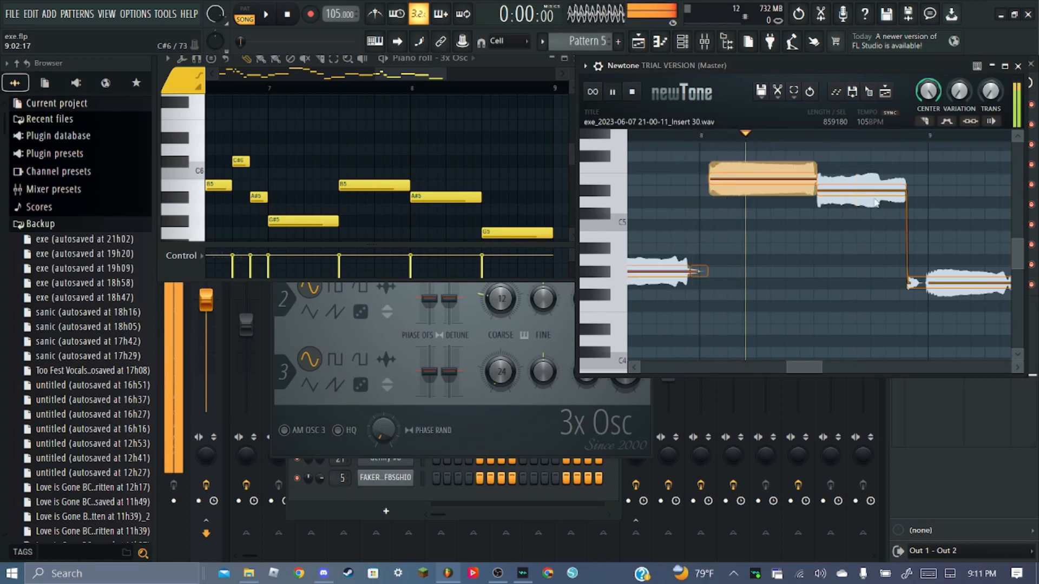
Try bar 8's second slice at C#-5, replay the bar, and return the slice to D#-5
drag(883, 202, 883, 221)
key(space)
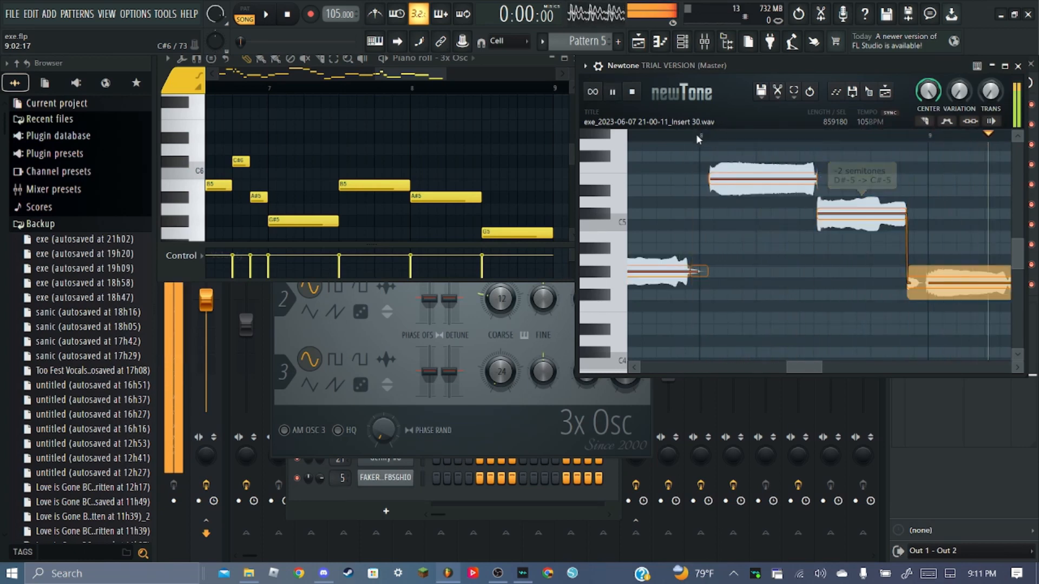
click(694, 136)
scroll(693, 135, down, 1)
scroll(693, 138, down, 2)
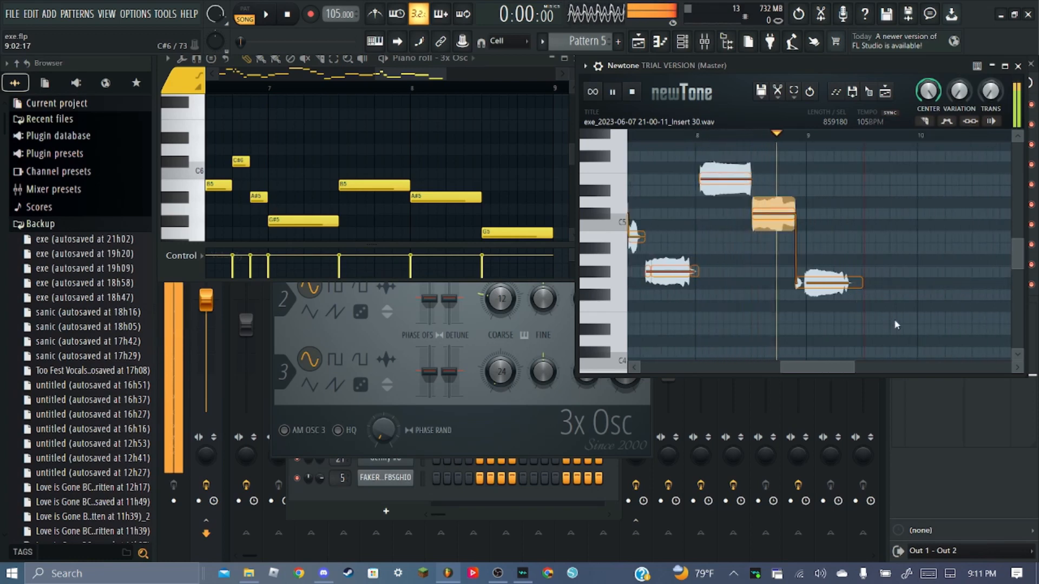
drag(774, 215, 774, 192)
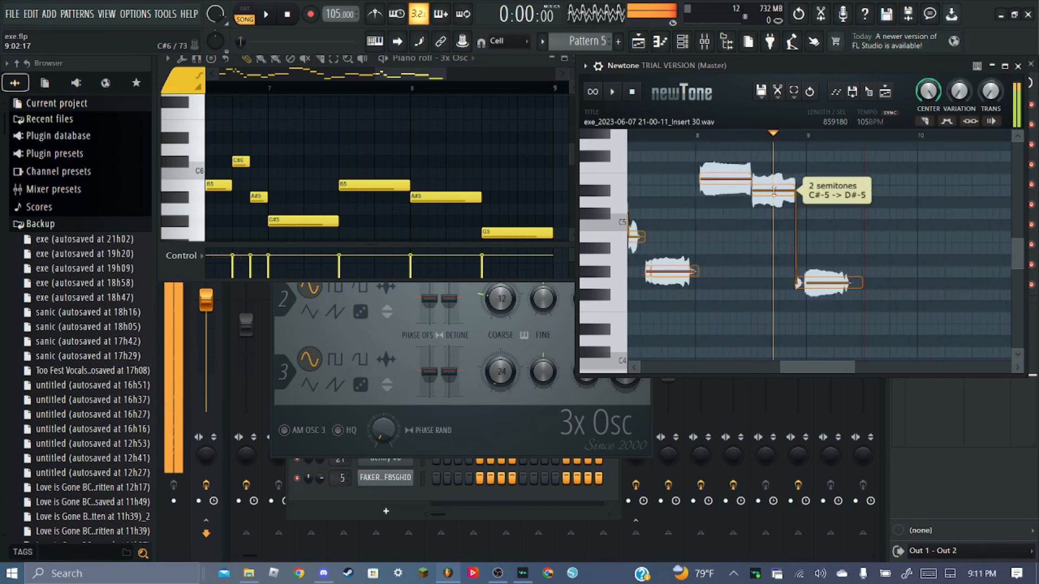
Replay bar 8, raise the final slice around bar 9 to B-4, and play the ending again
scroll(711, 144, up, 5)
click(694, 136)
scroll(829, 187, down, 6)
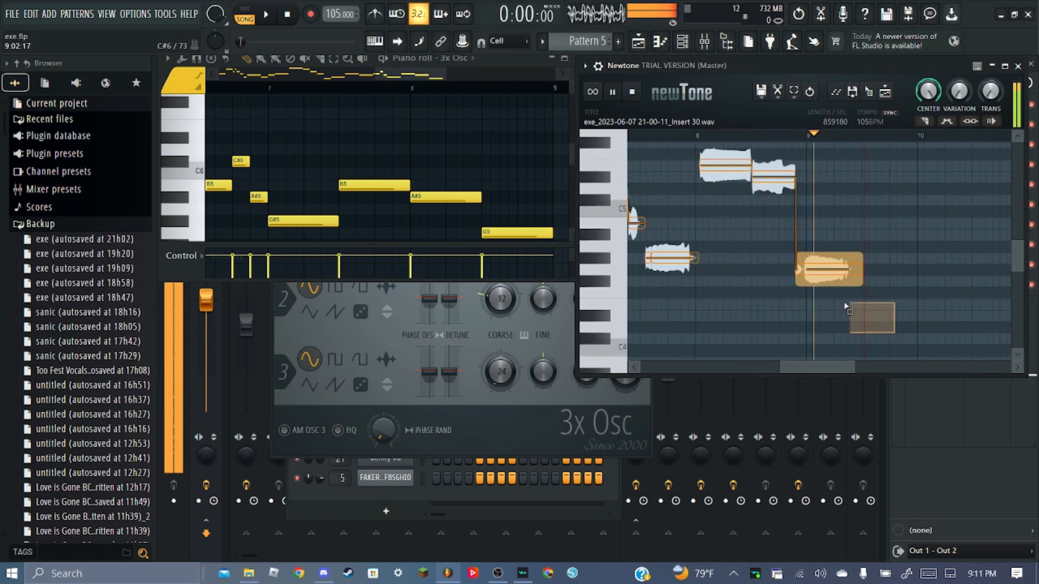
drag(833, 270, 835, 225)
click(772, 136)
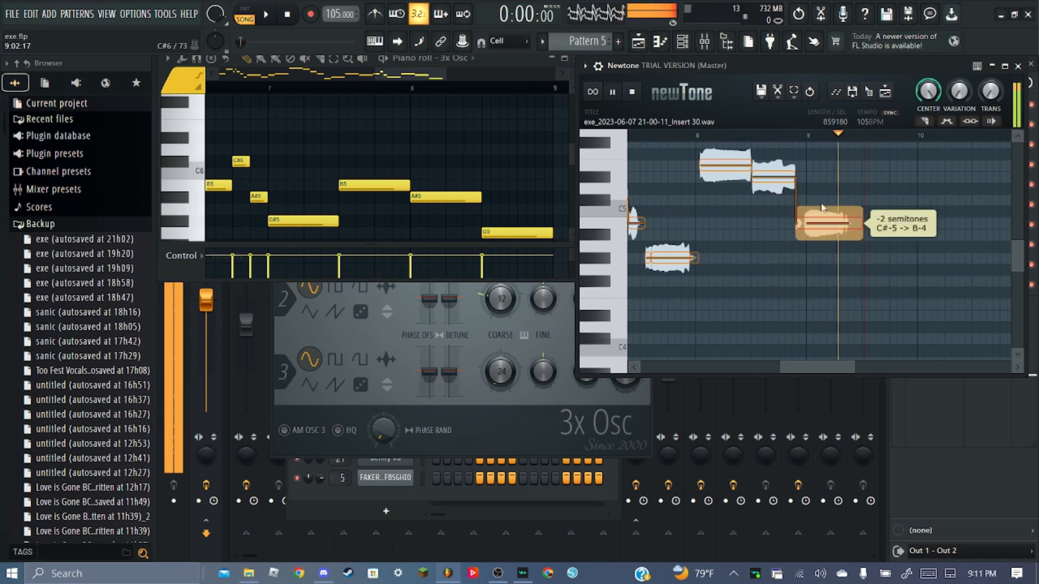
click(720, 138)
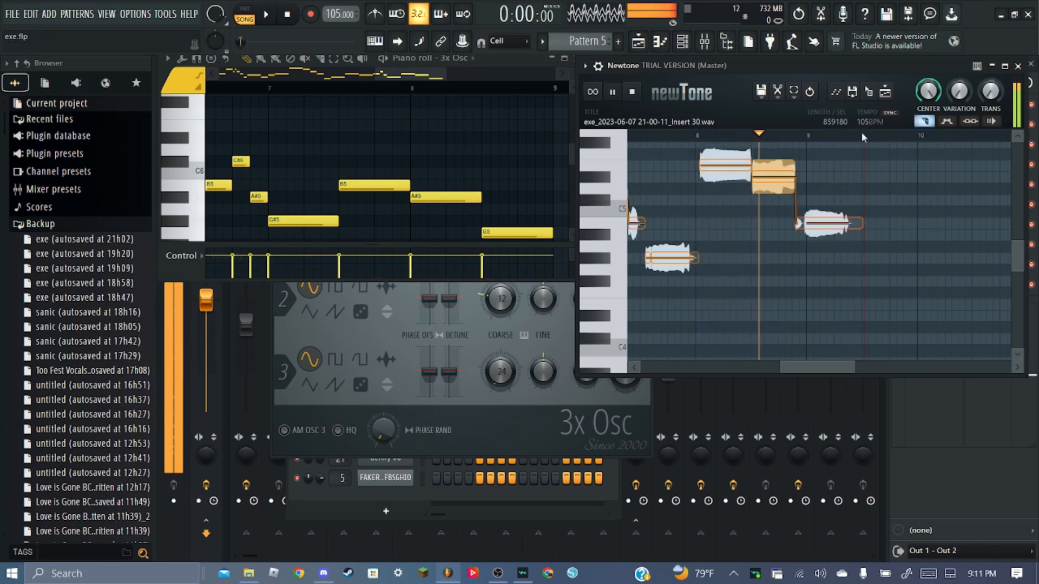
Cut the tiny leading fragment off the final slice just before bar 9 and remove it
scroll(827, 143, up, 2)
scroll(827, 143, up, 2)
key(space)
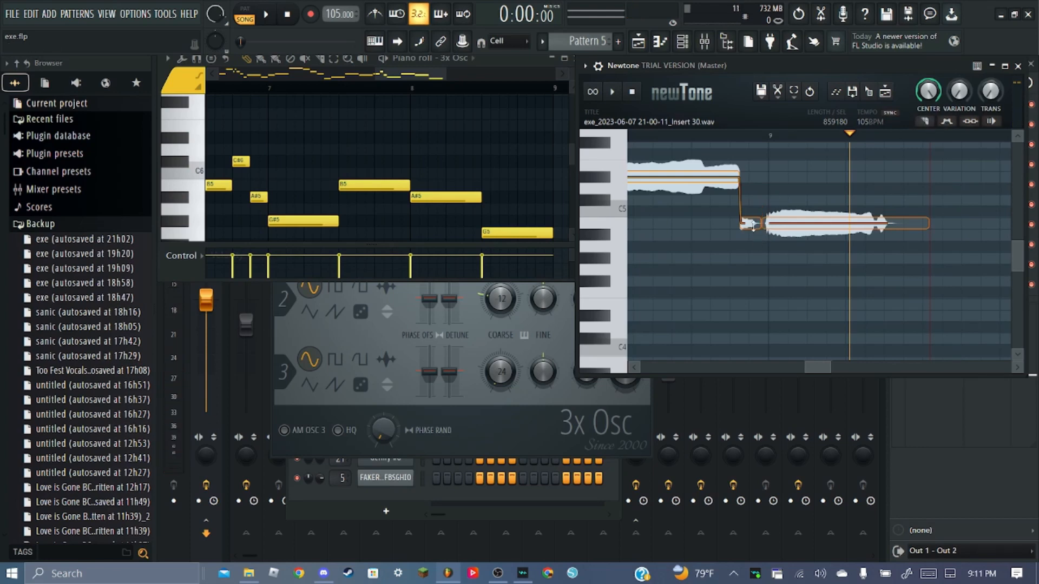
scroll(769, 131, down, 4)
click(768, 135)
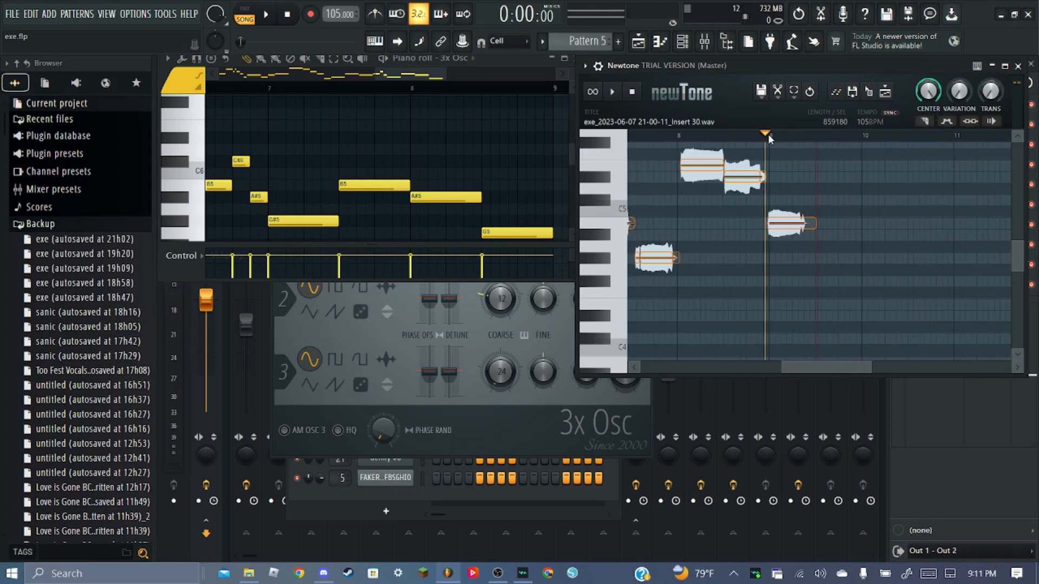
Play the corrected vocal from late in bar 4 and review the slices through the end of the phrase
scroll(768, 134, down, 4)
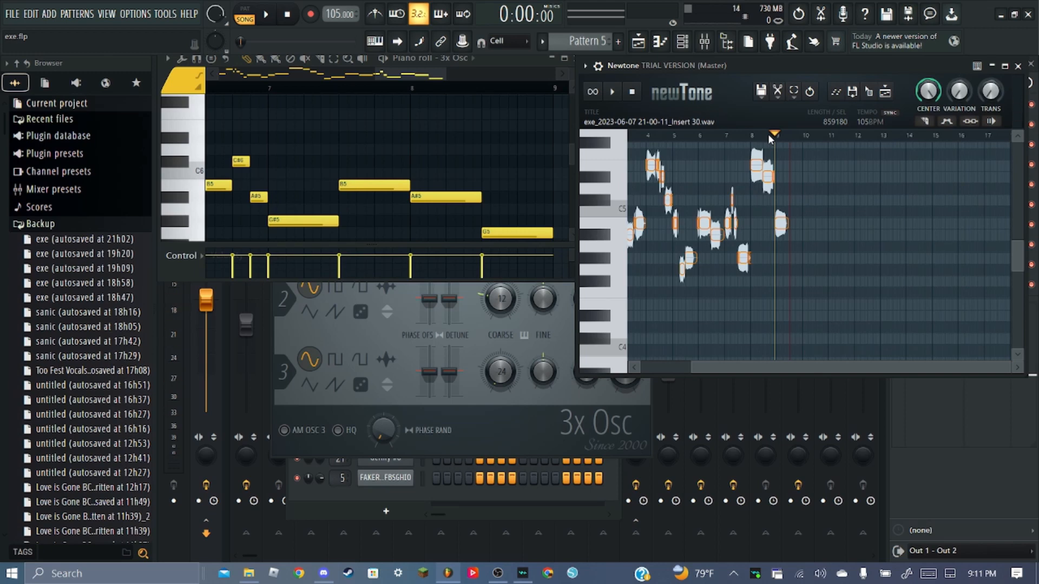
click(671, 135)
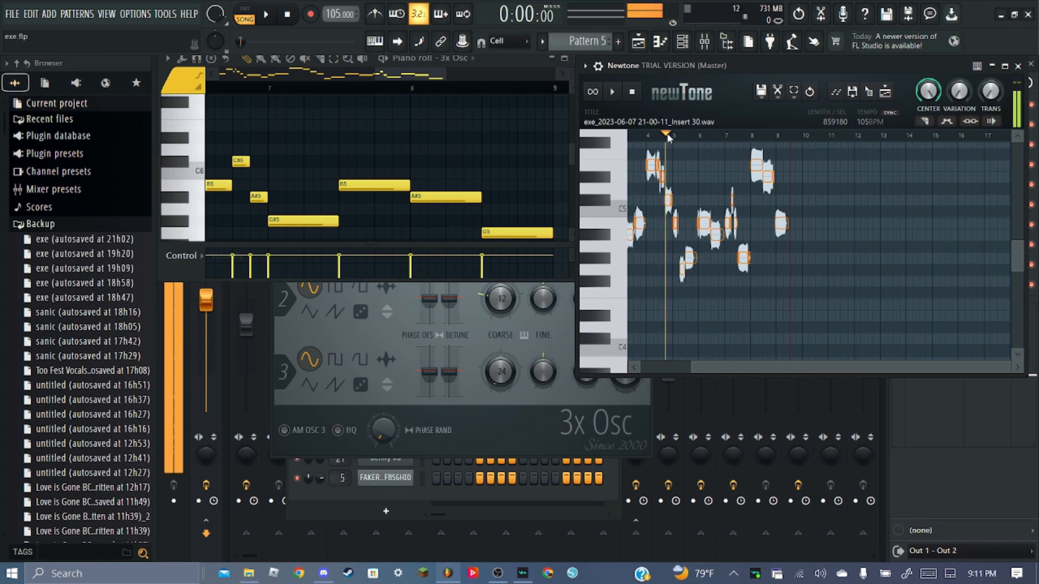
scroll(676, 134, down, 1)
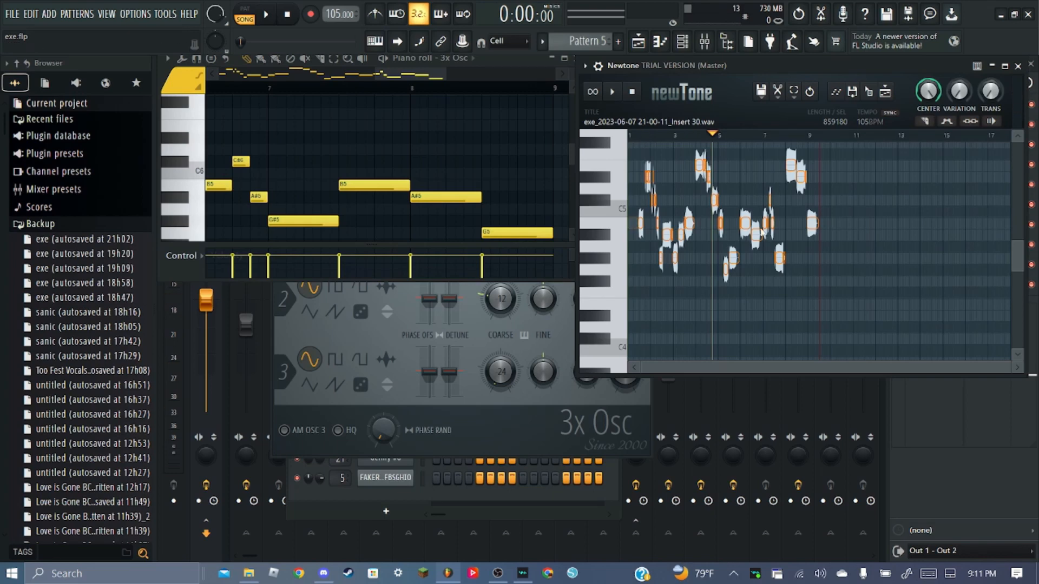
scroll(823, 150, up, 5)
scroll(823, 138, up, 2)
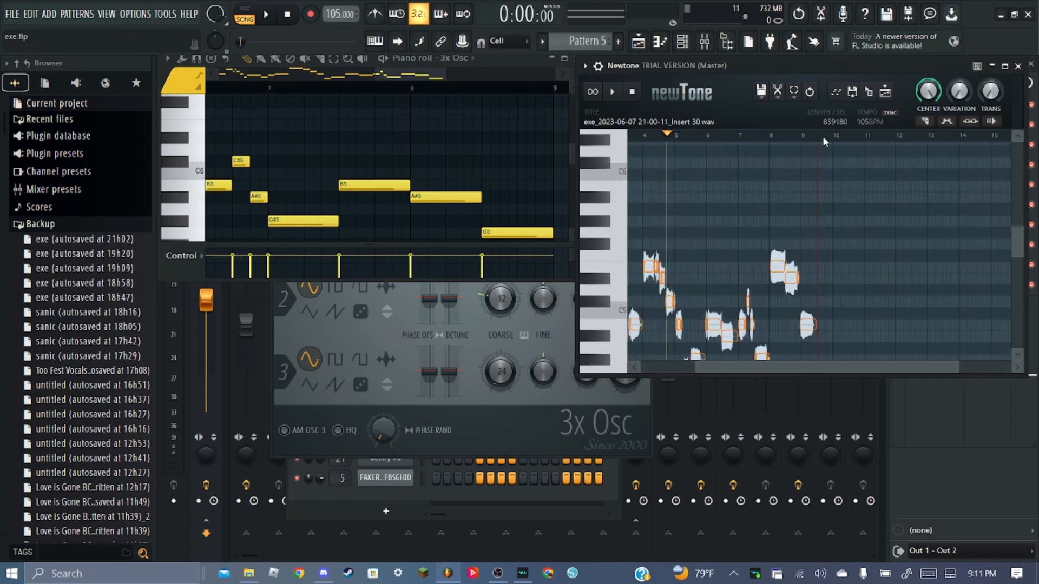
scroll(847, 225, down, 2)
scroll(398, 86, right, 1)
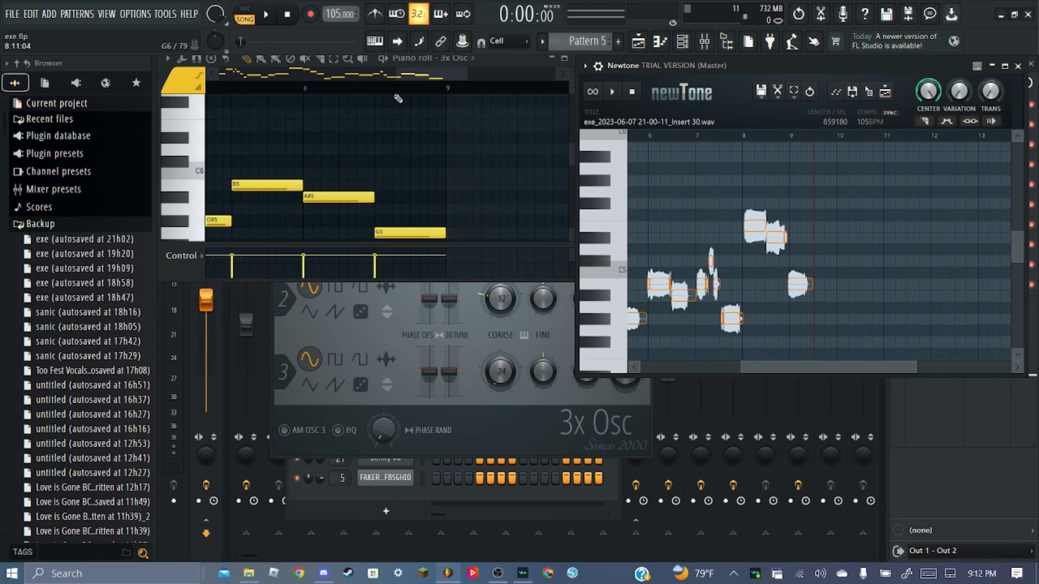
Play the vocal around the start of bar 8 and compare its slices with the melody's closing notes
scroll(398, 100, down, 5)
scroll(745, 135, up, 2)
drag(721, 135, 778, 137)
click(764, 137)
key(space)
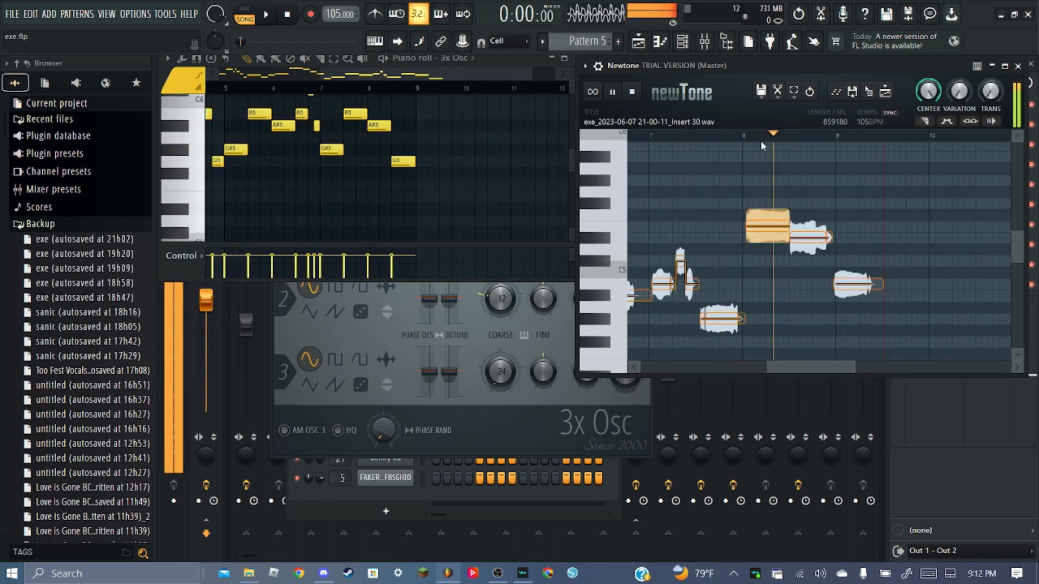
key(space)
click(722, 136)
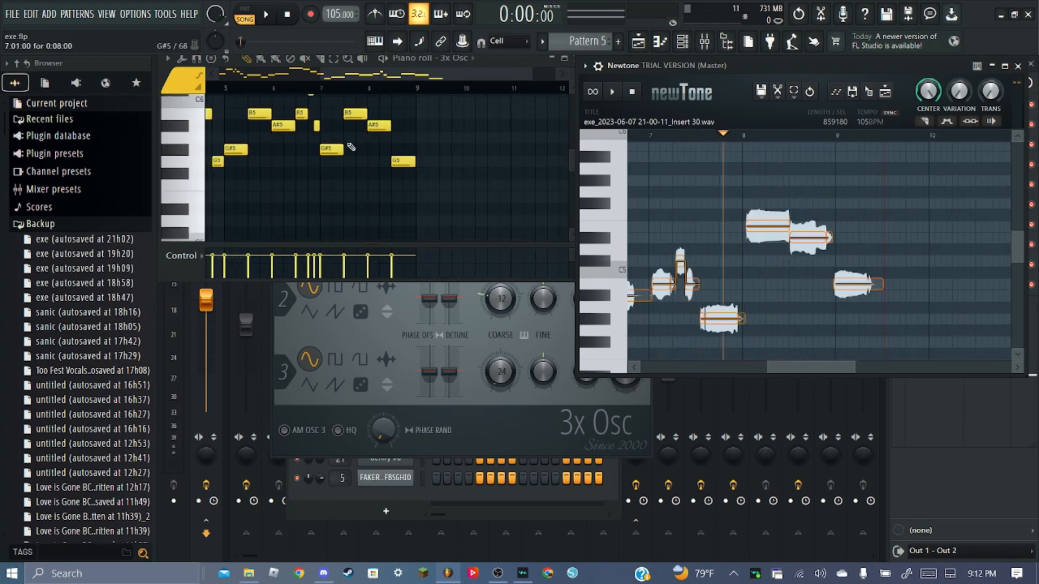
scroll(358, 189, up, 2)
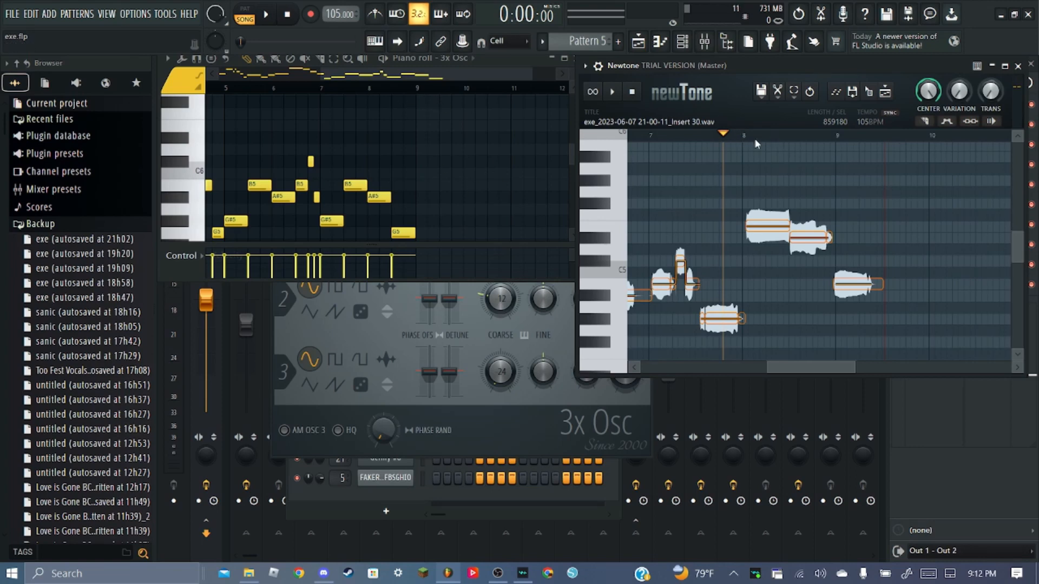
Play the corrected vocal from its beginning and save the project
scroll(756, 140, down, 5)
drag(647, 138, 633, 144)
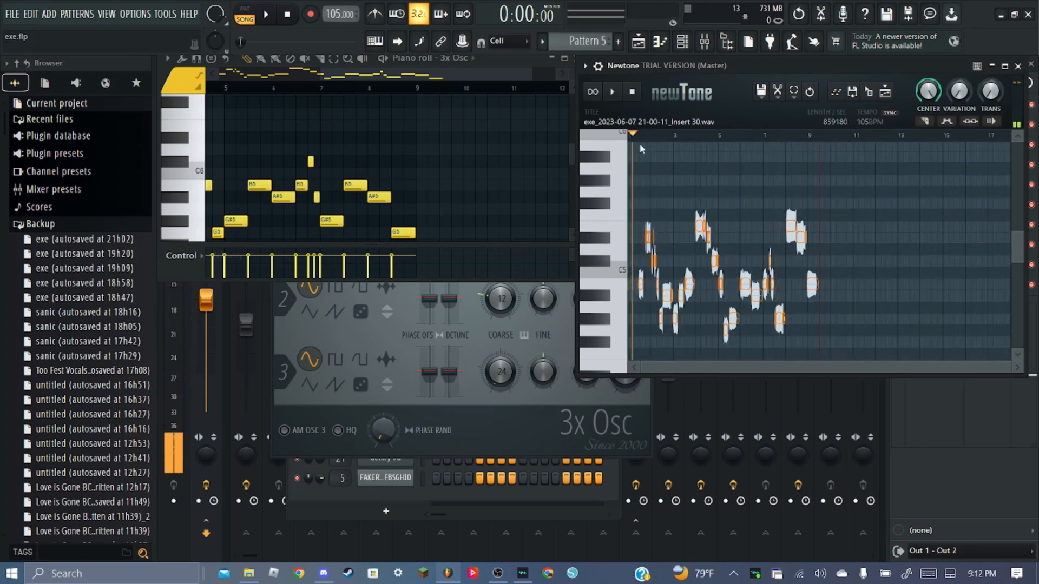
scroll(638, 136, up, 4)
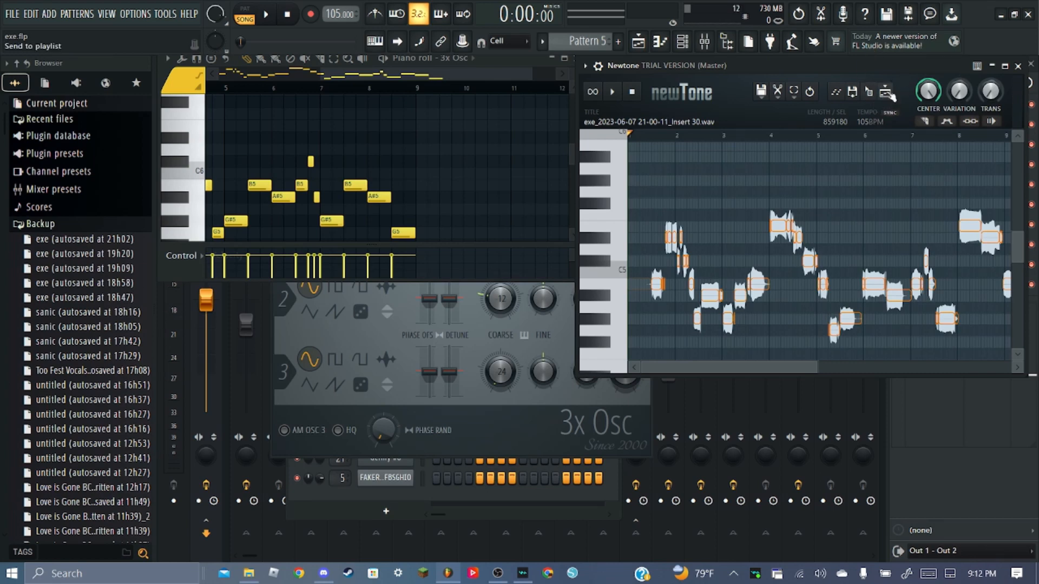
key(ctrl+s)
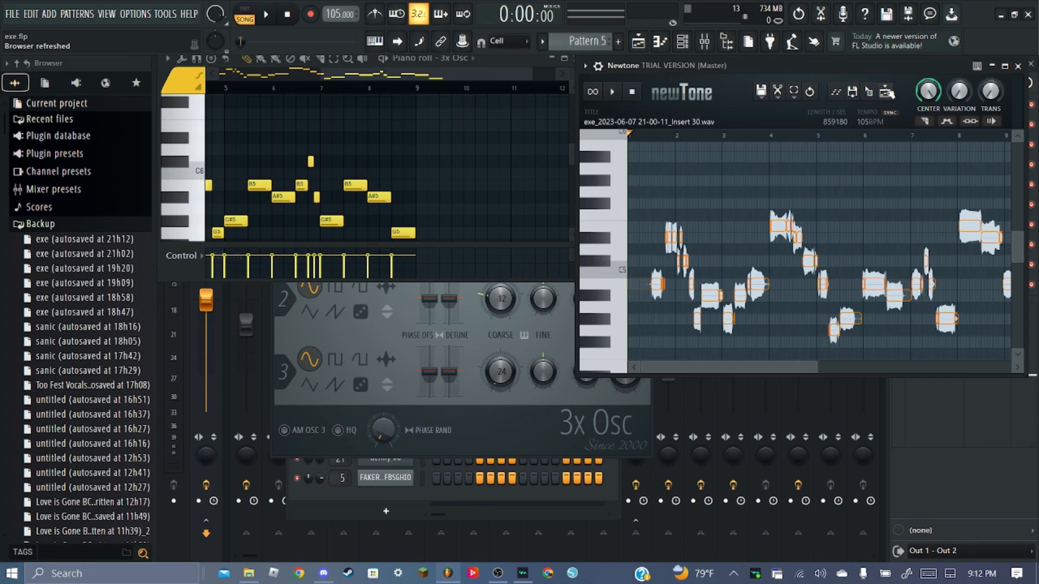
Open the playlist, examine the vocal clip on Track 13 against the arrangement, and close the playlist
click(639, 42)
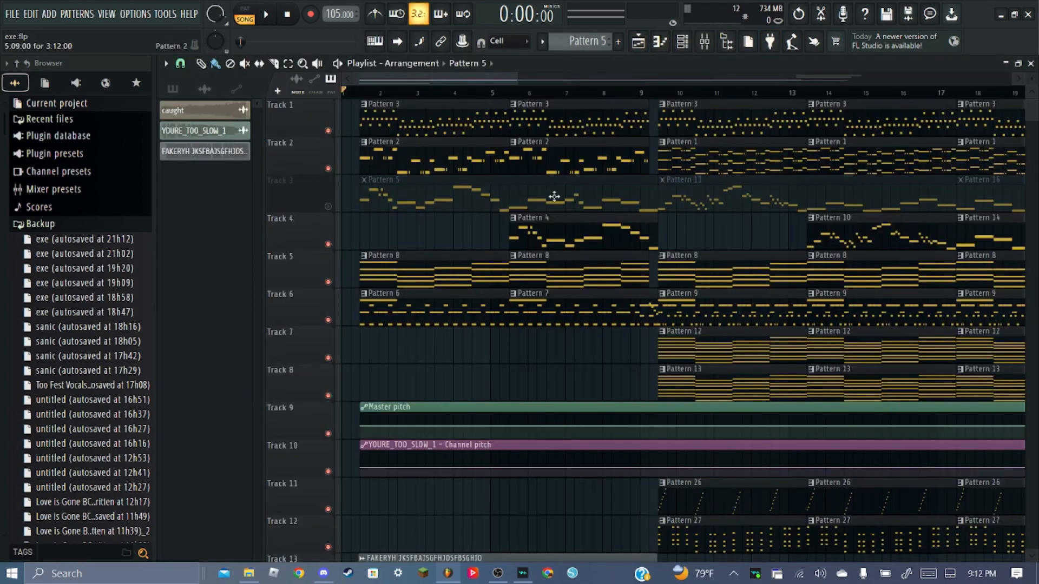
scroll(384, 458, down, 4)
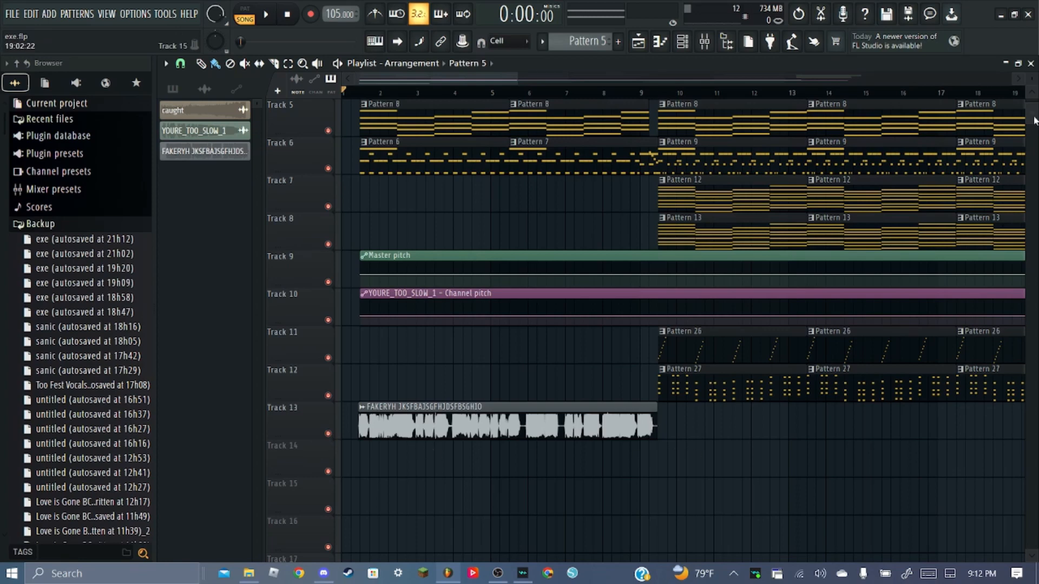
click(1031, 63)
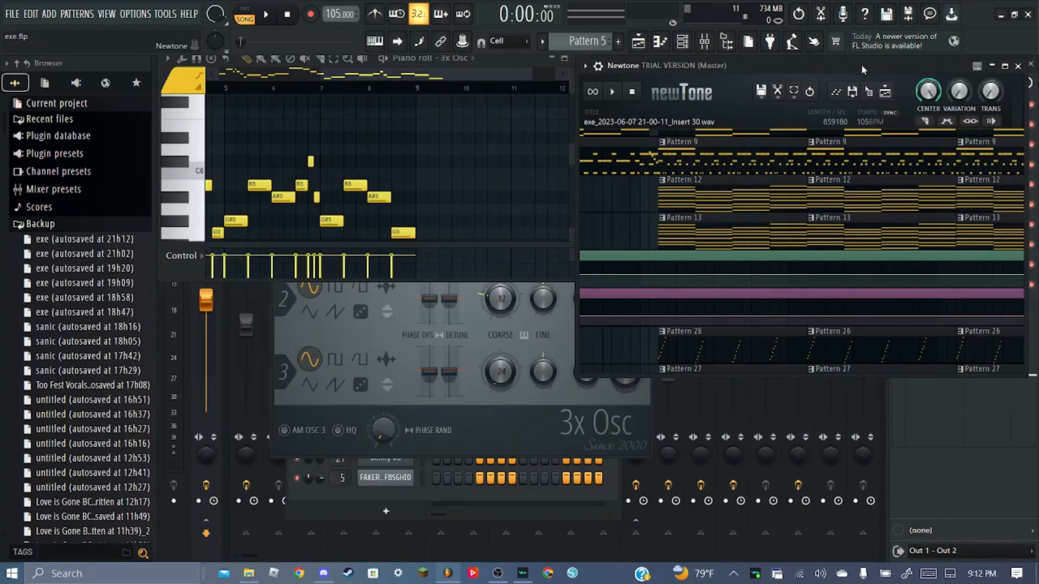
Enlarge the Newtone editor to fill the workspace and show the vocal slices from bars 1 to 4
drag(863, 70, 762, 69)
click(905, 66)
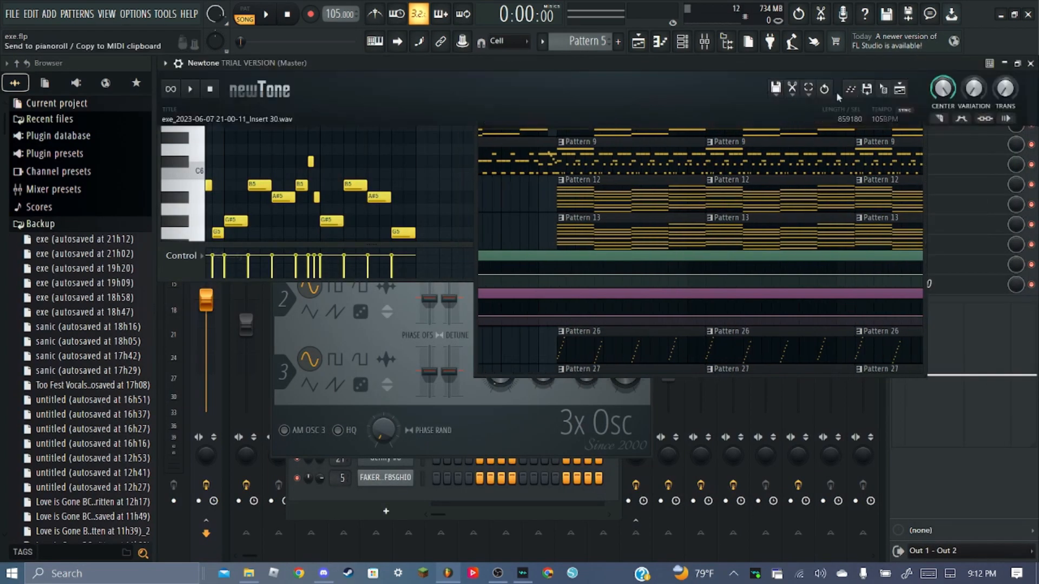
click(1016, 65)
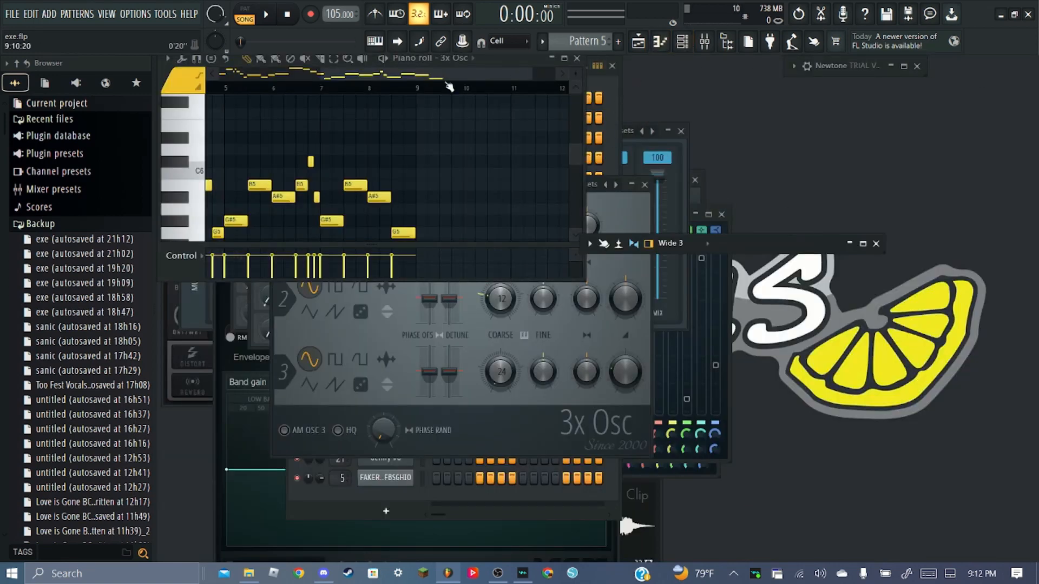
click(904, 67)
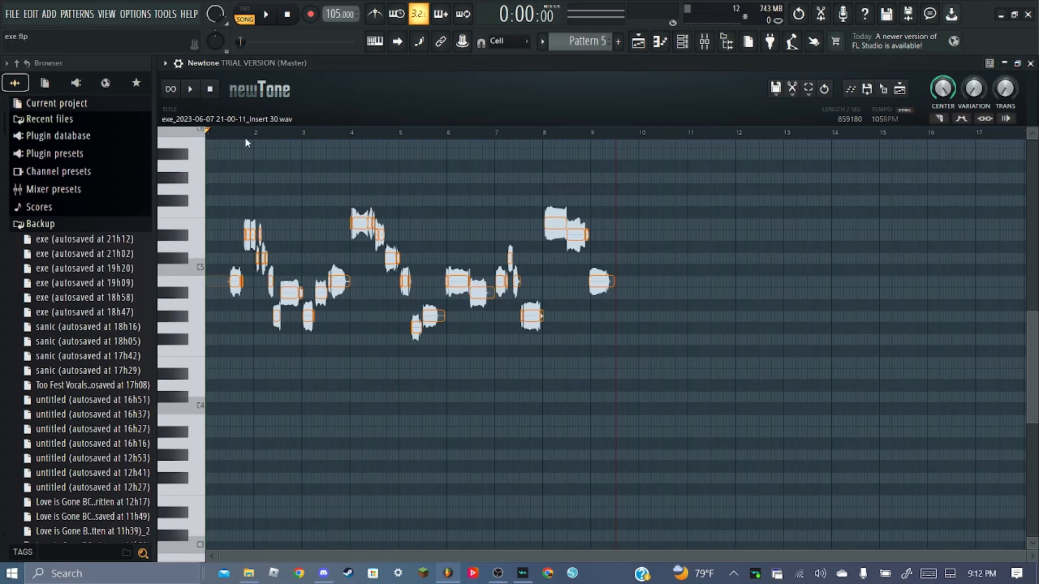
scroll(220, 128, up, 3)
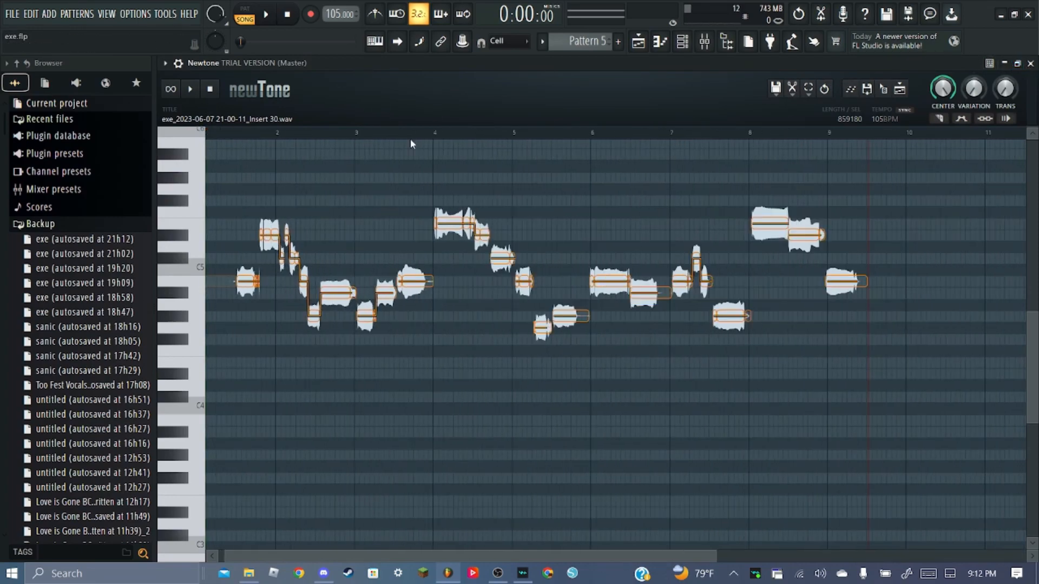
scroll(222, 130, up, 5)
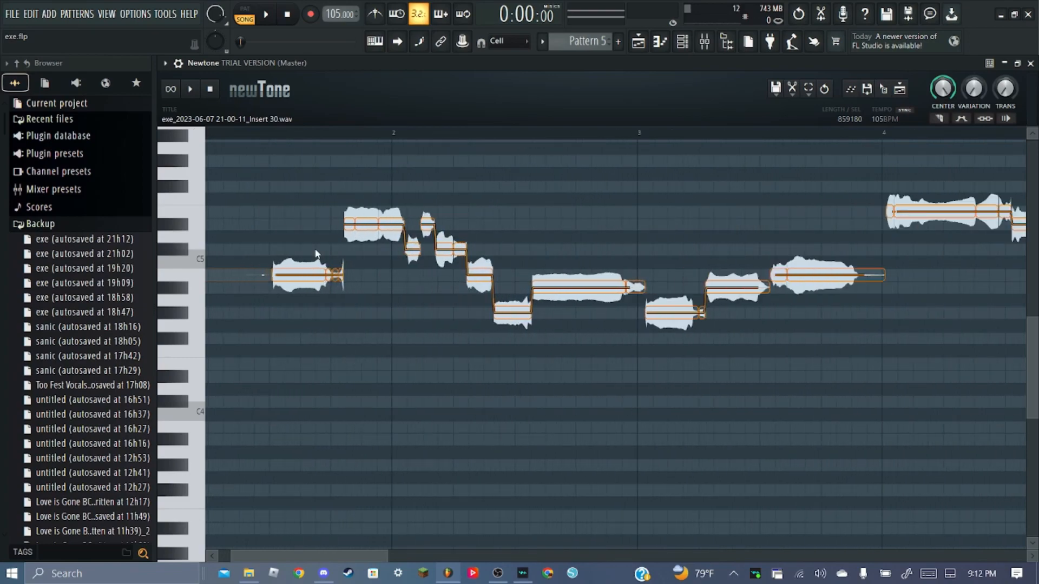
drag(307, 562, 295, 563)
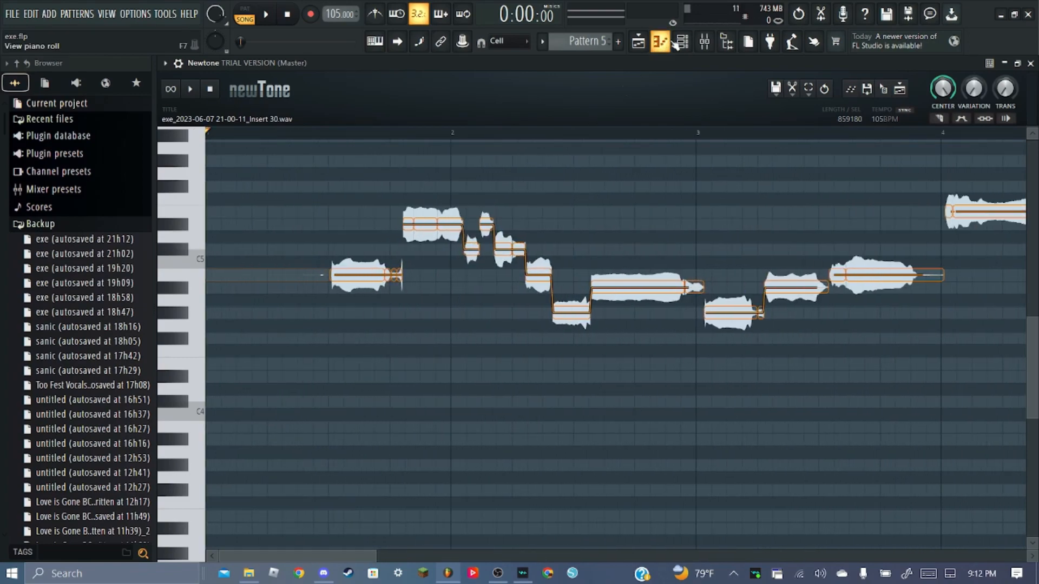
Load Edison into slot 2 of the Master mixer track and close the mixer
click(705, 41)
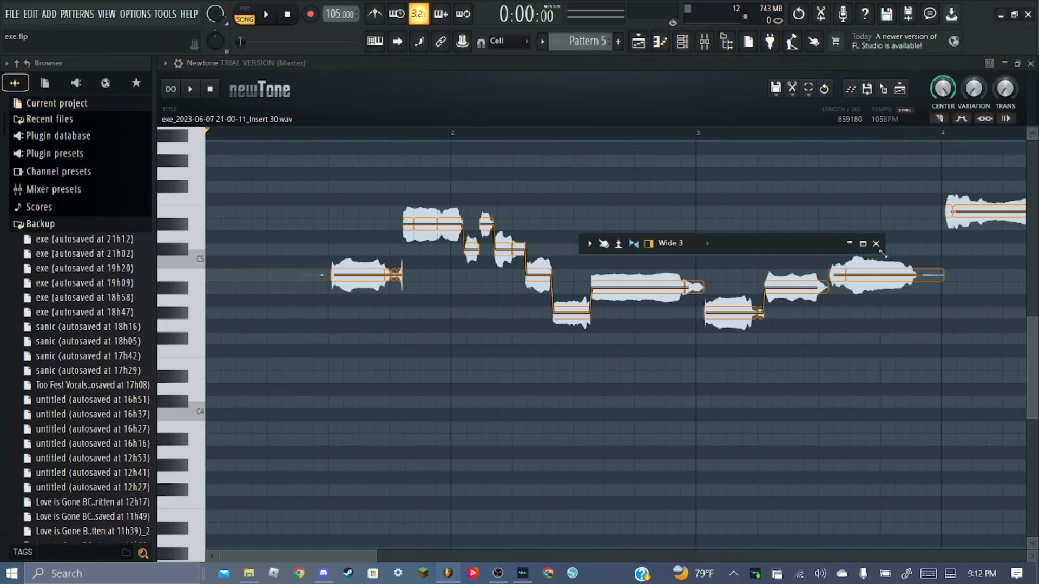
double_click(838, 246)
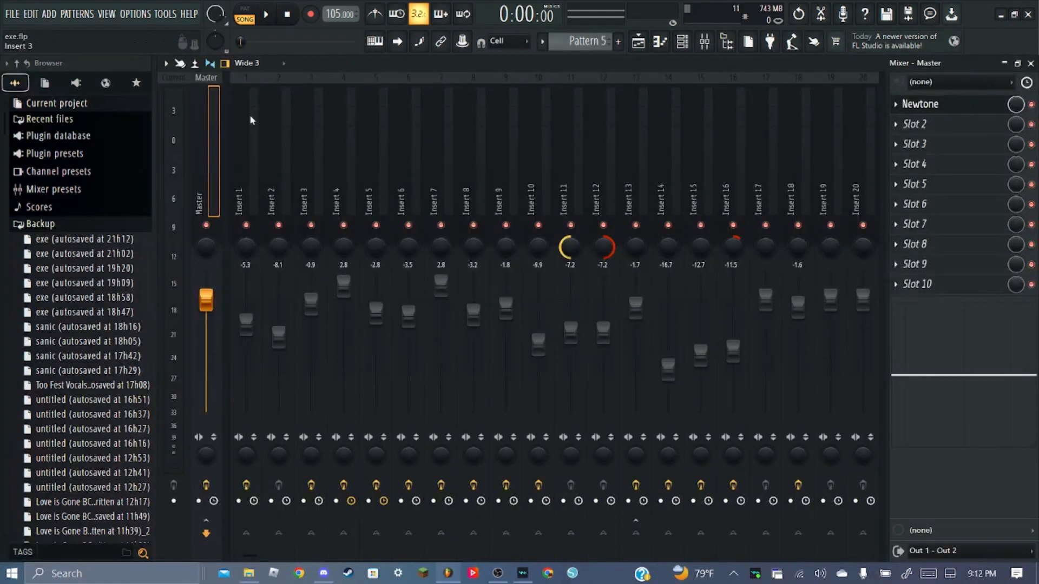
click(940, 133)
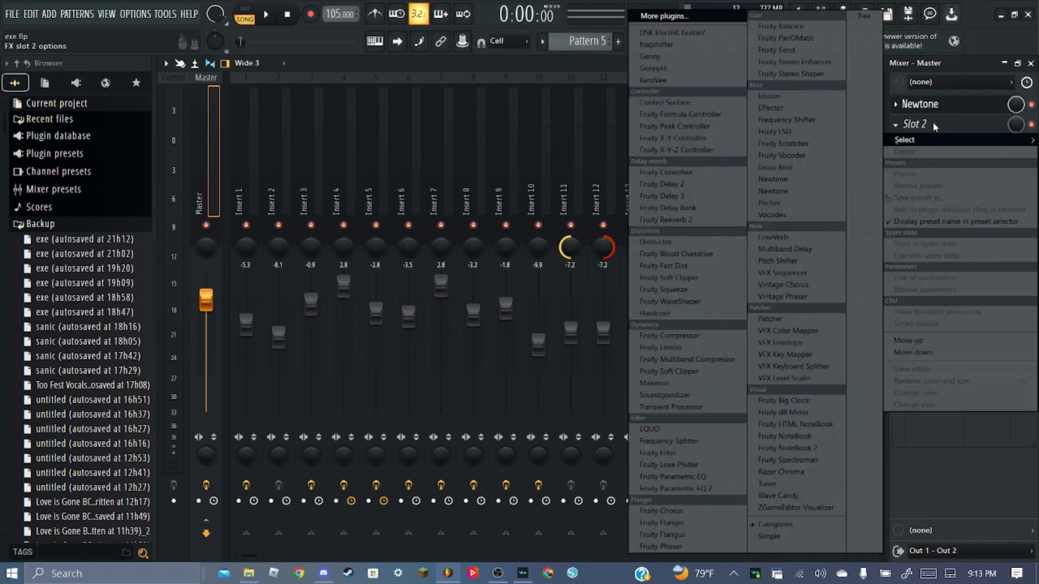
click(803, 96)
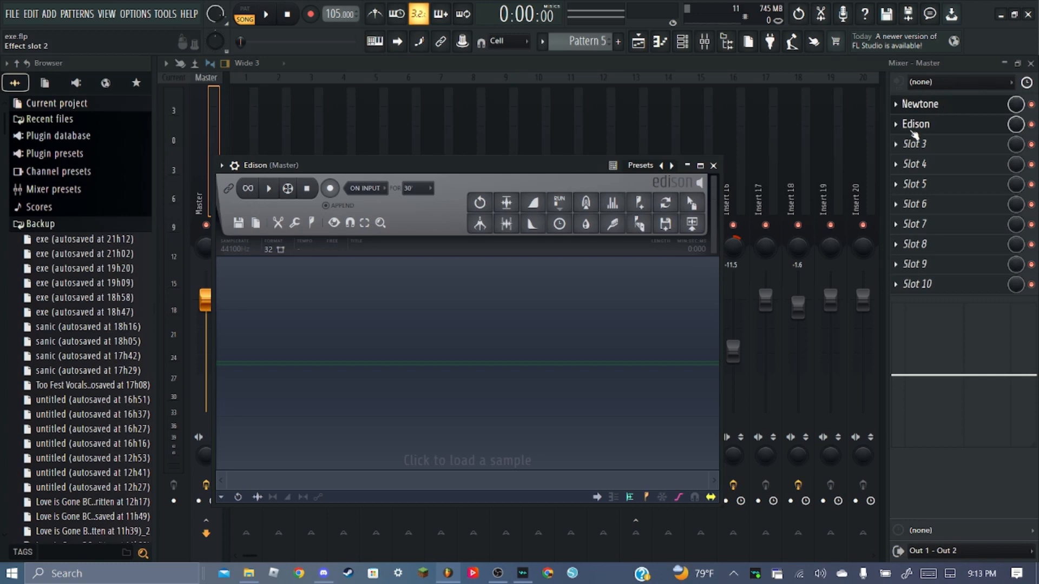
click(1032, 63)
Move the Edison window clear of the vocal slices and place Newtone's playhead just before the first slice
drag(530, 165, 607, 171)
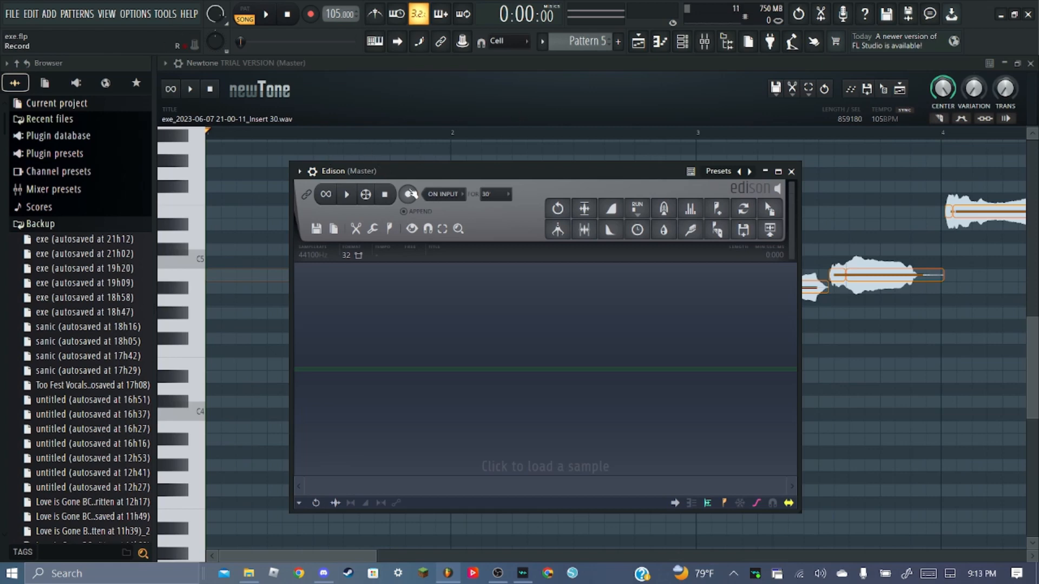
drag(348, 175, 425, 357)
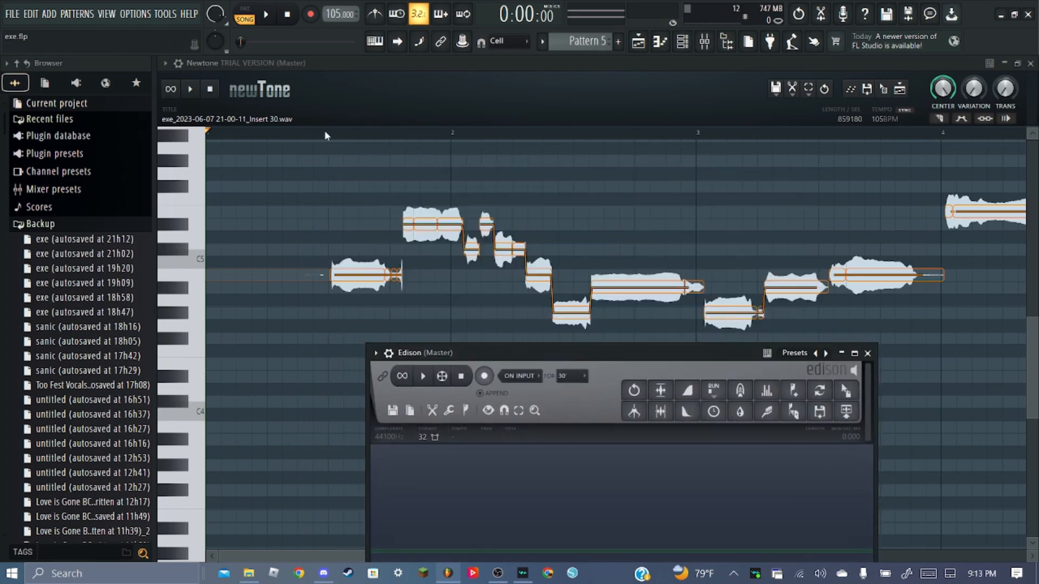
scroll(326, 132, up, 1)
drag(340, 132, 335, 132)
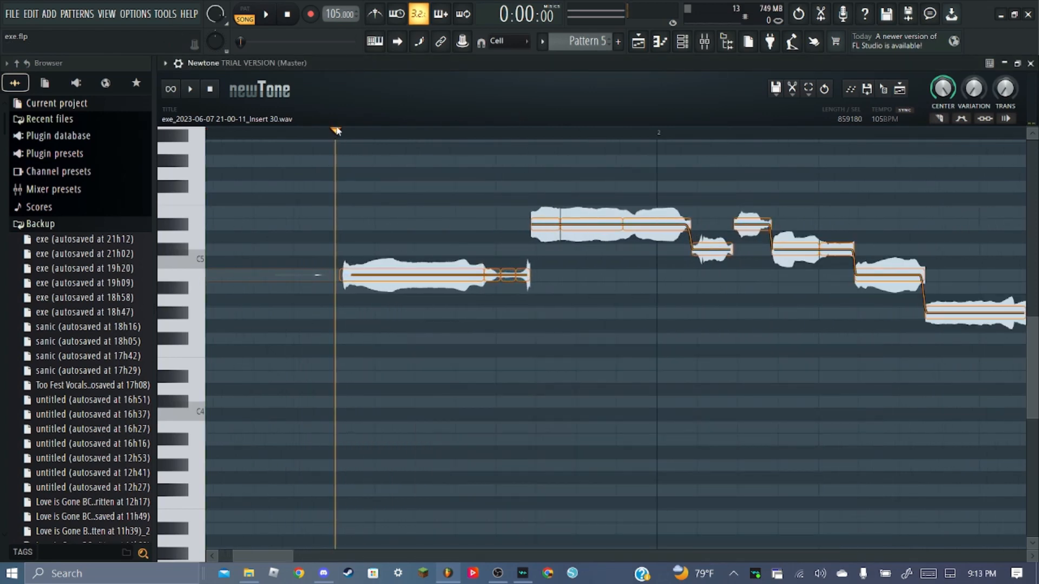
Record Newtone's playback of the whole vocal into Edison with recording set to On Input, and stop both
click(823, 14)
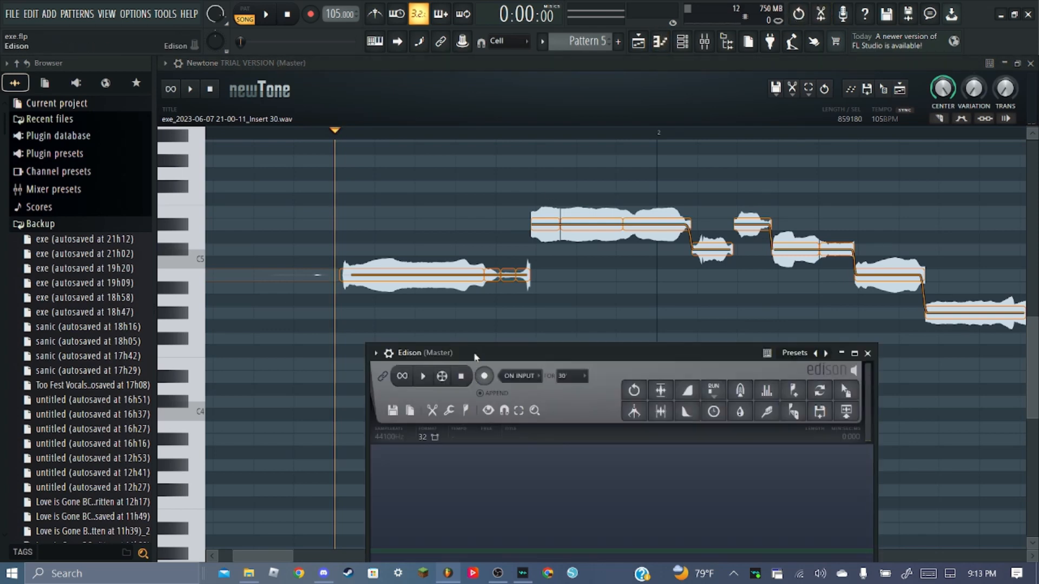
drag(475, 354, 486, 102)
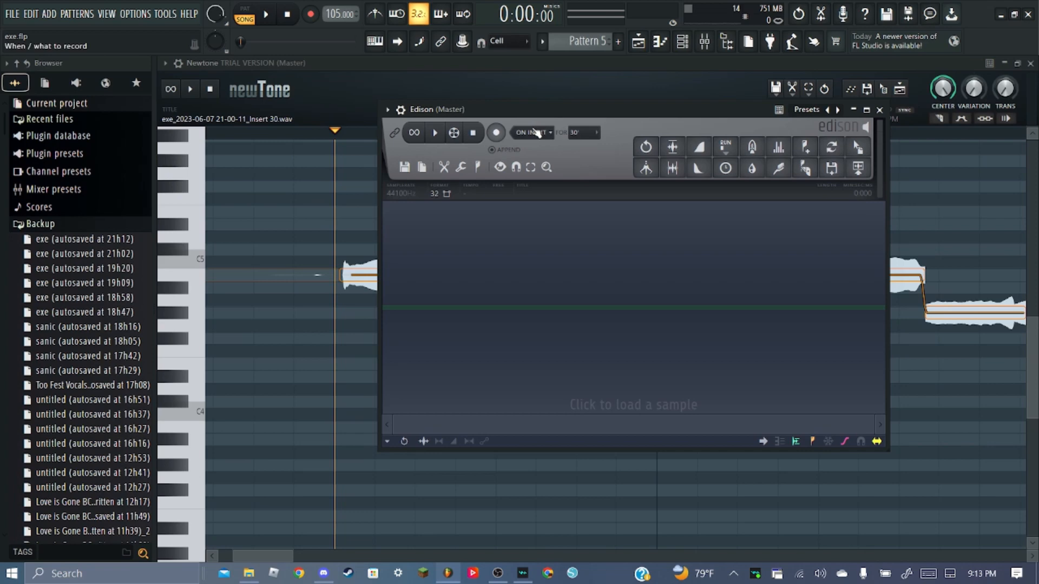
click(535, 132)
click(530, 140)
click(193, 91)
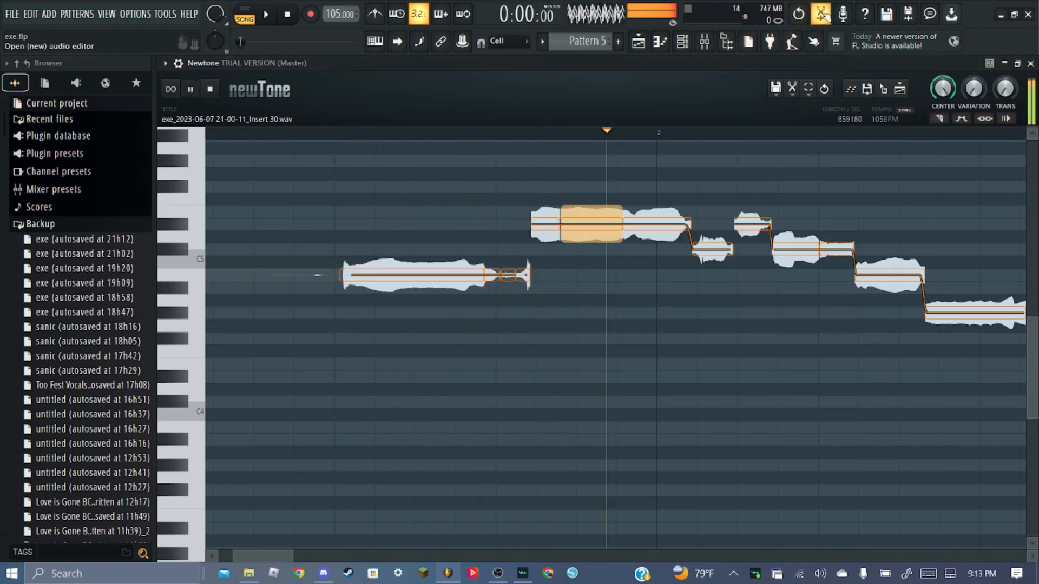
click(572, 166)
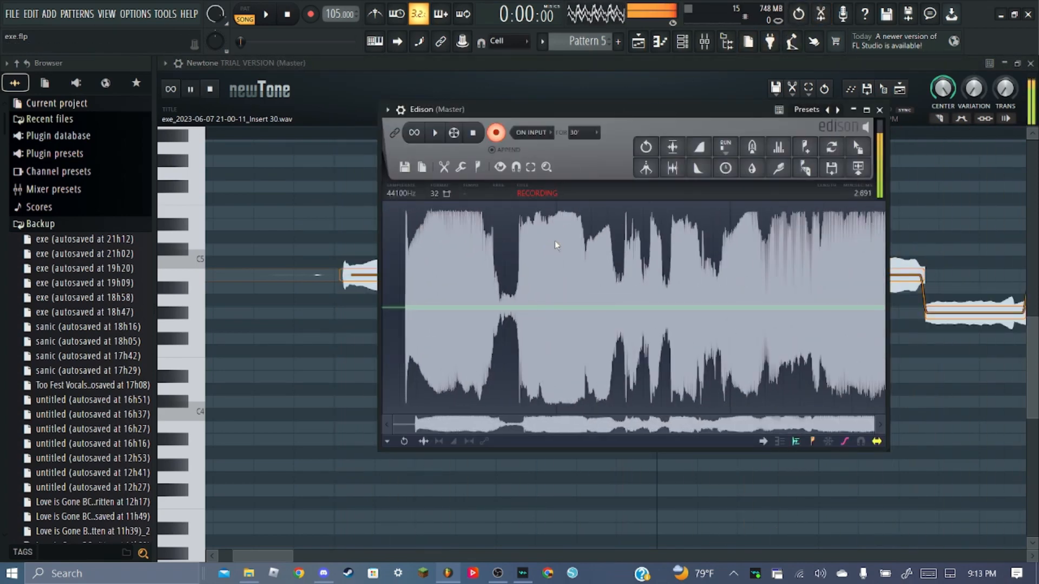
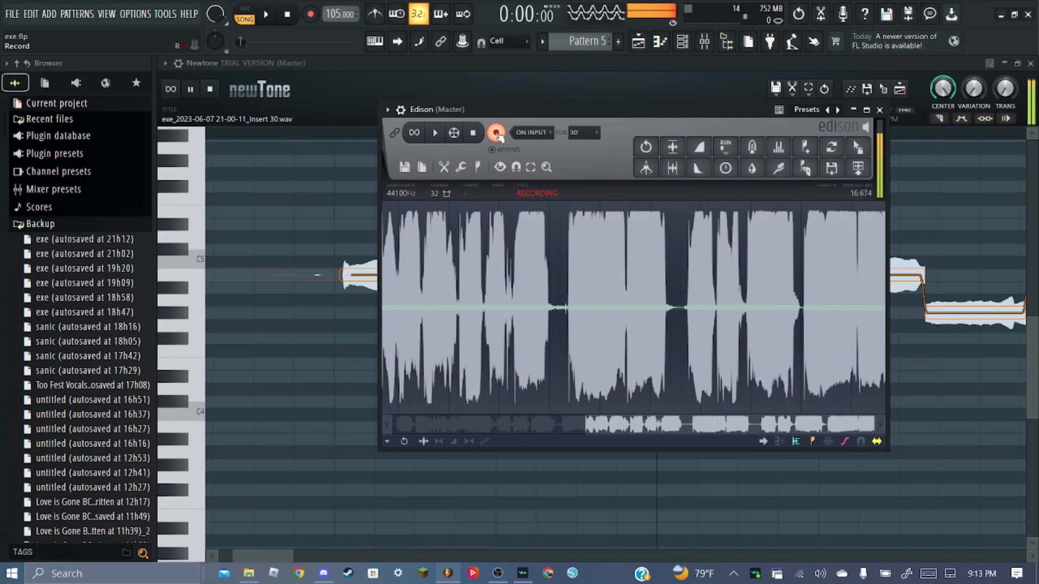
click(496, 134)
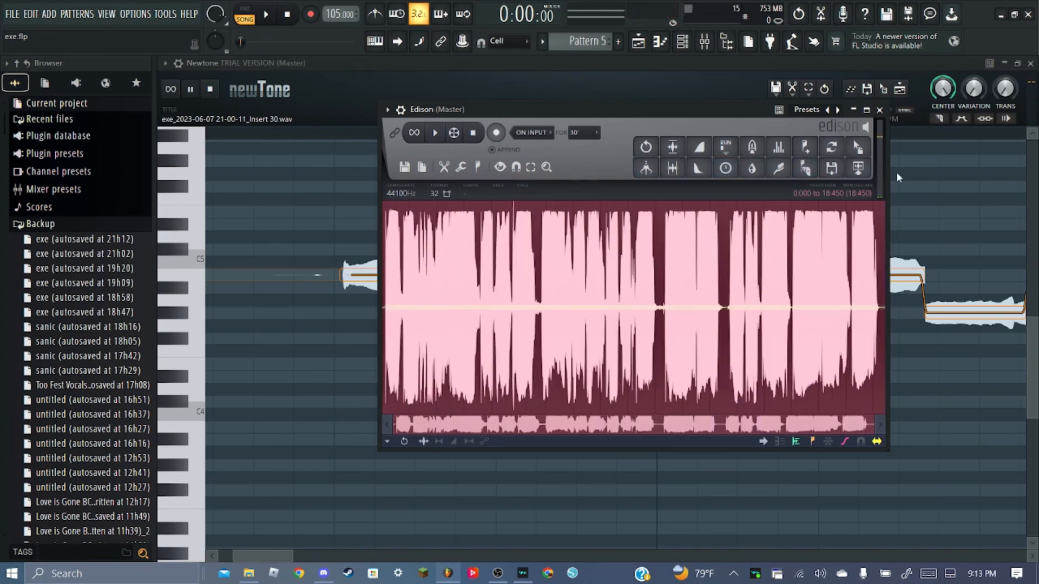
click(205, 93)
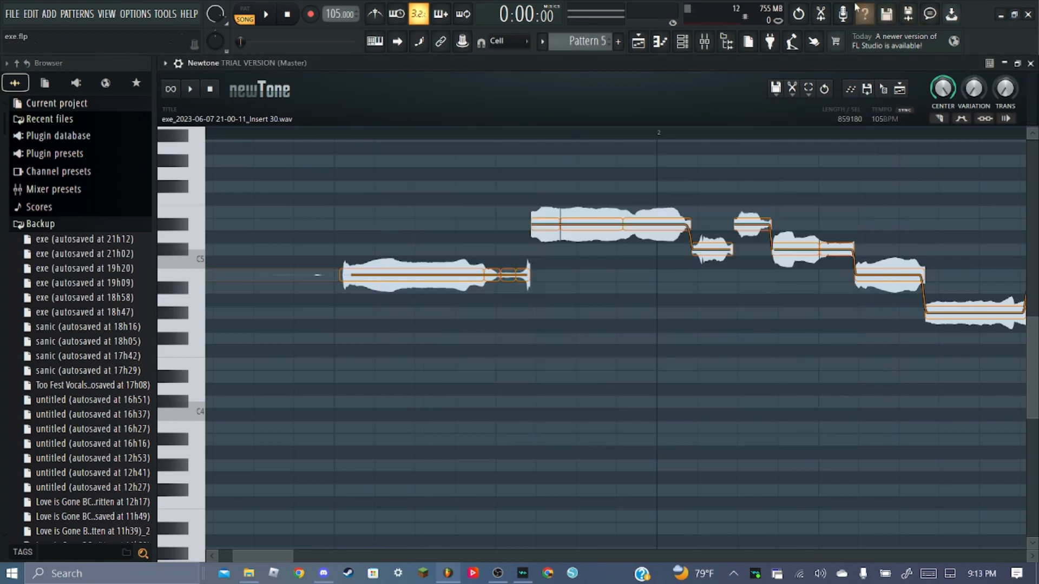
Send the Edison recording to the playlist as an audio clip and open the playlist
click(820, 17)
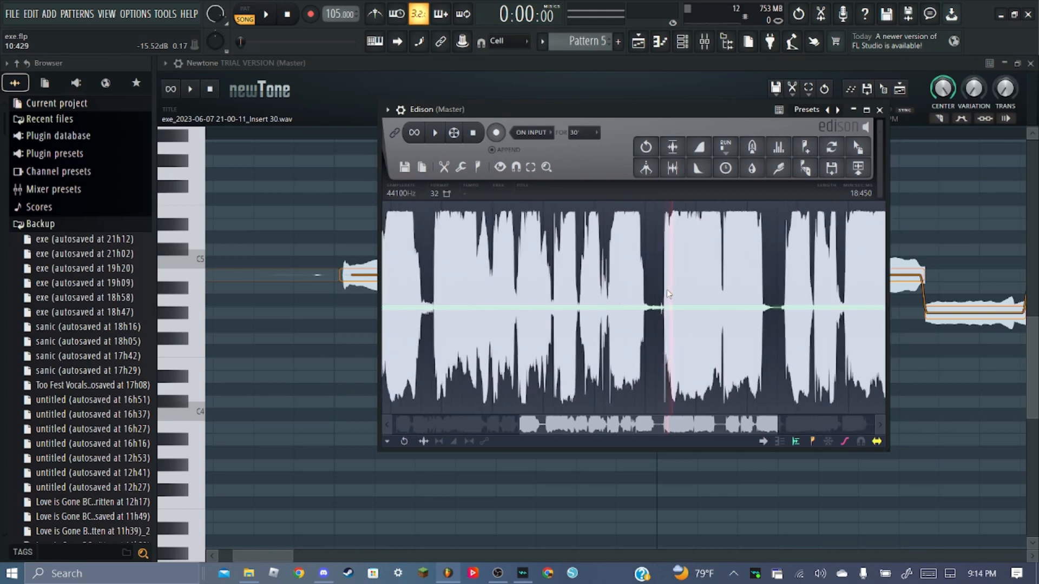
click(857, 168)
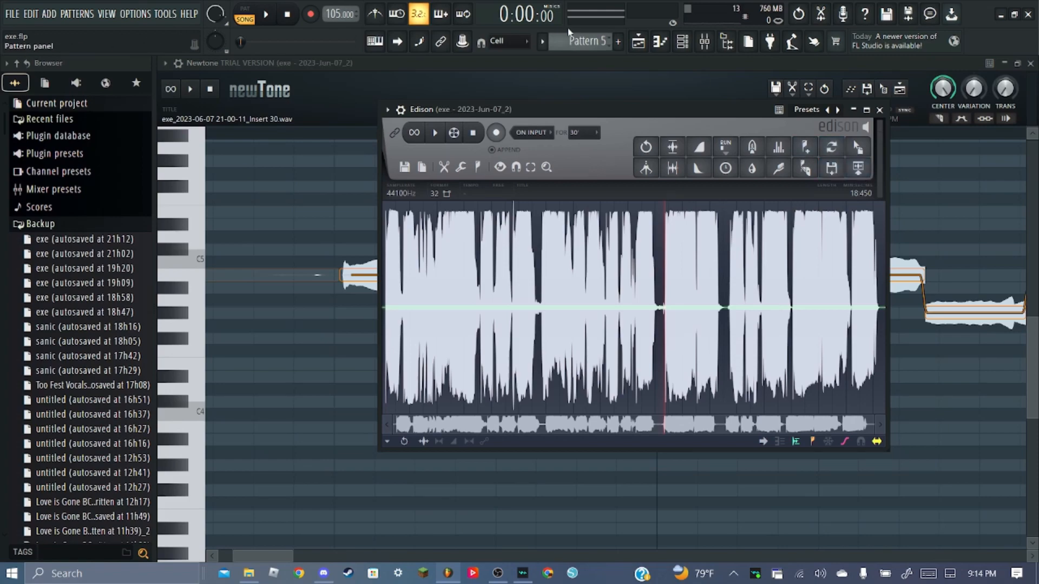
click(638, 42)
Move the new recorded vocal clip from Track 7 to Track 14, below the old vocal
scroll(508, 283, down, 5)
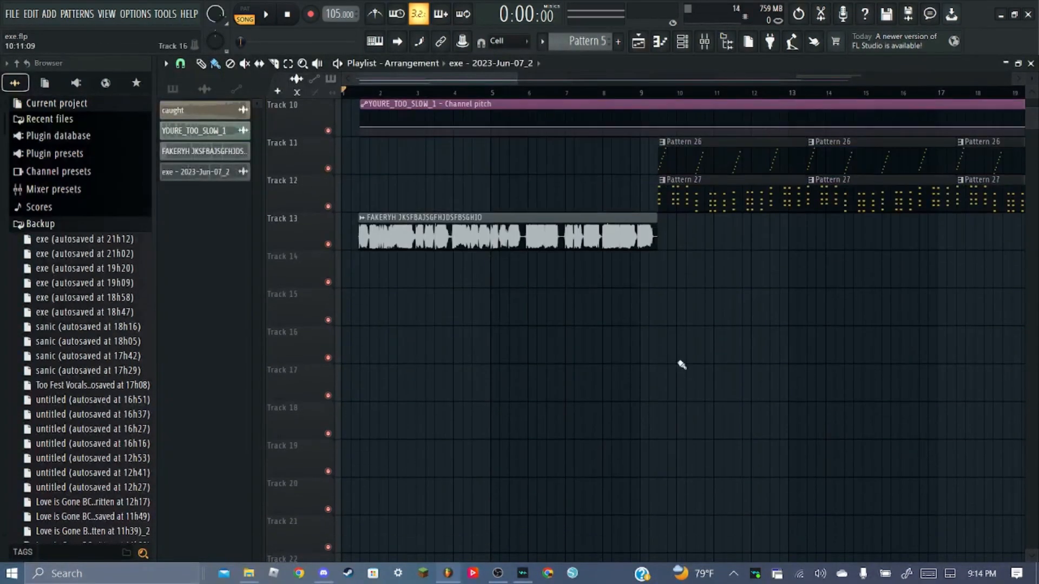
scroll(679, 364, up, 5)
scroll(442, 102, up, 4)
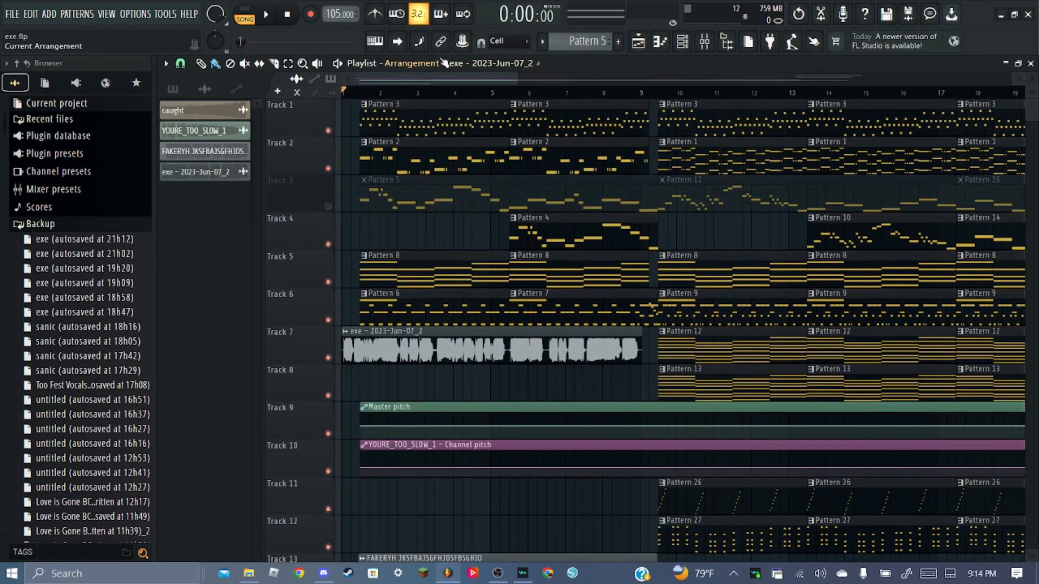
scroll(498, 288, down, 1)
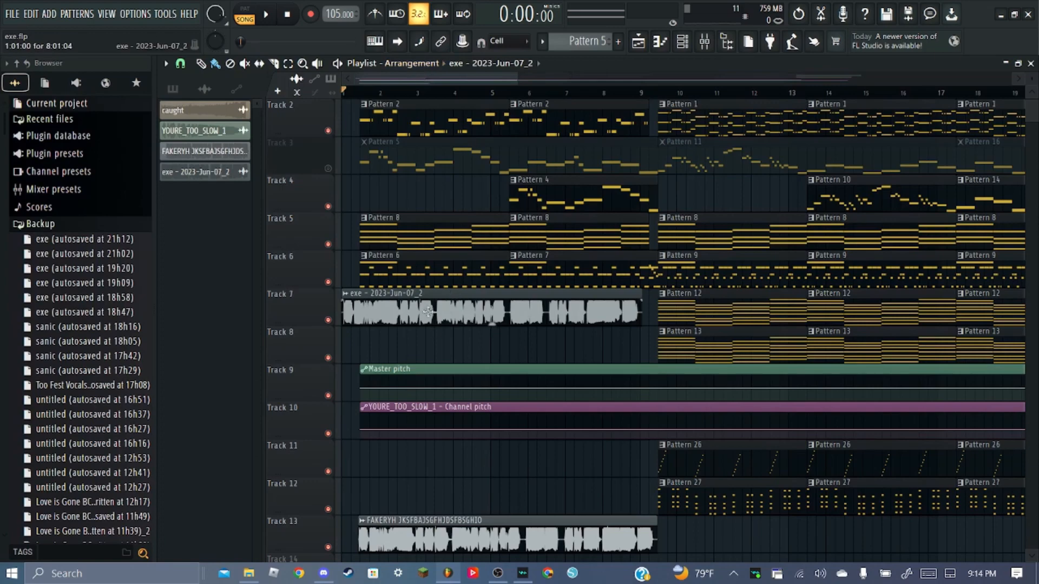
scroll(419, 168, down, 5)
scroll(417, 325, up, 1)
scroll(418, 325, up, 2)
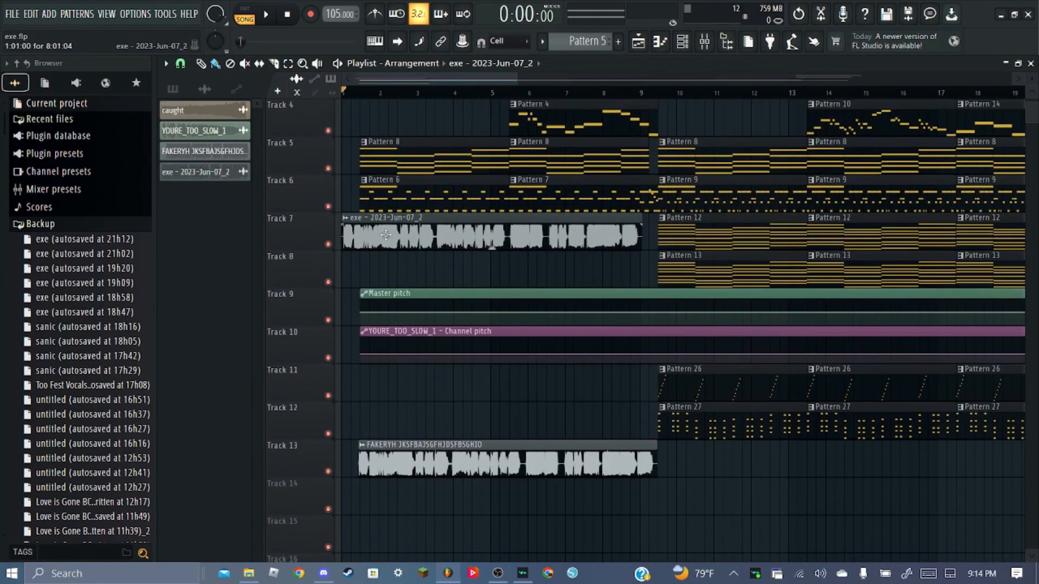
drag(407, 246, 387, 510)
Isolate Tracks 13 and 14 and shift the recorded clip roughly into line with the old vocal's start
scroll(371, 508, up, 3)
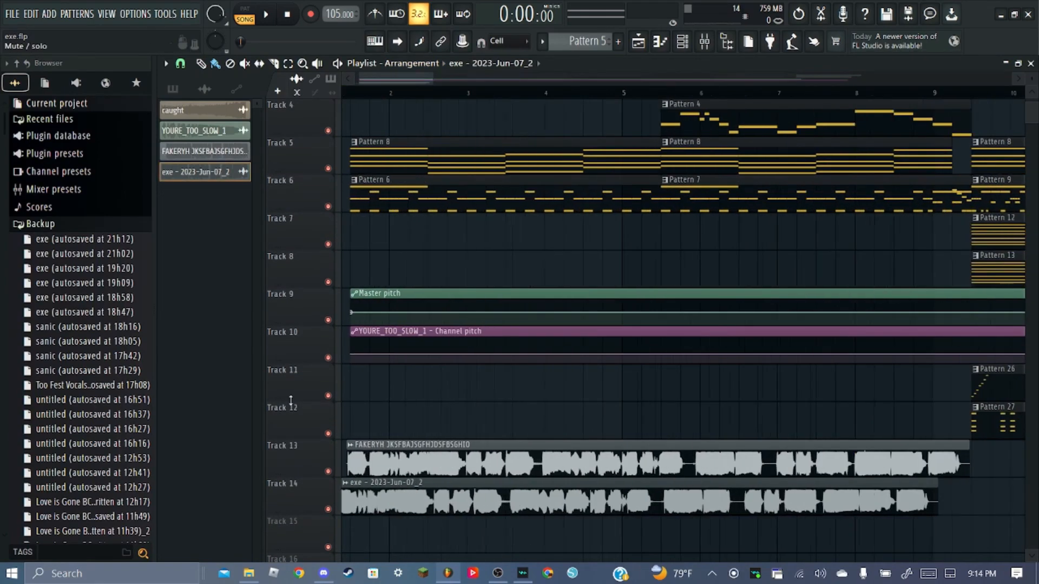
right_click(328, 510)
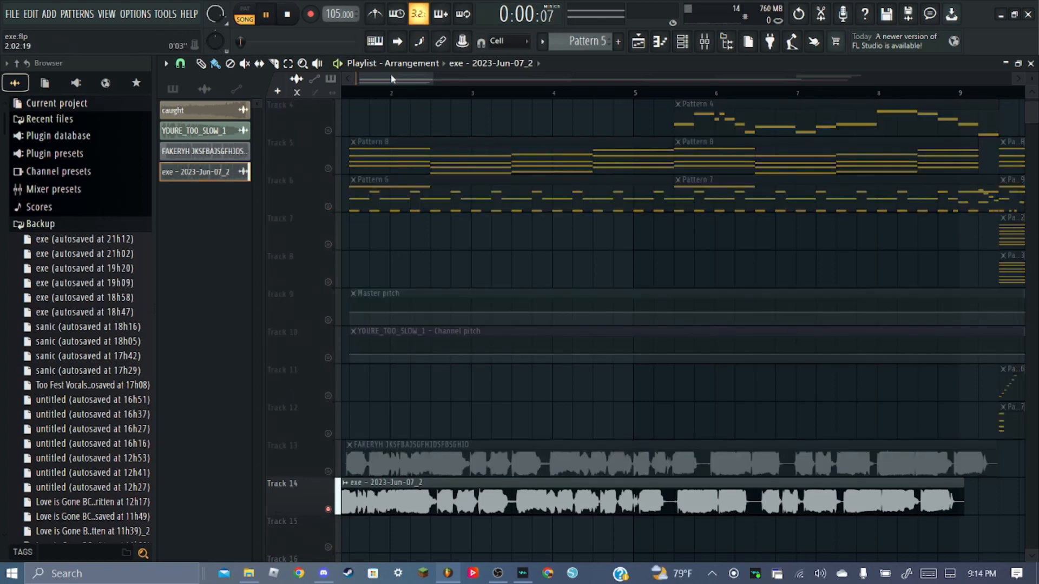
key(space)
drag(377, 493, 416, 494)
click(328, 471)
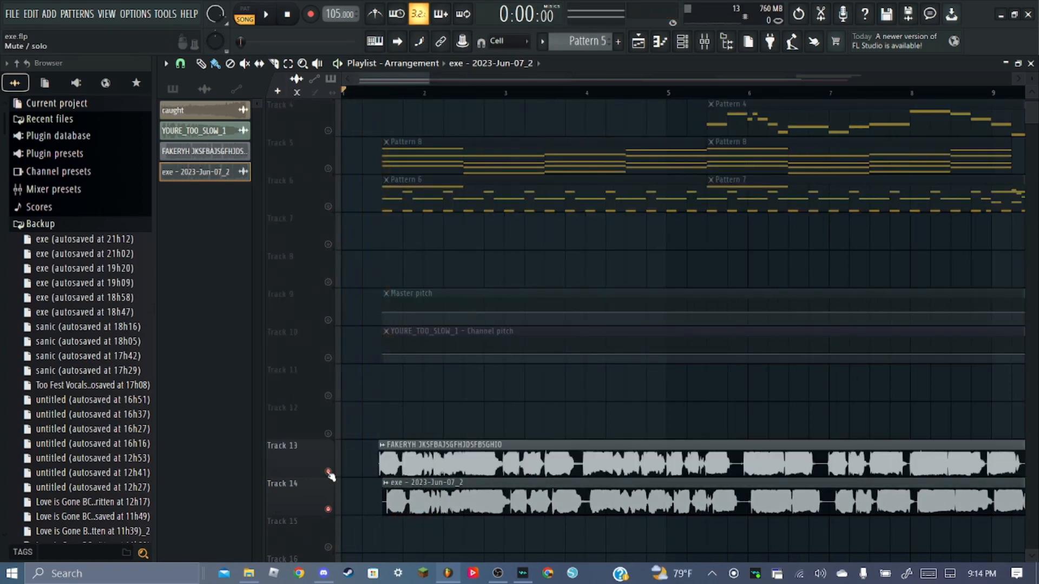
Replace the old Track 13 vocal with the recorded clip, matching its waveform onset to the old one, and end the solo
scroll(420, 93, up, 5)
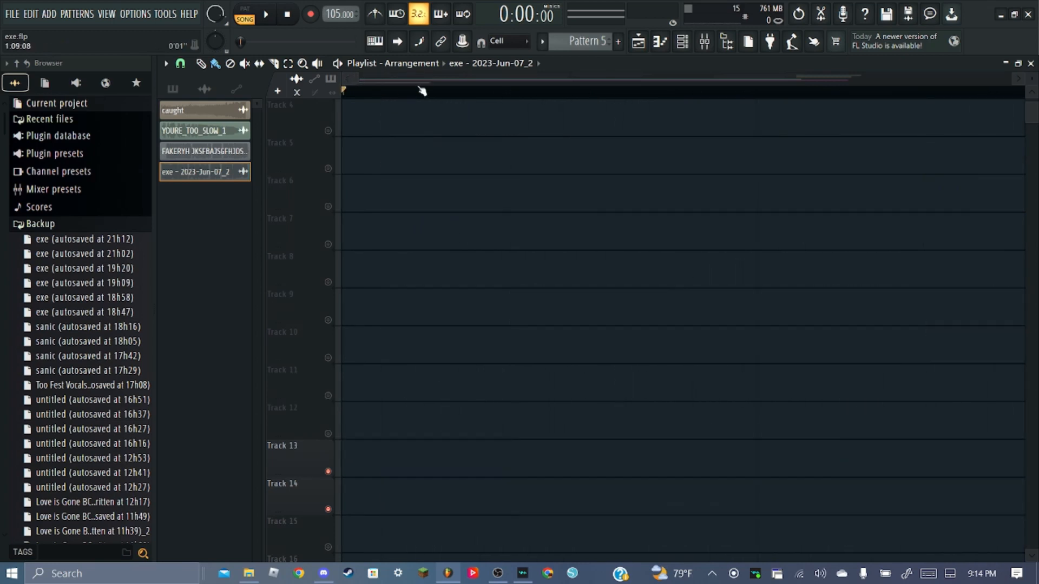
scroll(411, 97, up, 6)
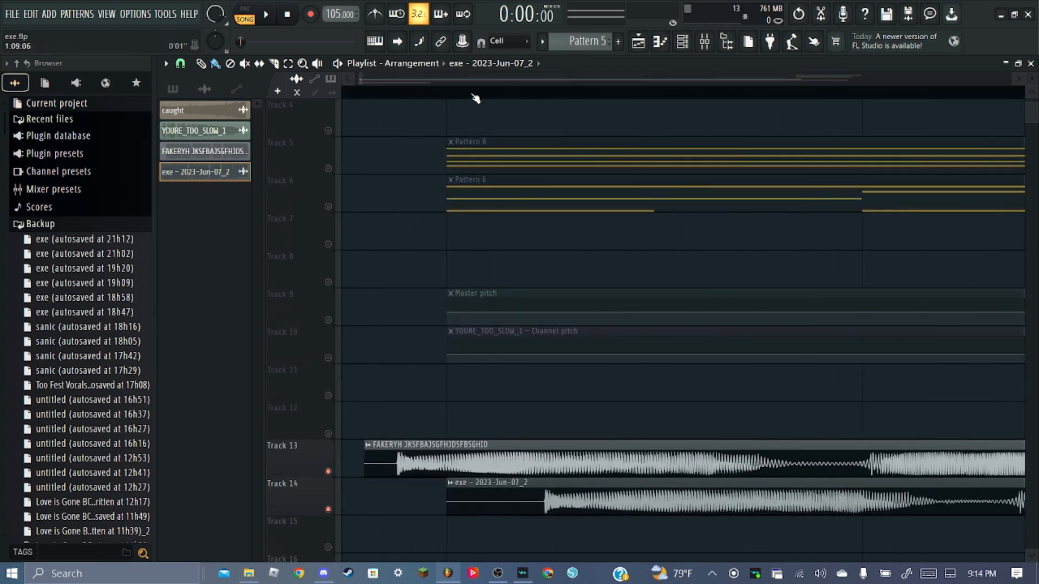
drag(613, 488, 440, 464)
right_click(445, 457)
right_click(329, 473)
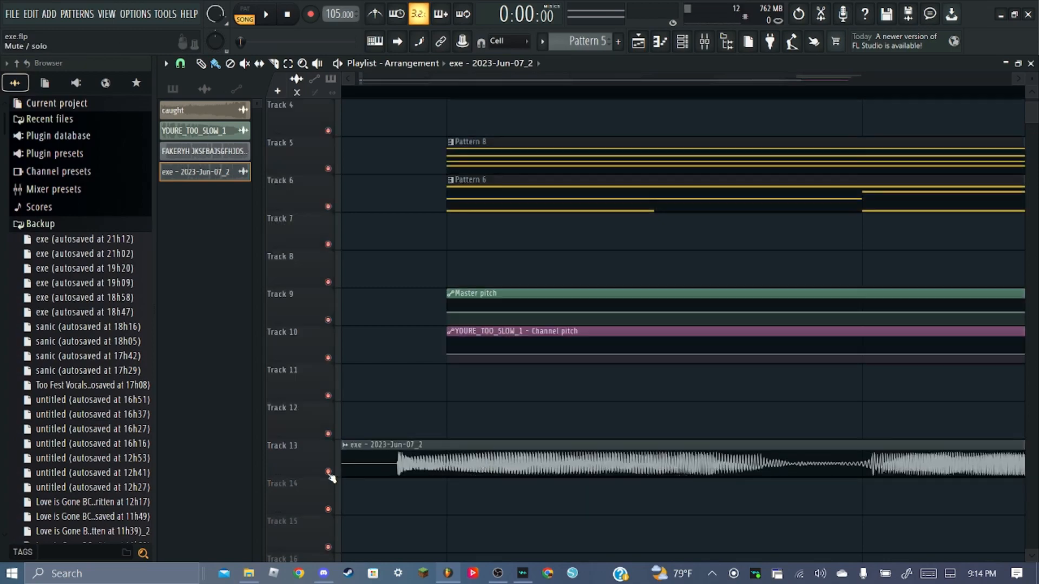
Mute Track 3, which holds the Pattern 5 melody
scroll(437, 94, down, 9)
scroll(396, 233, up, 3)
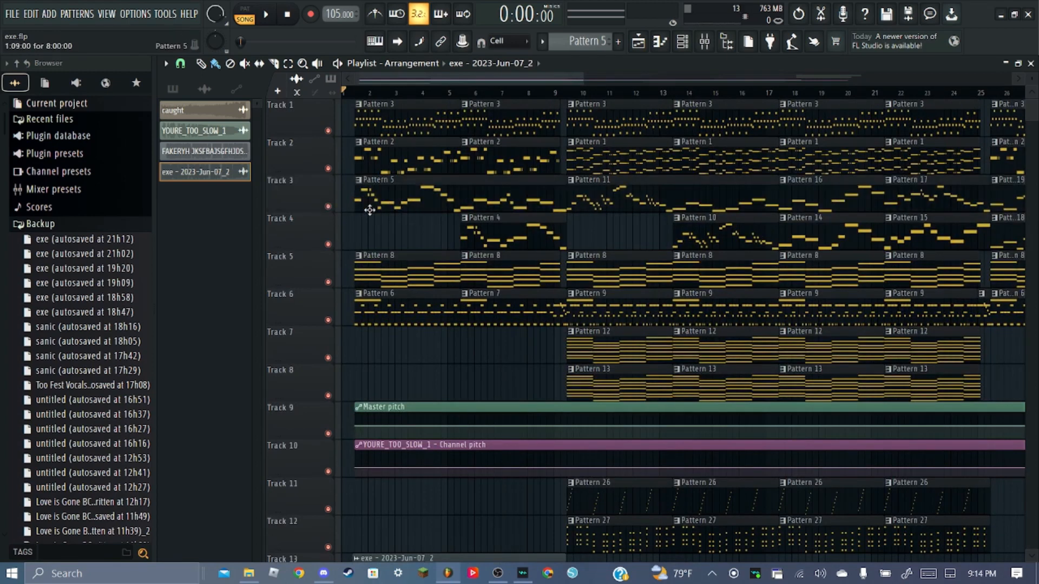
click(329, 208)
Route the recorded vocal's channel to mixer track 5
click(705, 42)
key(F6)
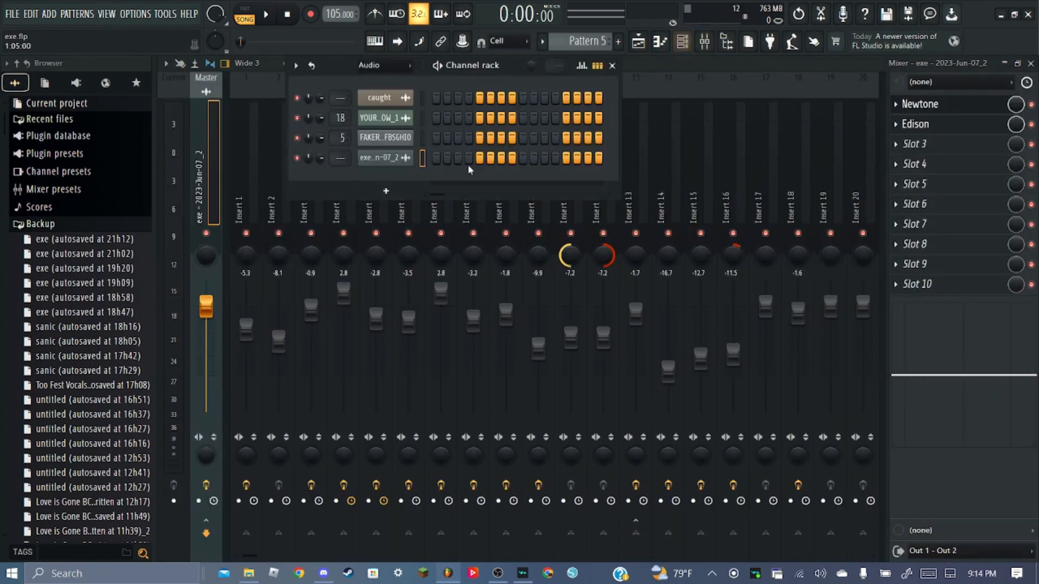
scroll(346, 158, up, 5)
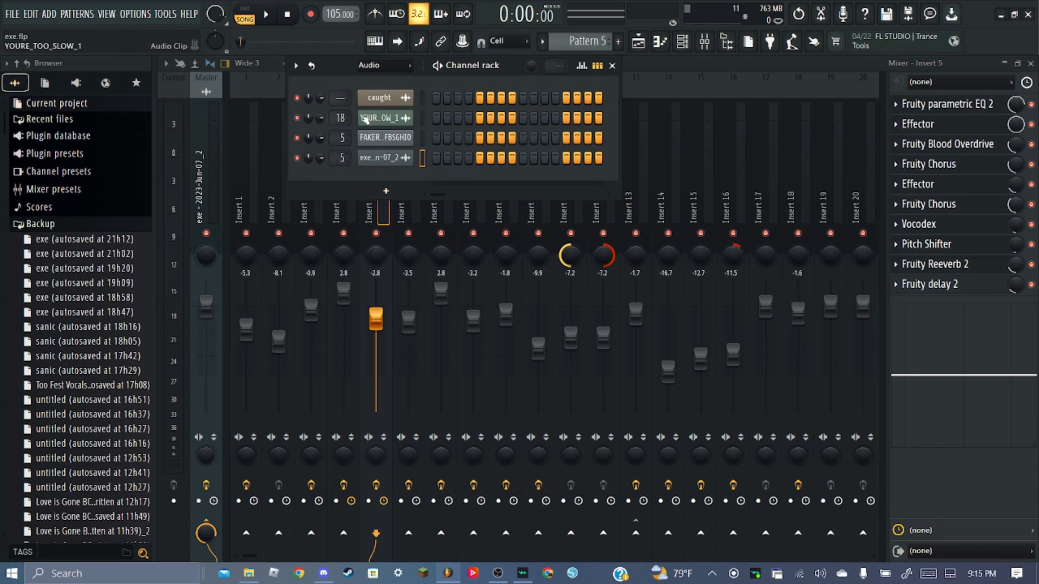
Play the arrangement from the start of the recorded vocal to hear it with insert 5's effects, and stop playback
click(638, 41)
scroll(357, 94, up, 4)
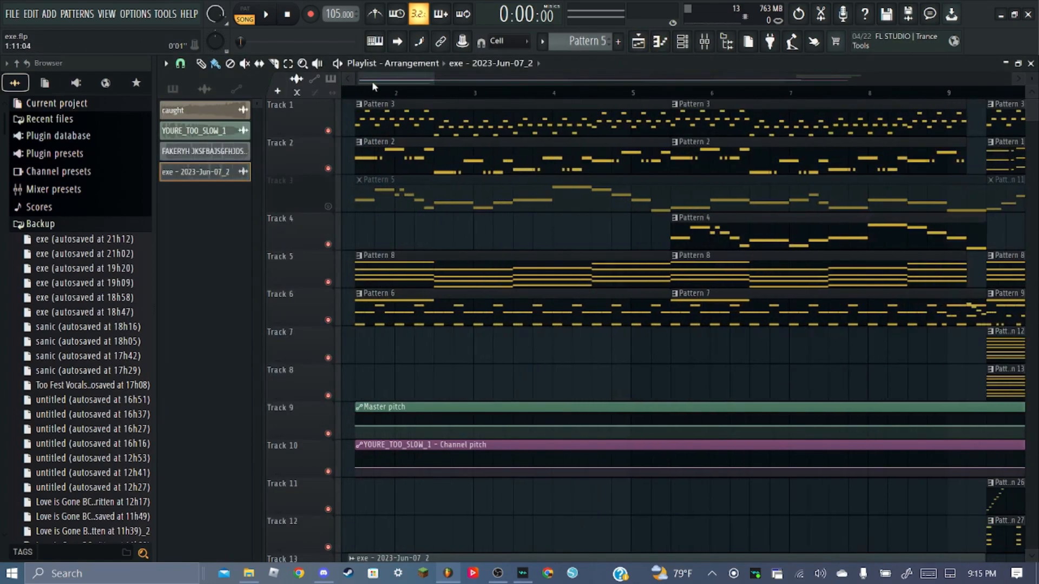
drag(372, 81, 365, 81)
scroll(479, 227, down, 7)
scroll(479, 229, up, 2)
key(space)
scroll(485, 362, up, 1)
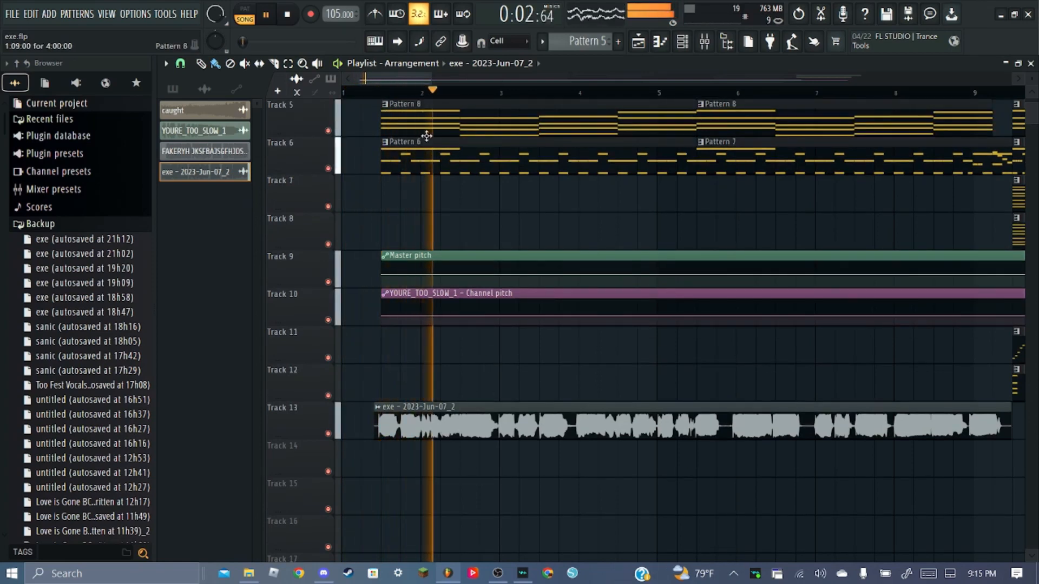
scroll(445, 168, up, 4)
scroll(444, 168, down, 3)
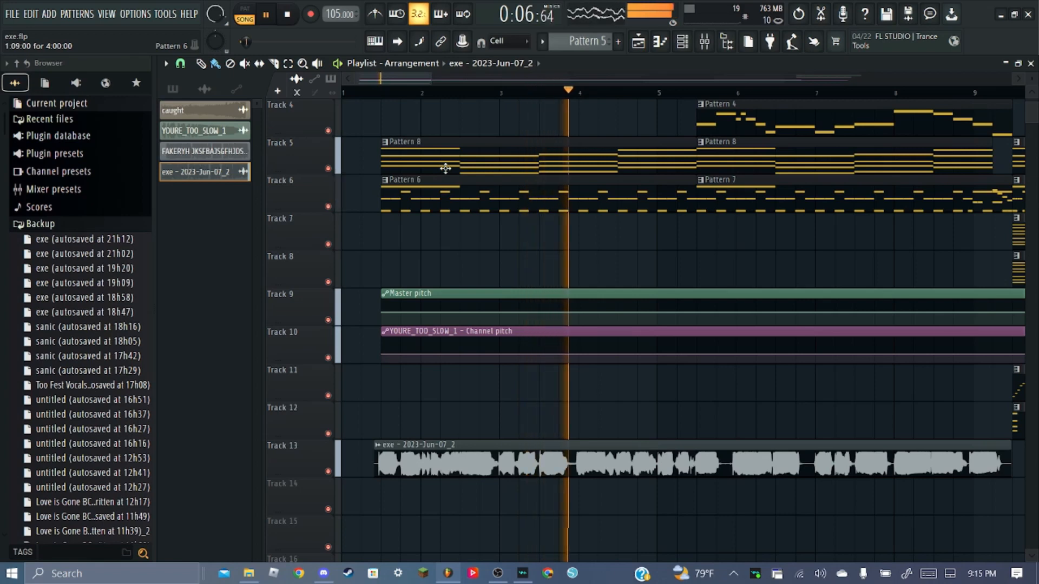
key(space)
Raise the mix level of the Pitch Shifter effect on insert 5 to full
click(704, 41)
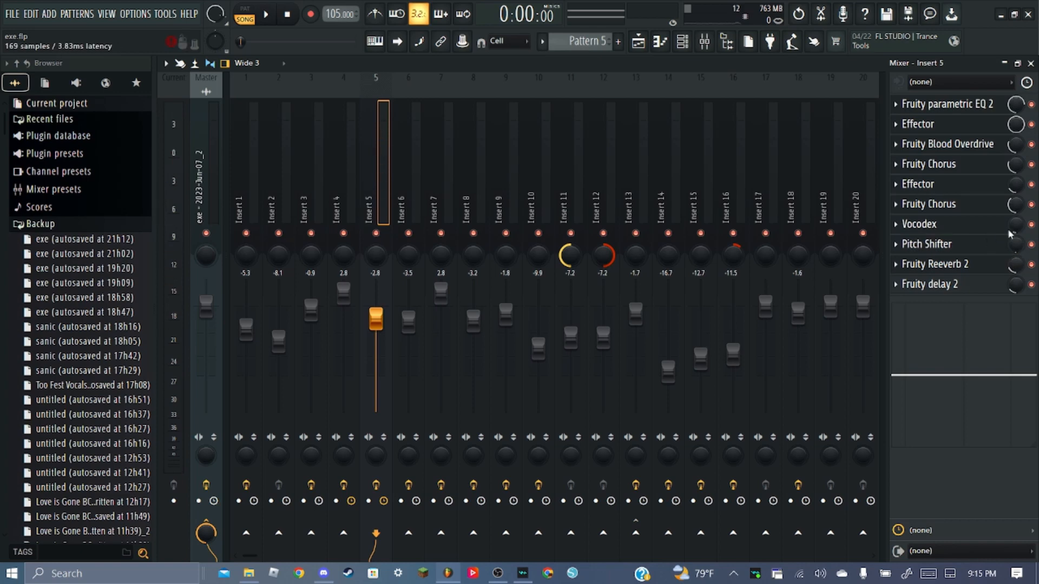
click(962, 248)
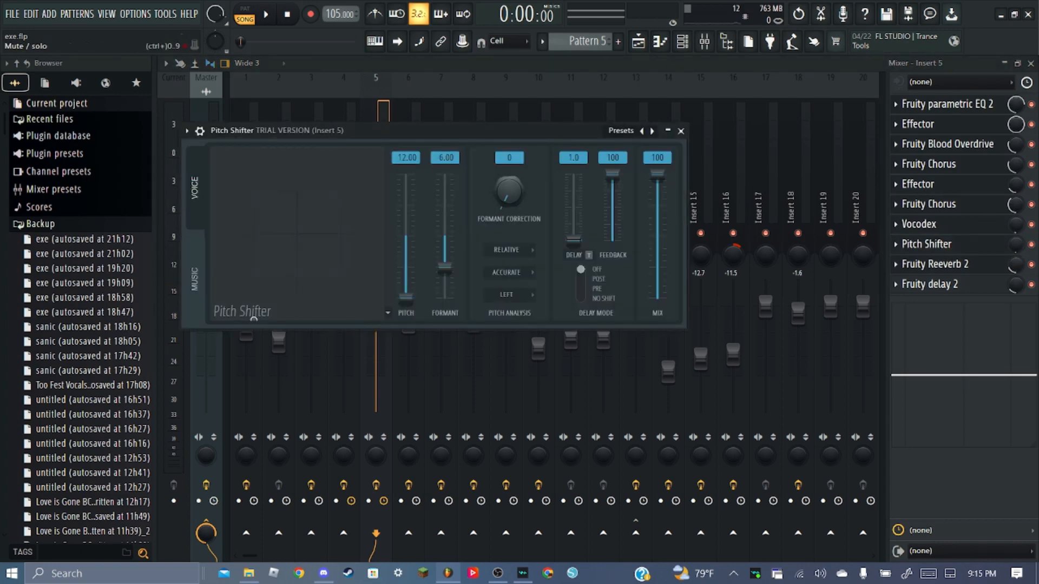
drag(1022, 258, 1016, 171)
Set insert 5's audio input to In 1 - In 2, check the microphone level in OBS and return to FL Studio
click(938, 85)
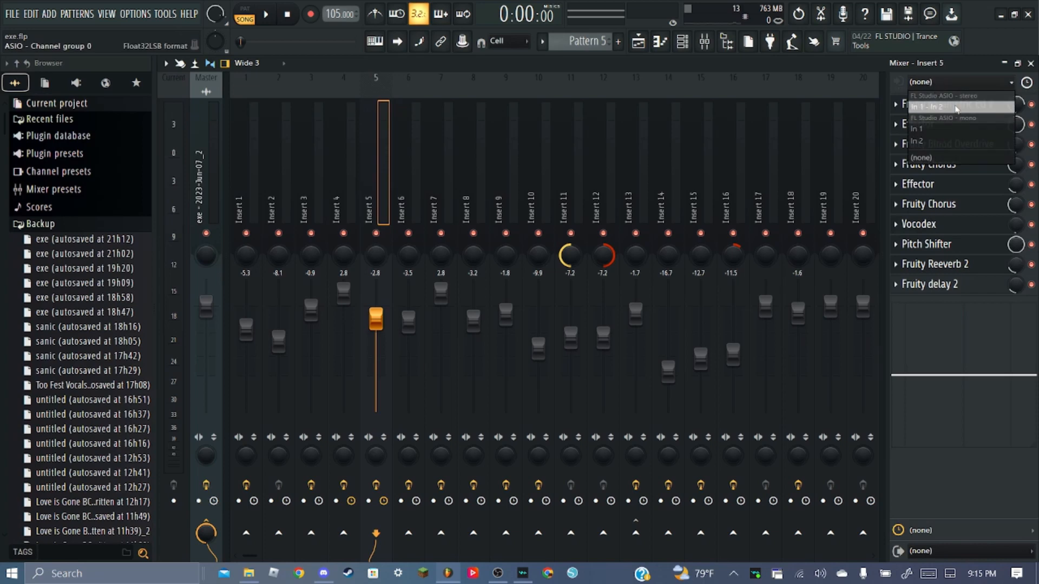
click(956, 108)
click(498, 573)
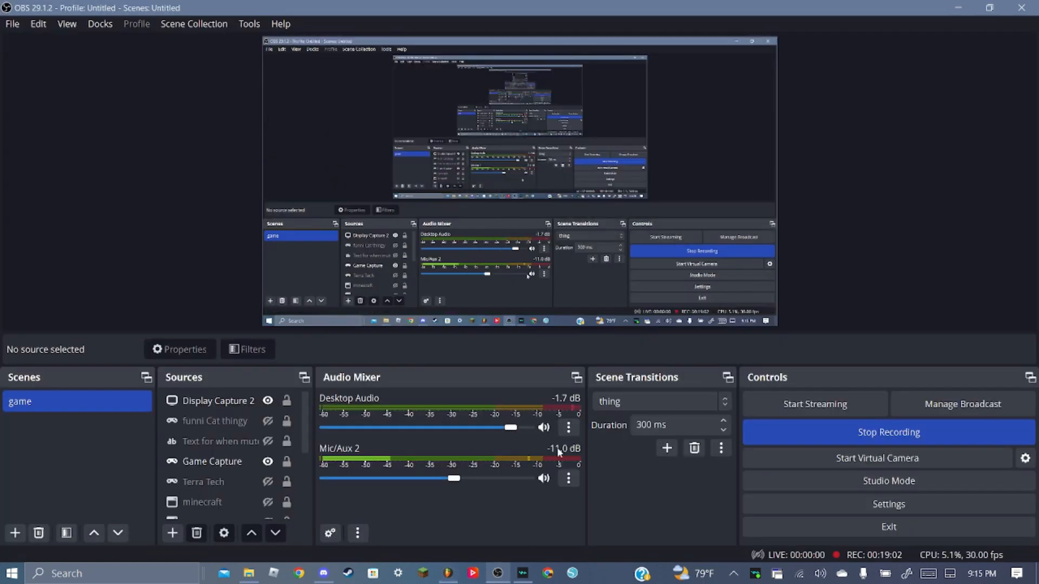
click(448, 573)
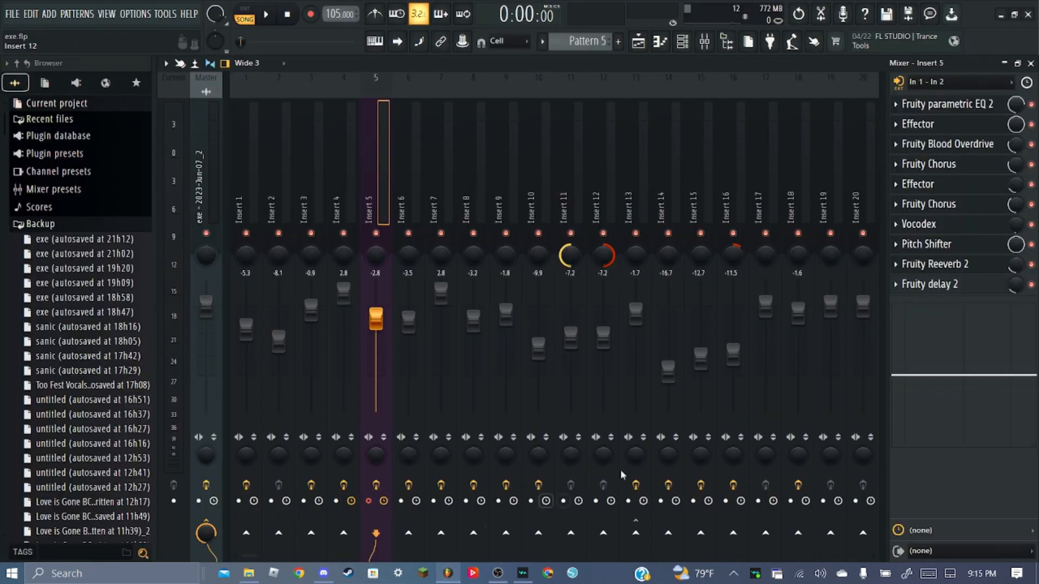
Set the delay mode of insert 5's Pitch Shifter to POST
click(932, 250)
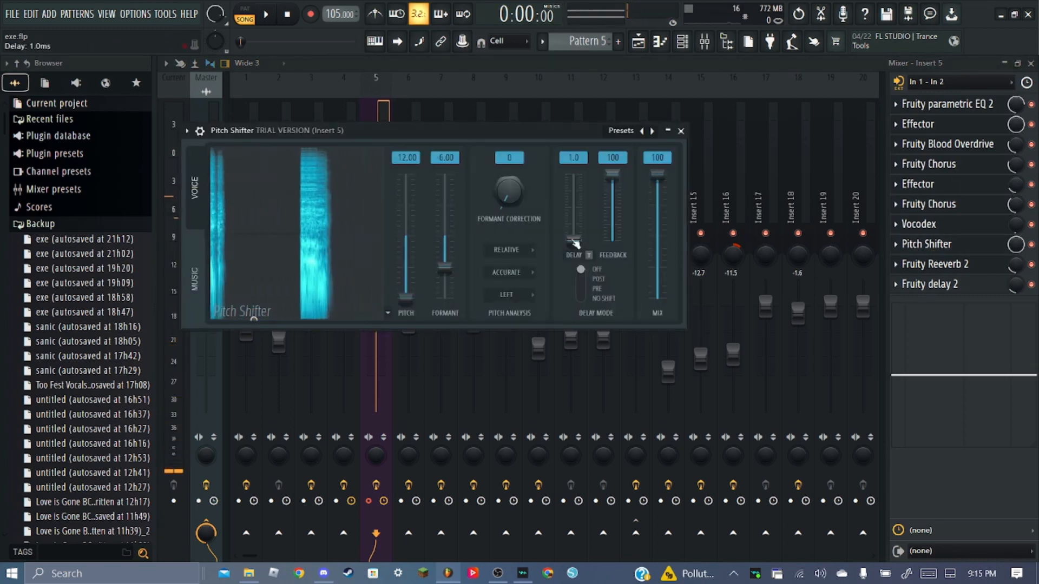
click(582, 280)
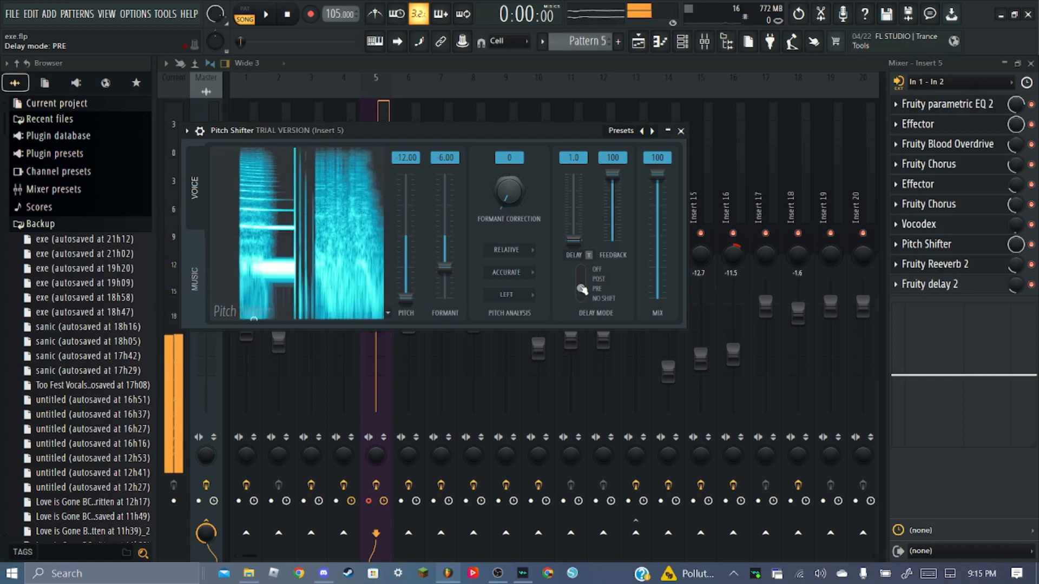
click(582, 284)
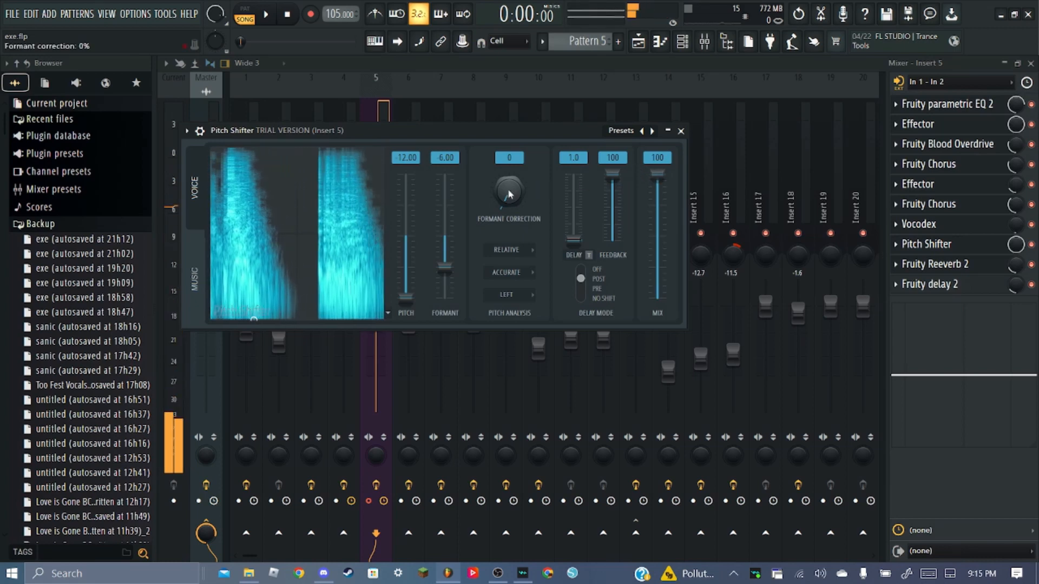
Set the Pitch Shifter's pitch analysis to the FAST algorithm on the LEFT + RIGHT channels, leaving the pitch mode RELATIVE
click(517, 299)
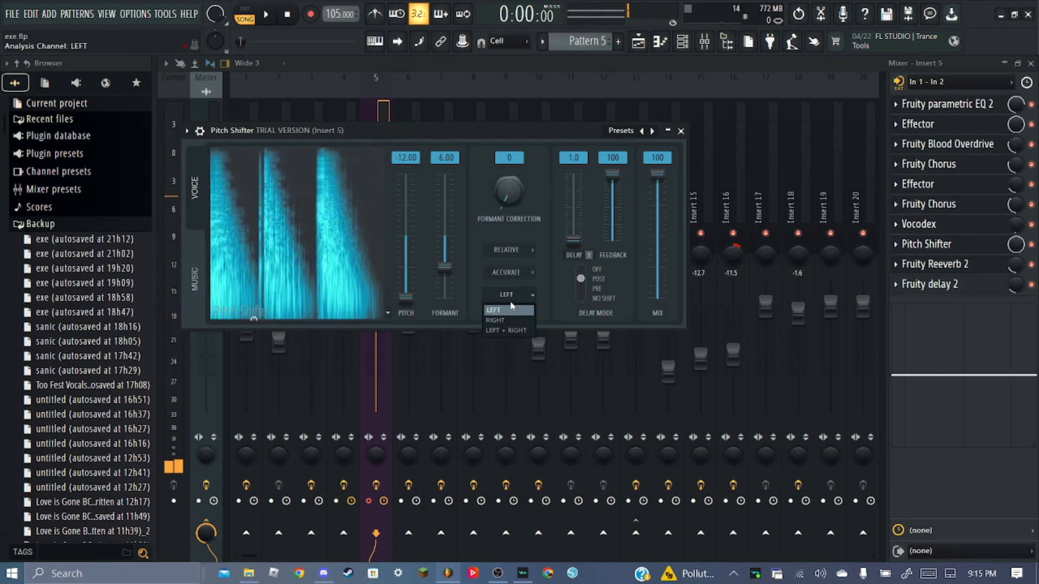
click(508, 272)
click(513, 290)
click(509, 250)
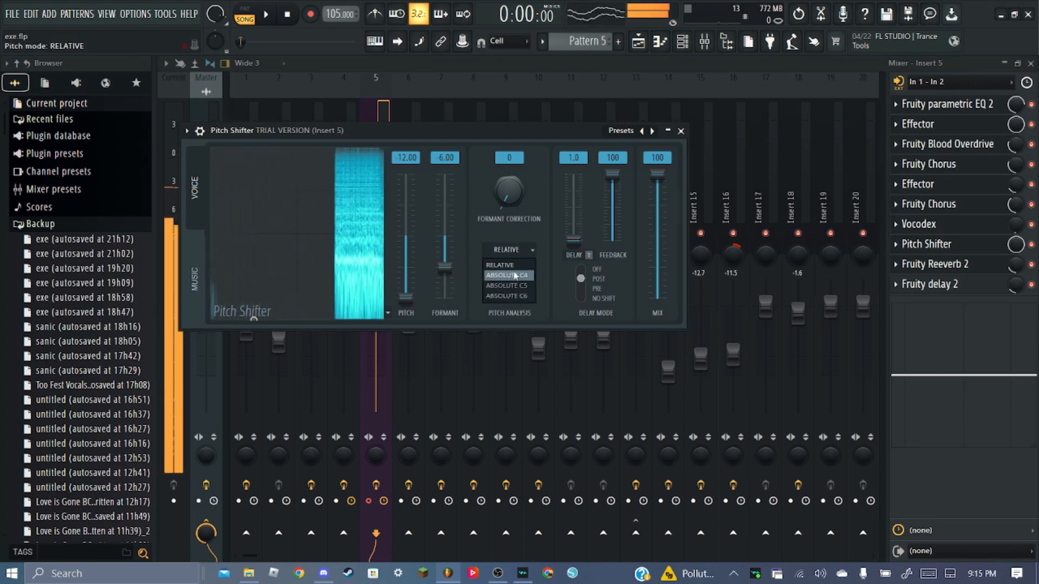
click(515, 260)
click(515, 259)
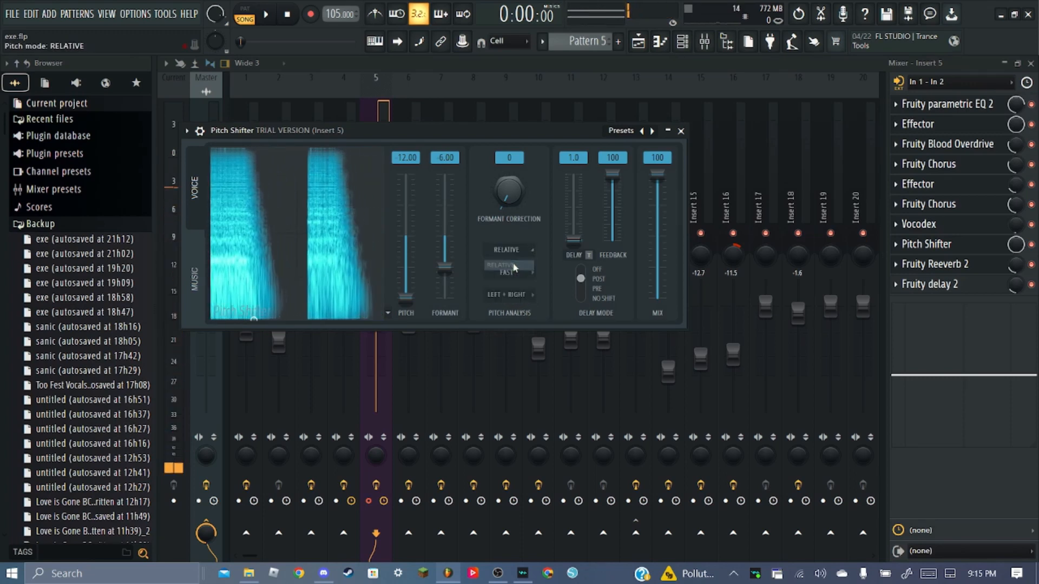
click(515, 267)
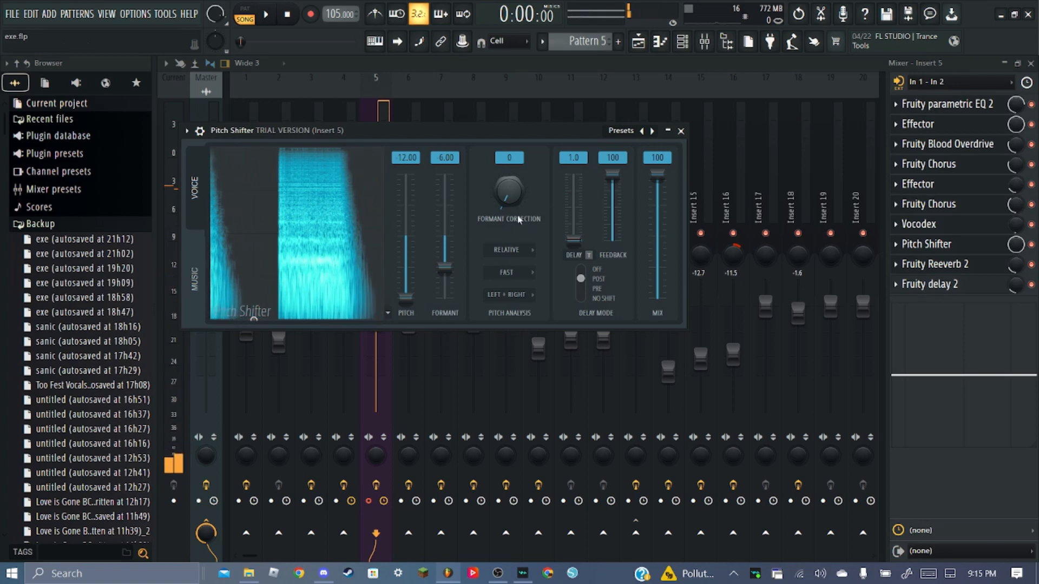
Turn the Pitch Shifter's mix level back down and set insert 5's audio input to (none)
drag(1013, 242, 1012, 244)
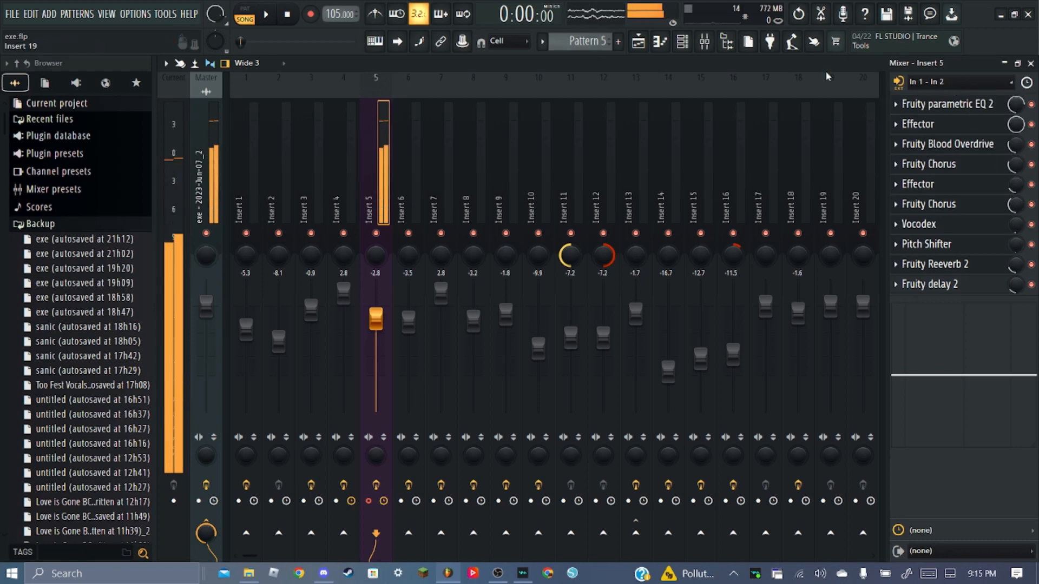
click(958, 81)
click(926, 159)
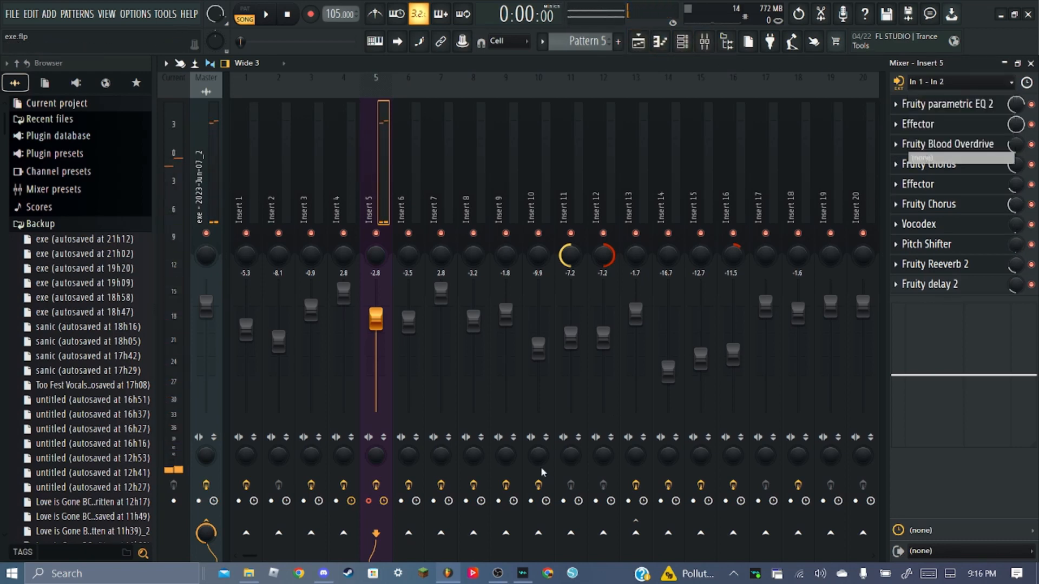
Check the audio levels in OBS and return to FL Studio
click(498, 573)
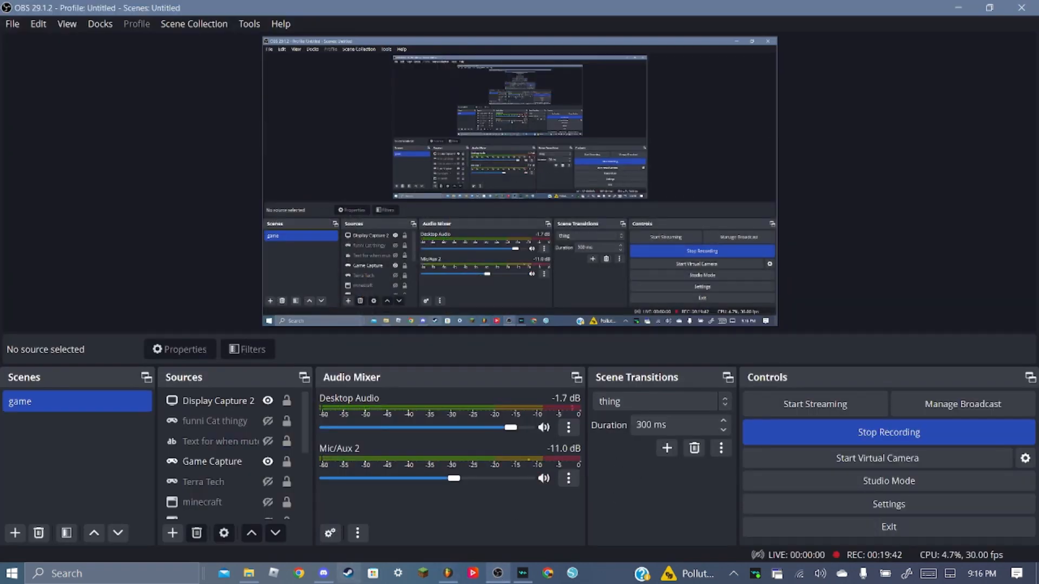
click(448, 574)
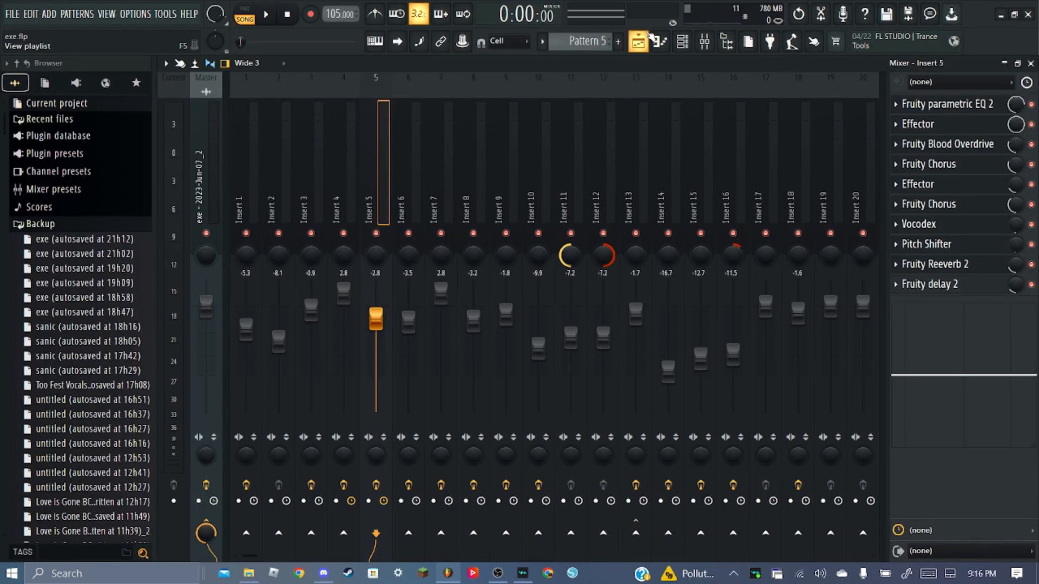
Play the arrangement from the start to hear the recorded vocal against the other tracks, and check the mixer levels
click(638, 41)
scroll(449, 245, down, 5)
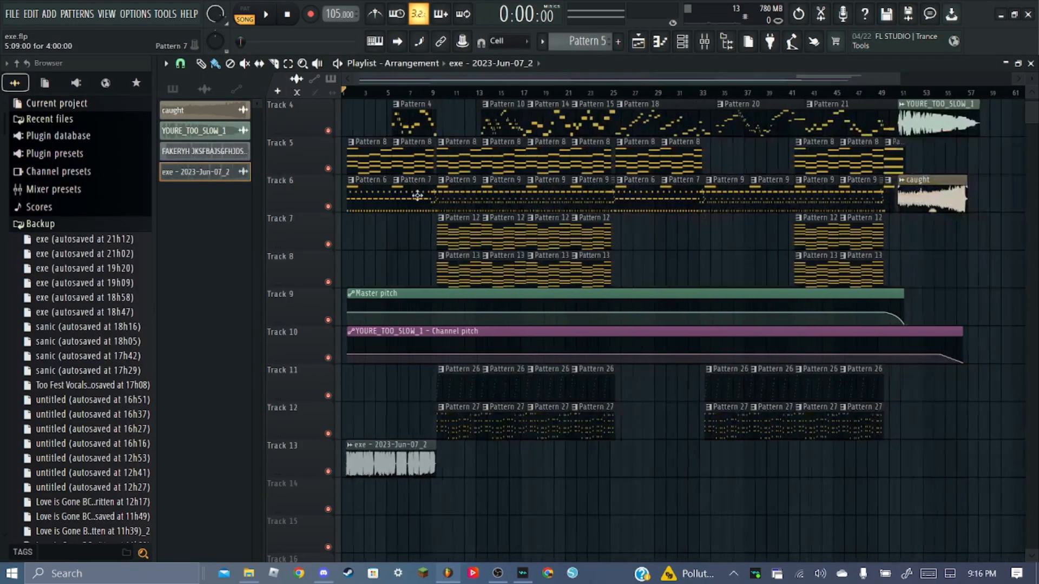
scroll(449, 244, down, 6)
scroll(525, 266, up, 5)
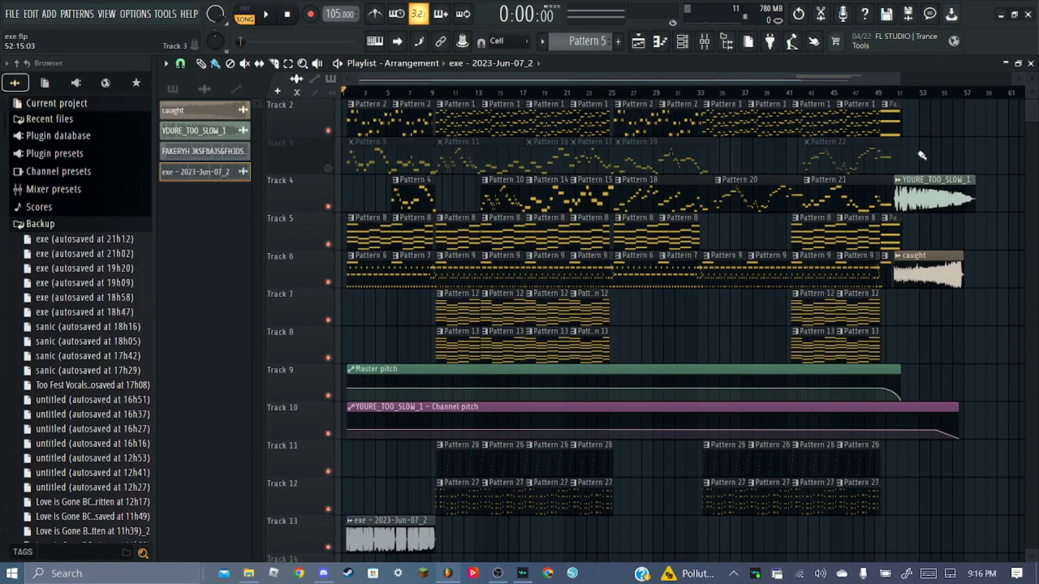
scroll(921, 156, down, 4)
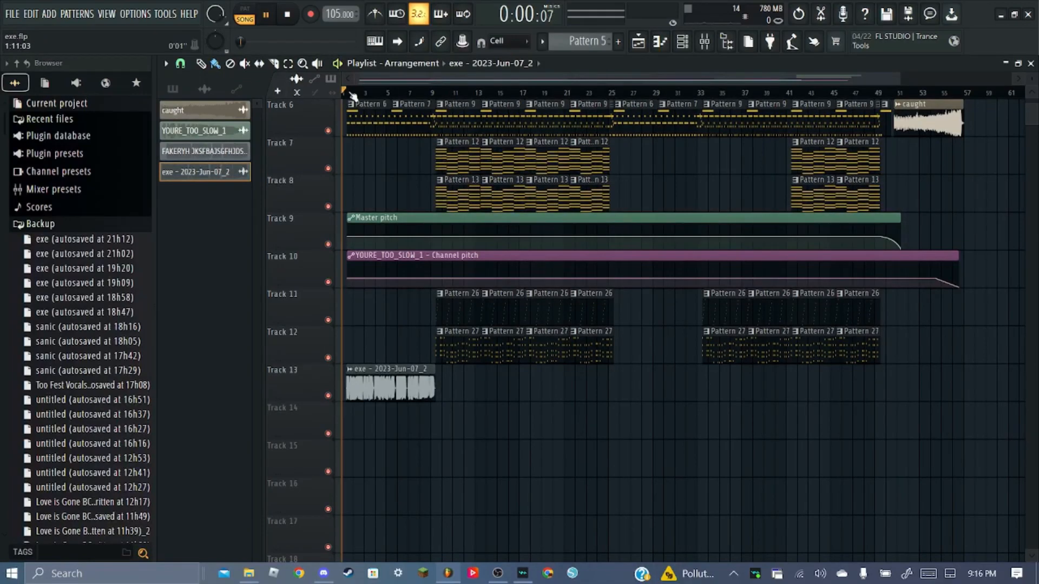
scroll(352, 95, up, 8)
scroll(387, 207, up, 5)
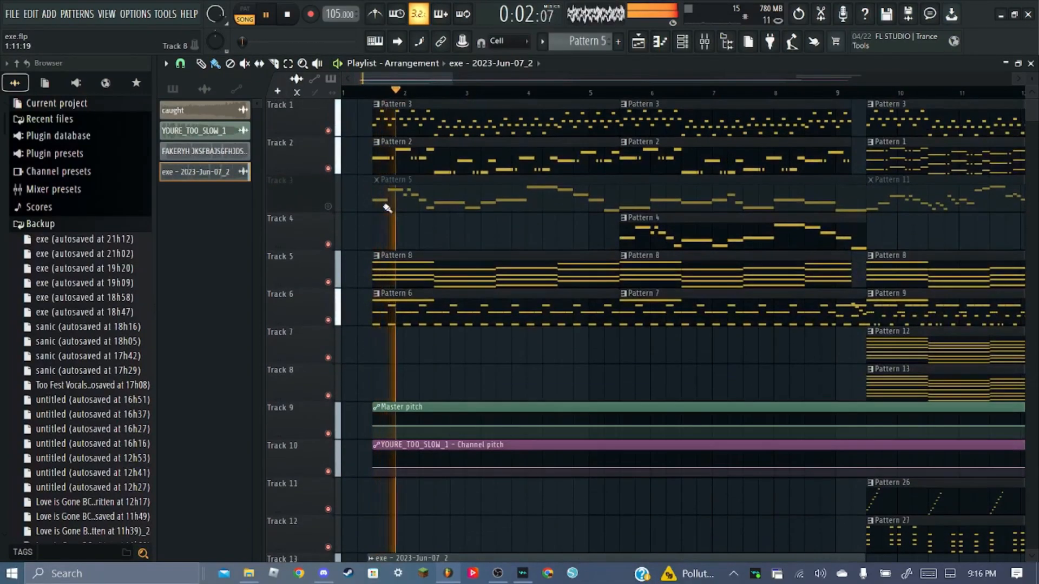
scroll(387, 208, down, 5)
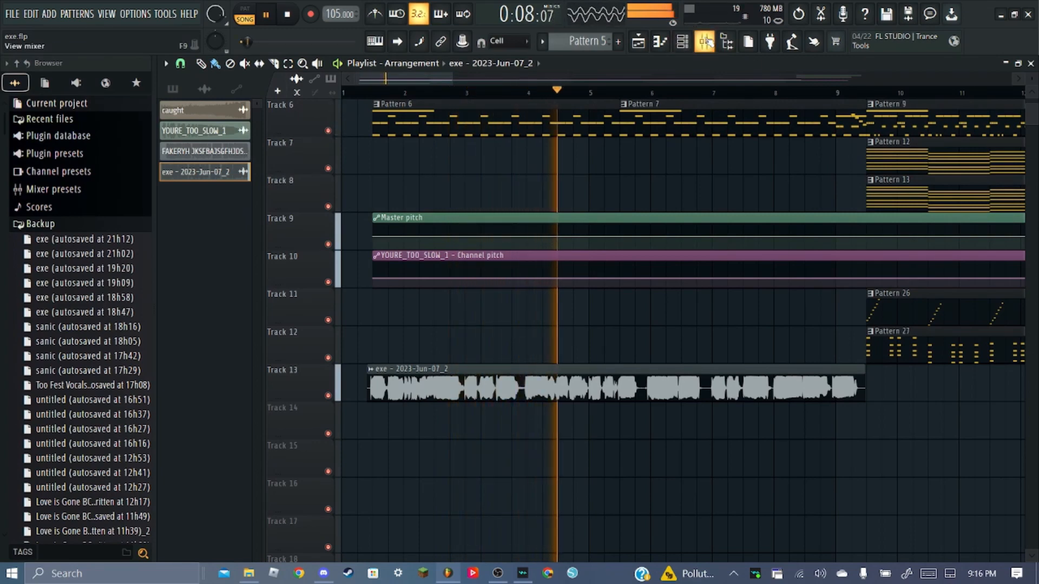
click(704, 41)
key(space)
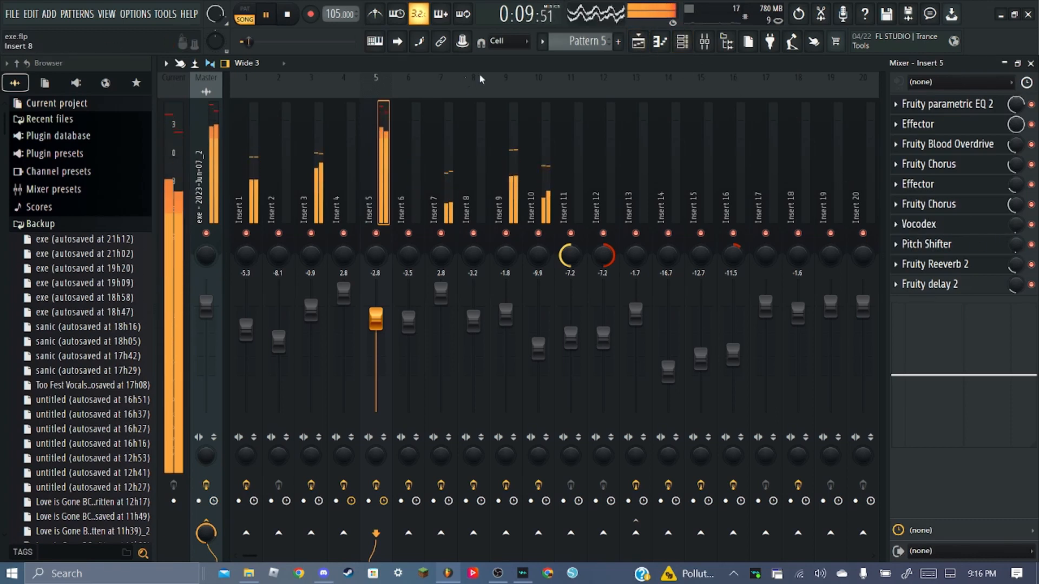
Follow the playback in the playlist until the end of the vocal clip near bar 9, and stop it
click(638, 41)
scroll(507, 303, down, 3)
scroll(505, 309, up, 5)
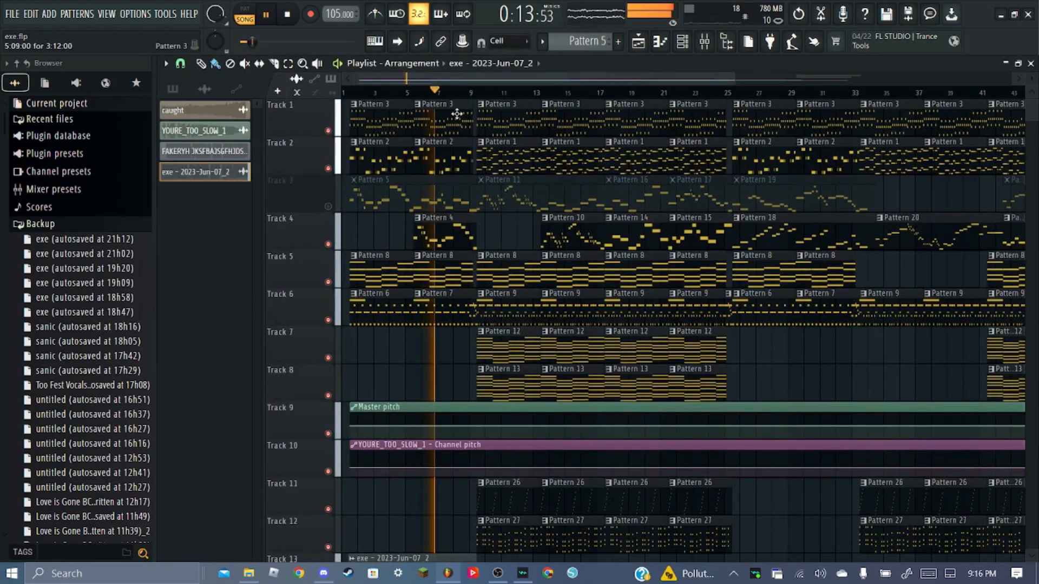
scroll(433, 91, up, 4)
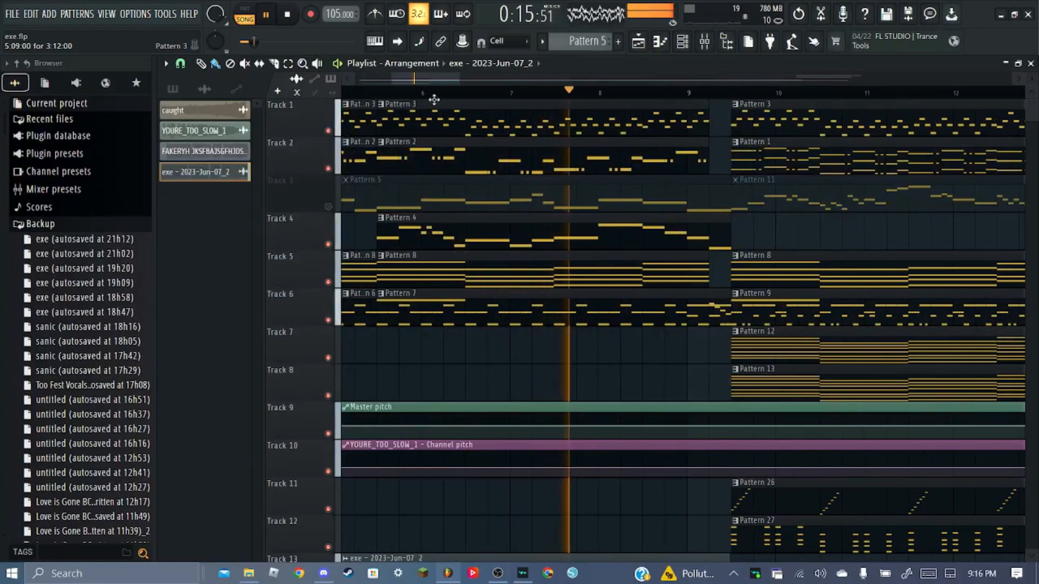
scroll(434, 99, down, 3)
scroll(433, 100, up, 3)
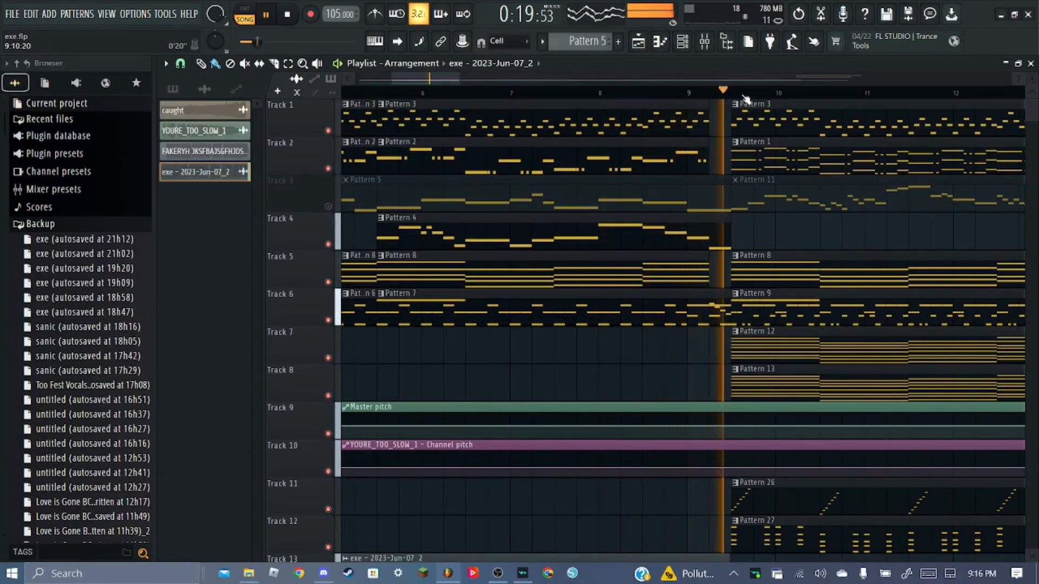
scroll(744, 98, down, 2)
key(space)
Solo the vocal on Track 13 and end the solo so every track is unmuted, including Track 3
scroll(680, 174, down, 7)
scroll(603, 137, up, 5)
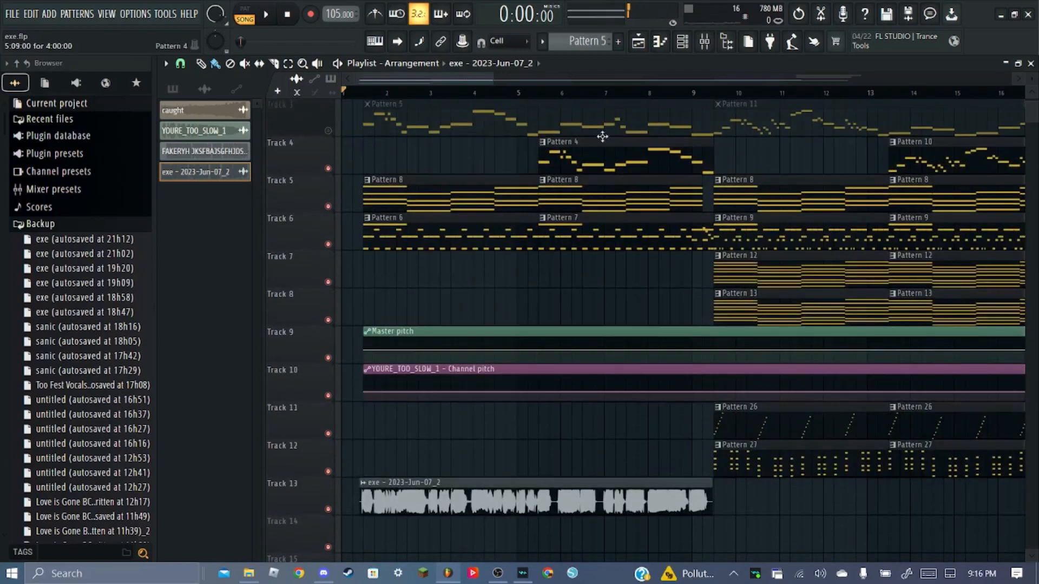
scroll(685, 311, down, 1)
right_click(328, 472)
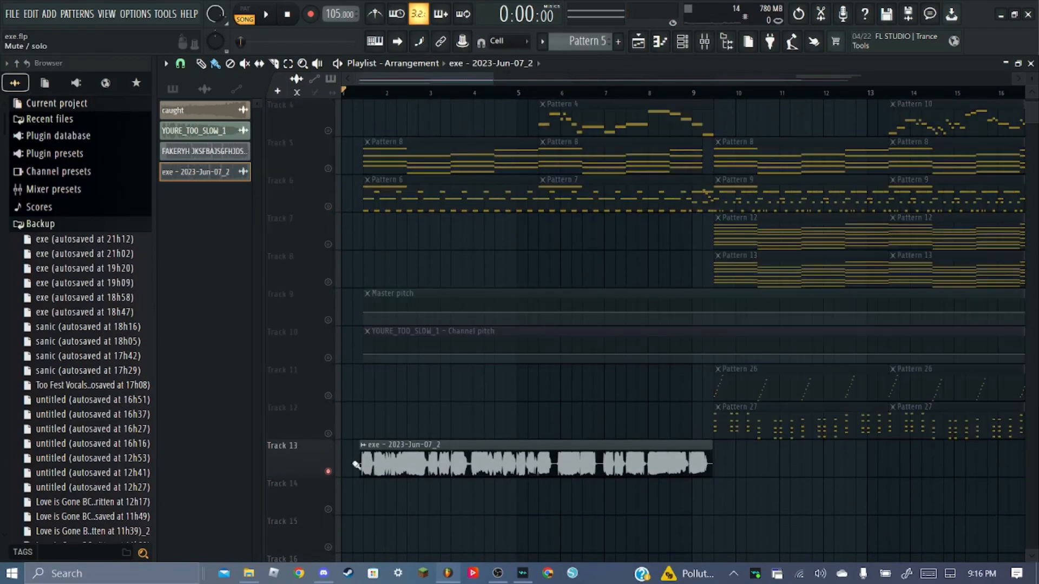
right_click(328, 471)
scroll(321, 118, up, 3)
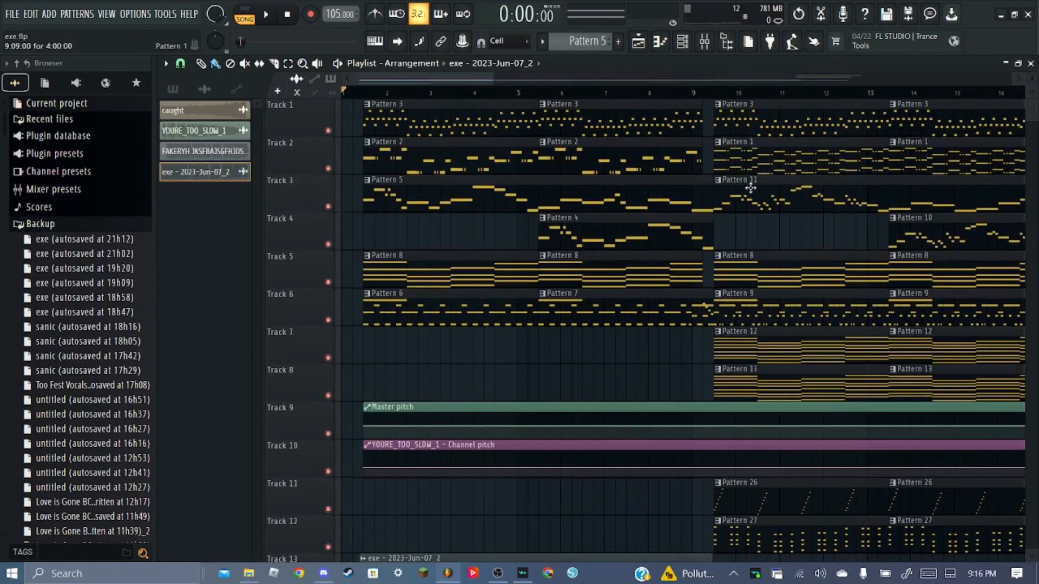
scroll(423, 242, down, 3)
scroll(809, 348, up, 3)
scroll(654, 99, down, 6)
scroll(1000, 223, down, 3)
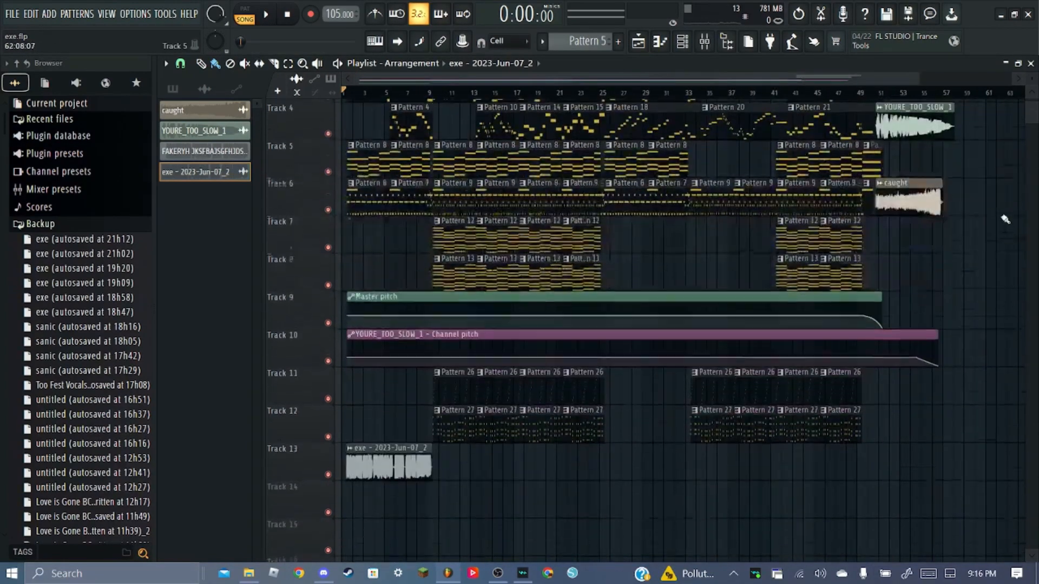
scroll(973, 263, up, 3)
scroll(973, 262, down, 6)
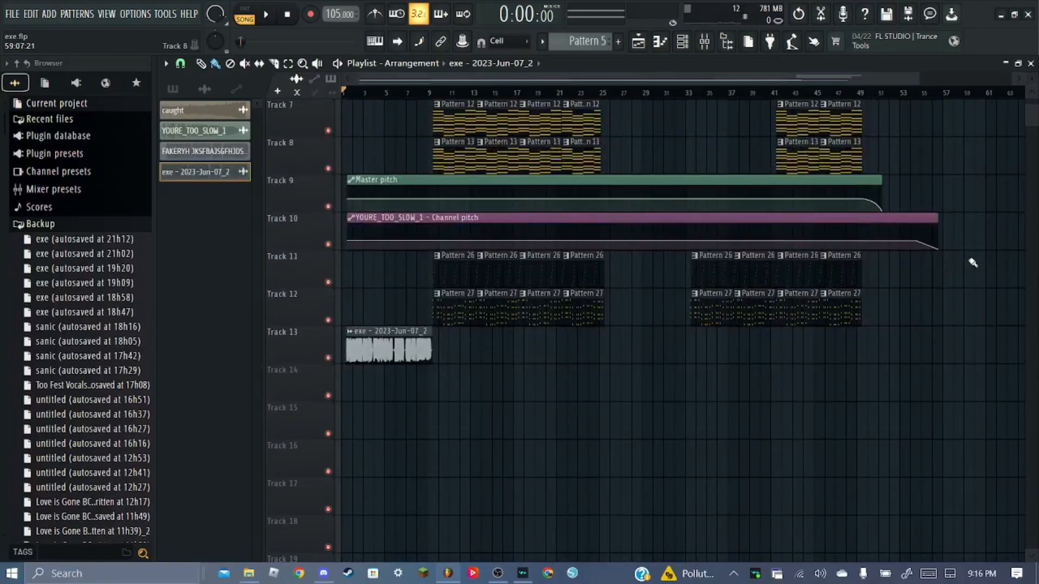
scroll(973, 262, up, 6)
scroll(541, 327, down, 8)
scroll(540, 327, up, 4)
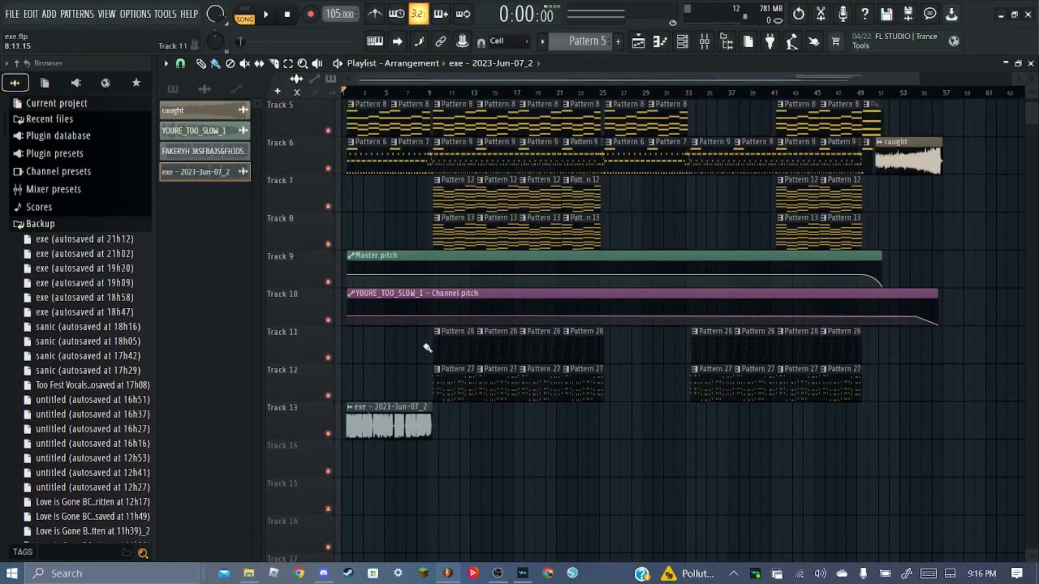
scroll(420, 355, up, 3)
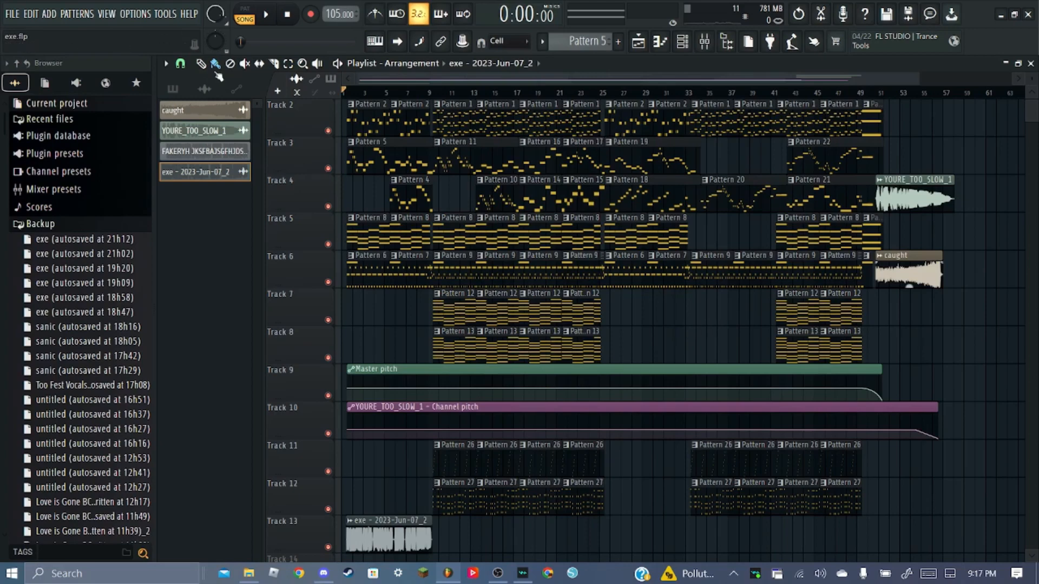
scroll(687, 314, down, 5)
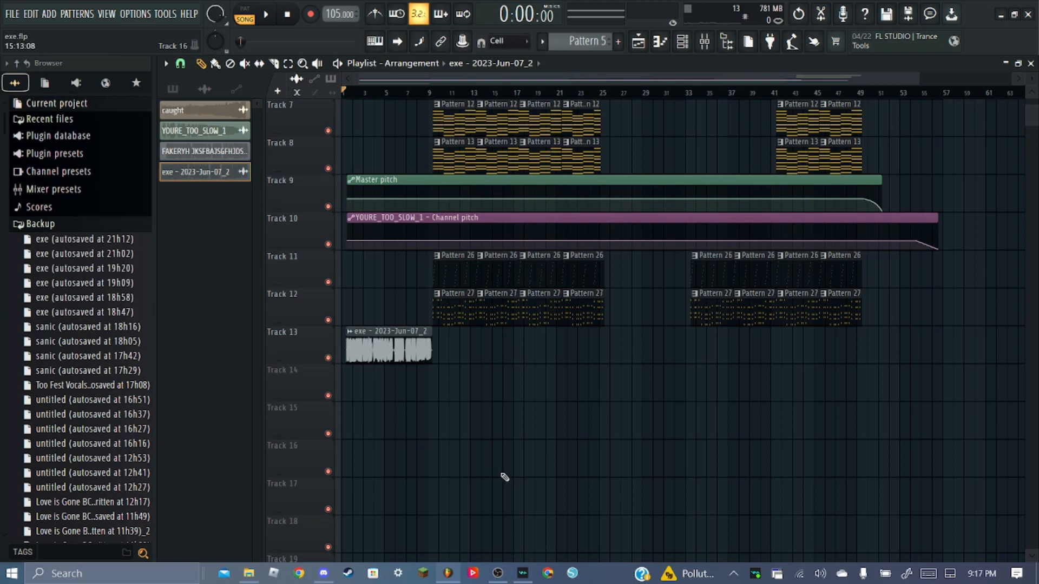
scroll(351, 100, up, 2)
scroll(351, 99, up, 6)
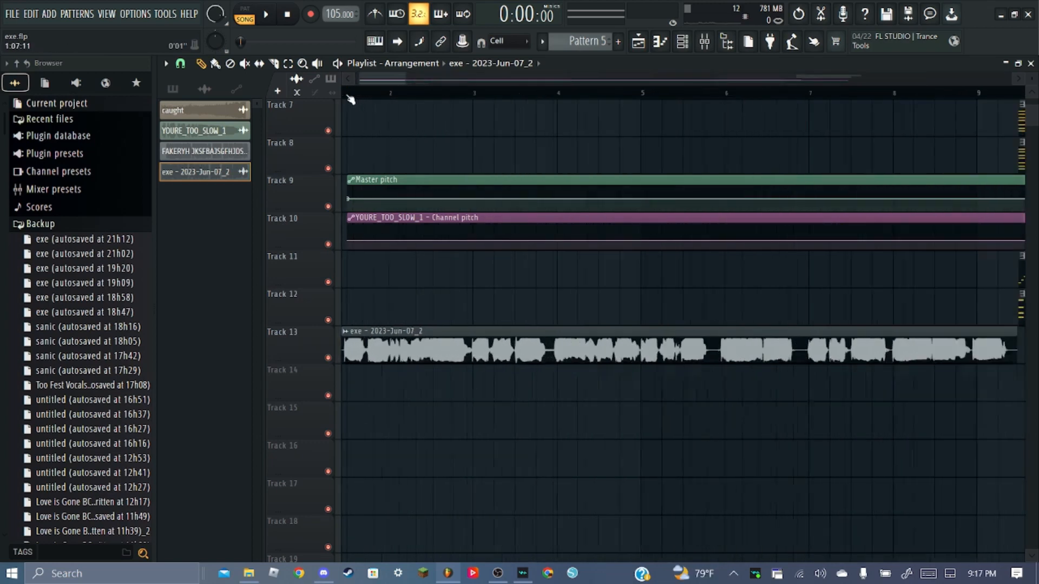
scroll(383, 99, down, 5)
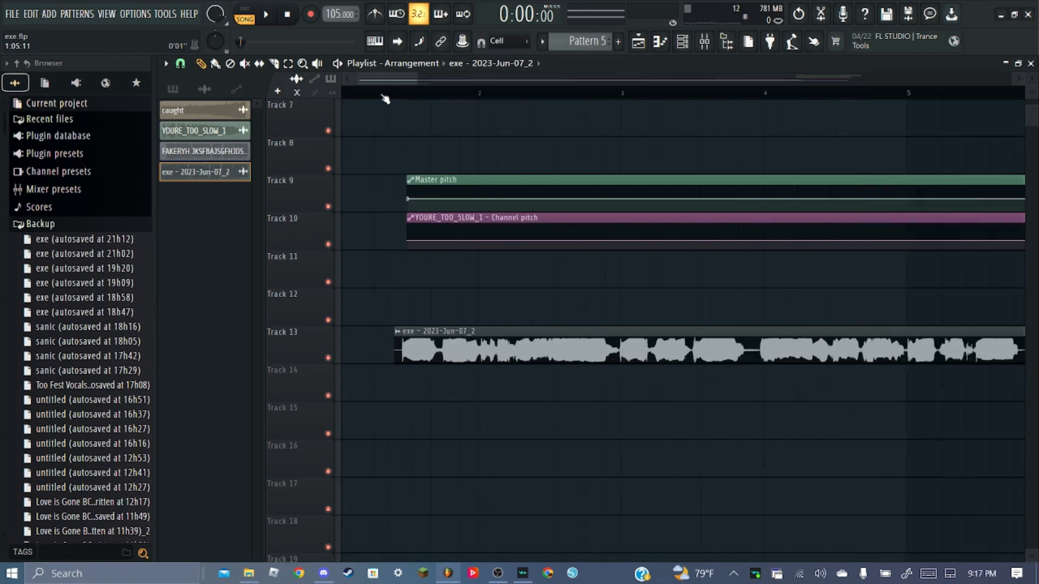
scroll(349, 96, up, 3)
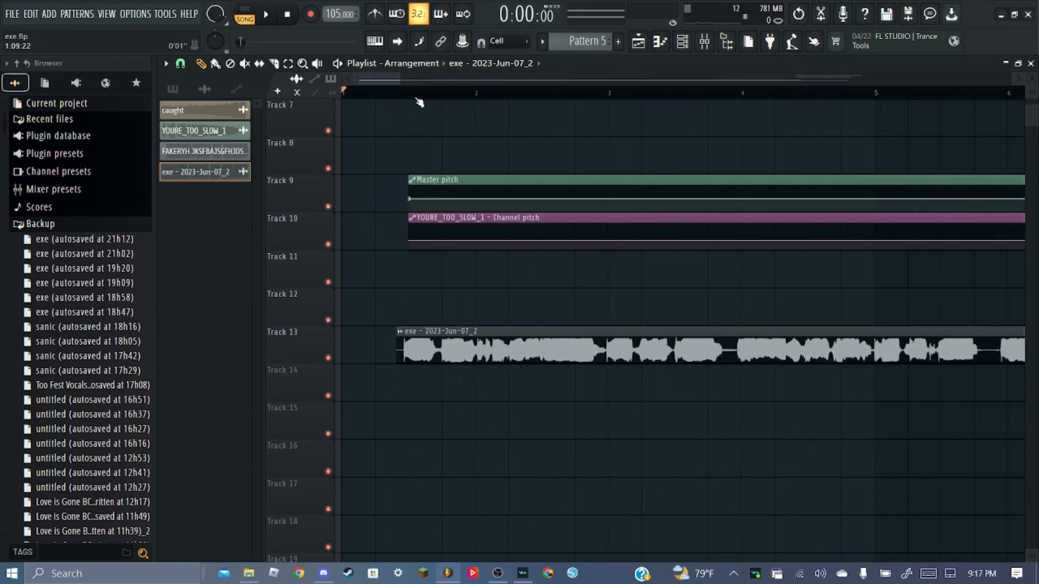
scroll(385, 100, down, 6)
scroll(310, 112, up, 4)
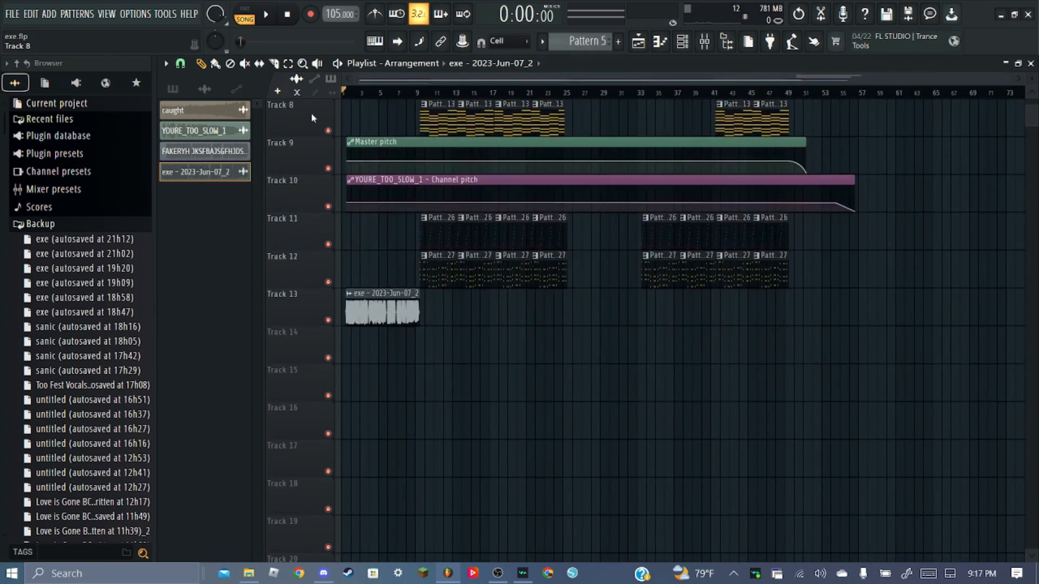
scroll(397, 83, up, 5)
scroll(650, 428, down, 2)
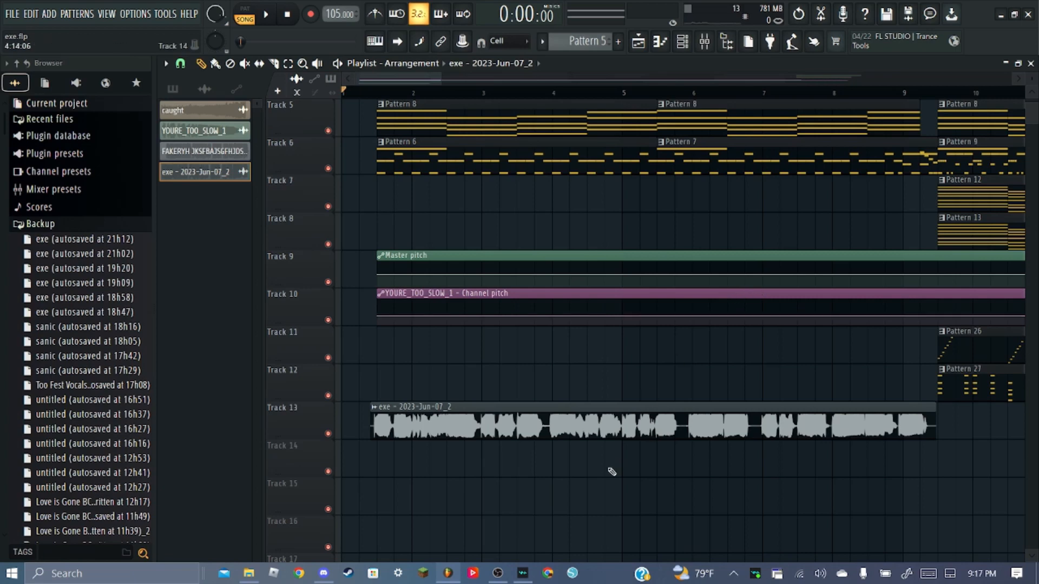
Switch to OBS
click(497, 573)
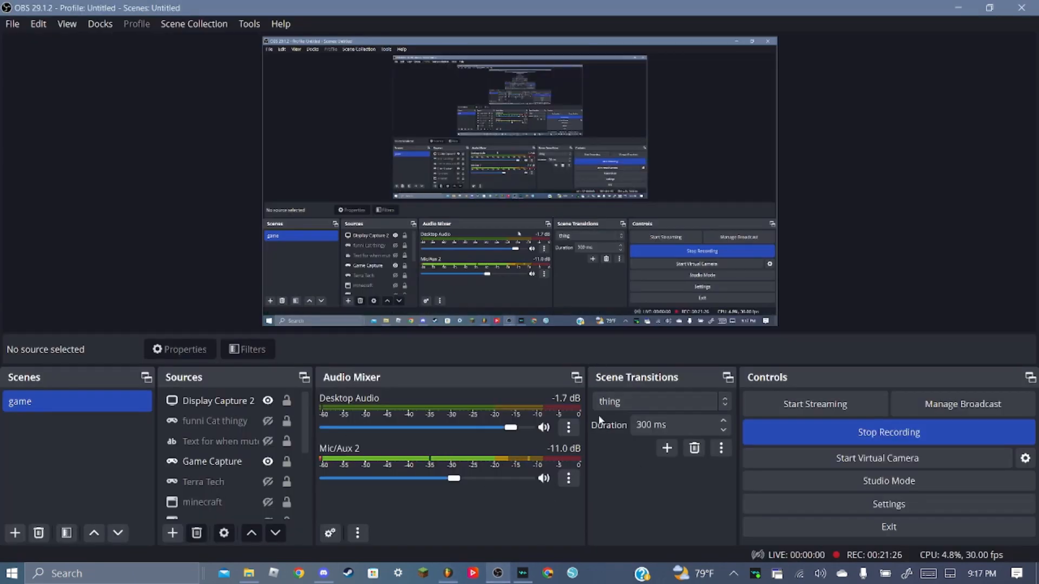